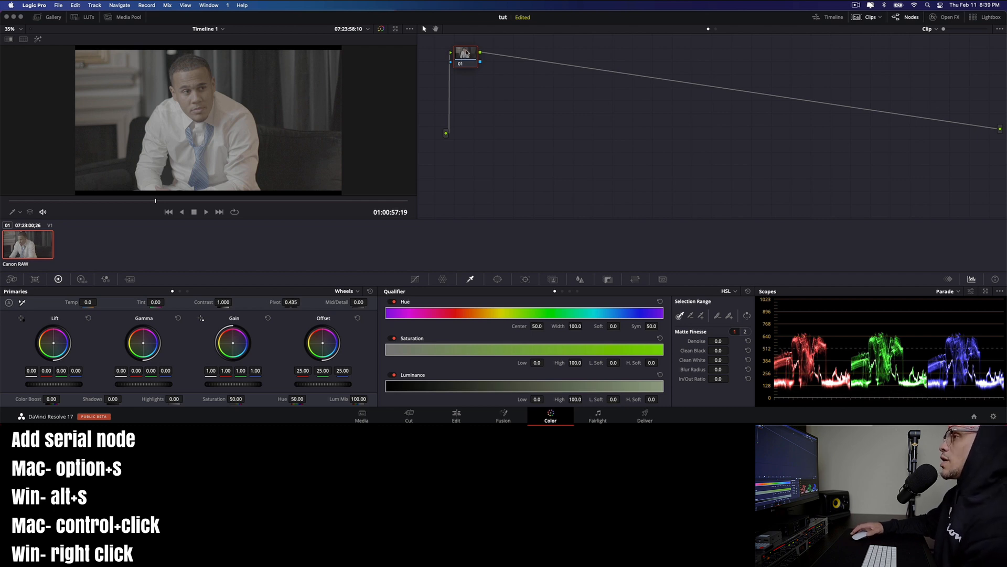
drag(468, 64, 466, 58)
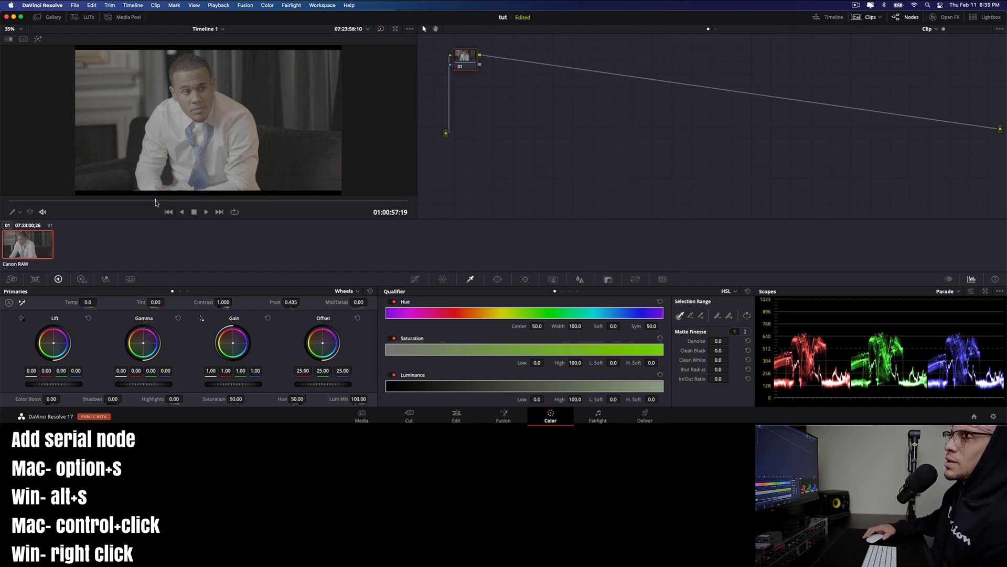
drag(156, 202, 132, 208)
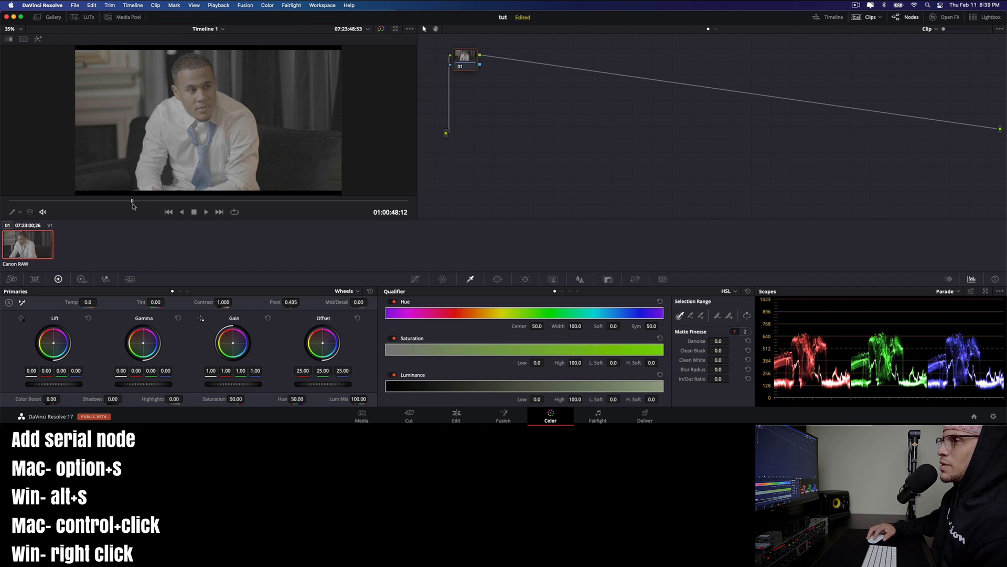
drag(132, 203, 162, 204)
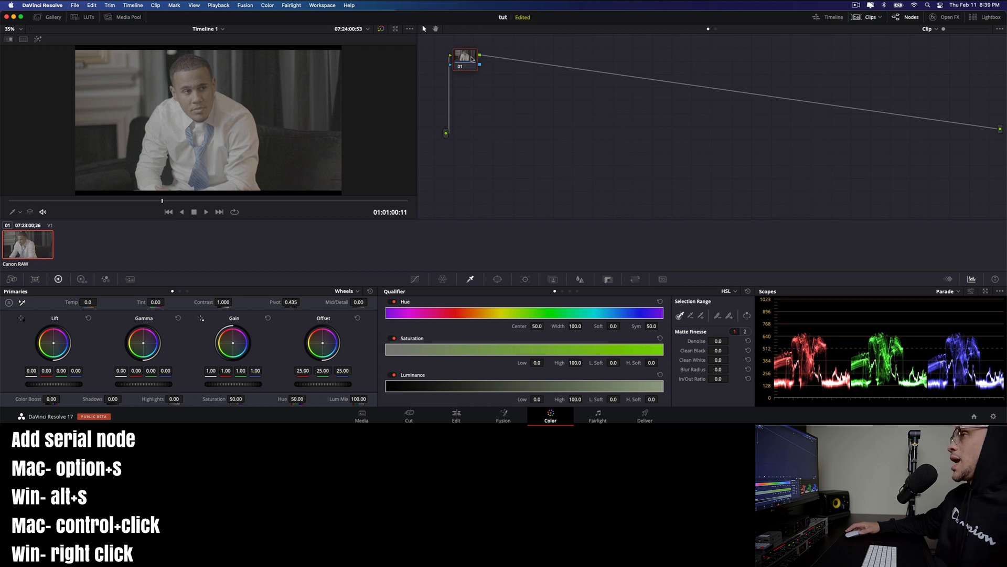
Move node 01 slightly down in the node graph and label it NR
drag(464, 58, 464, 70)
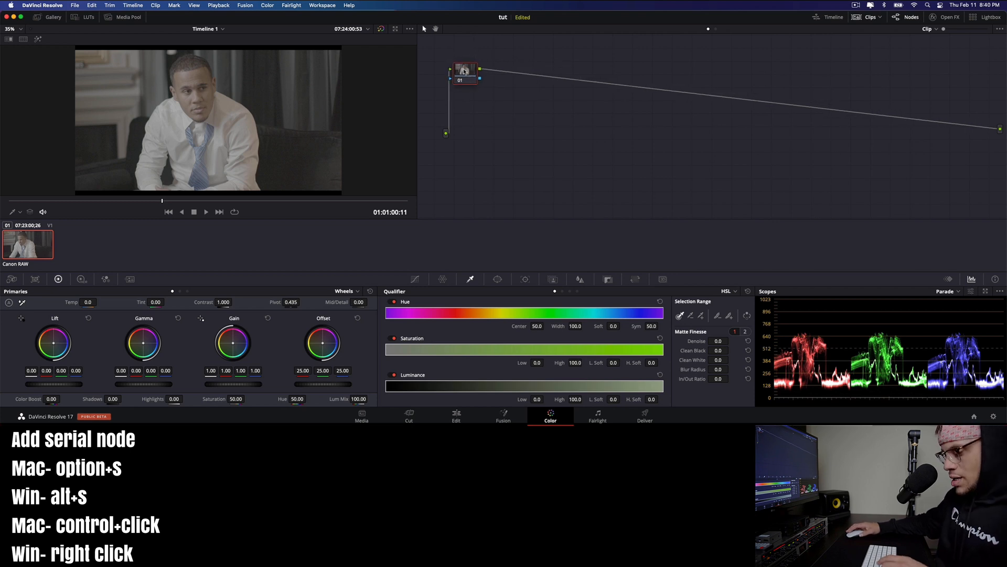
right_click(464, 71)
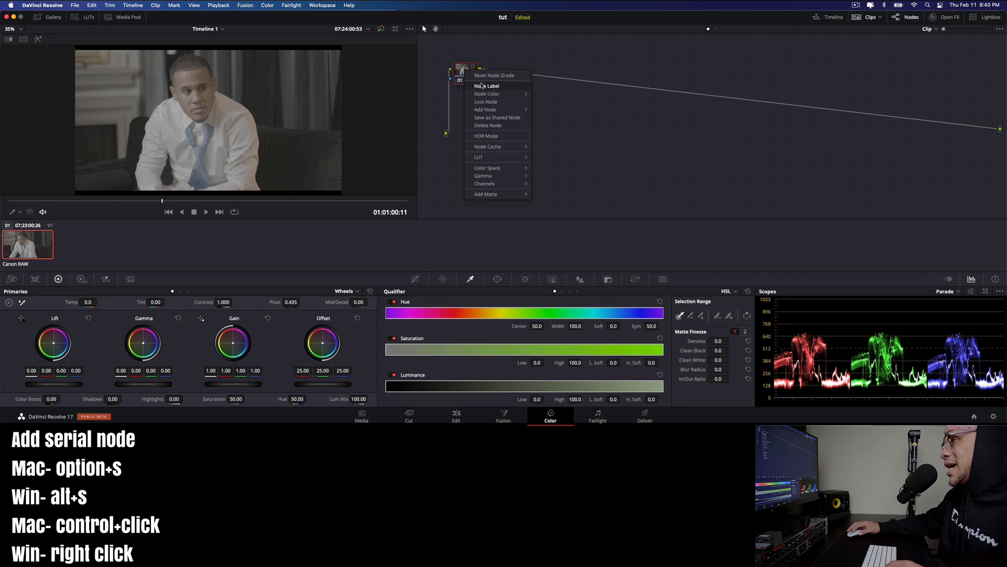
key(Escape)
text(NR)
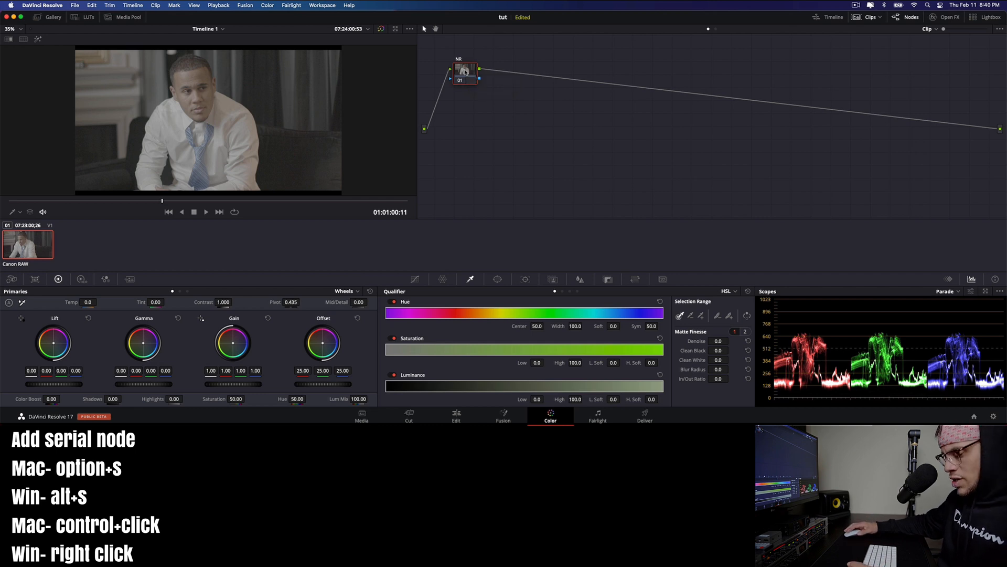
Add three serial nodes after the NR node, placing the first of them directly beneath NR to start a second row
right_click(465, 72)
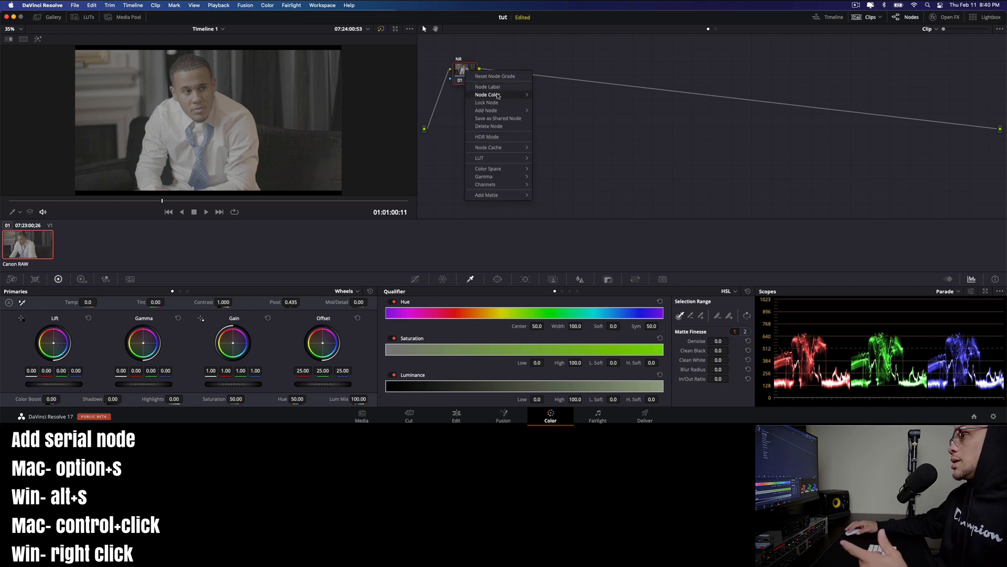
mouse_move(488, 110)
click(557, 113)
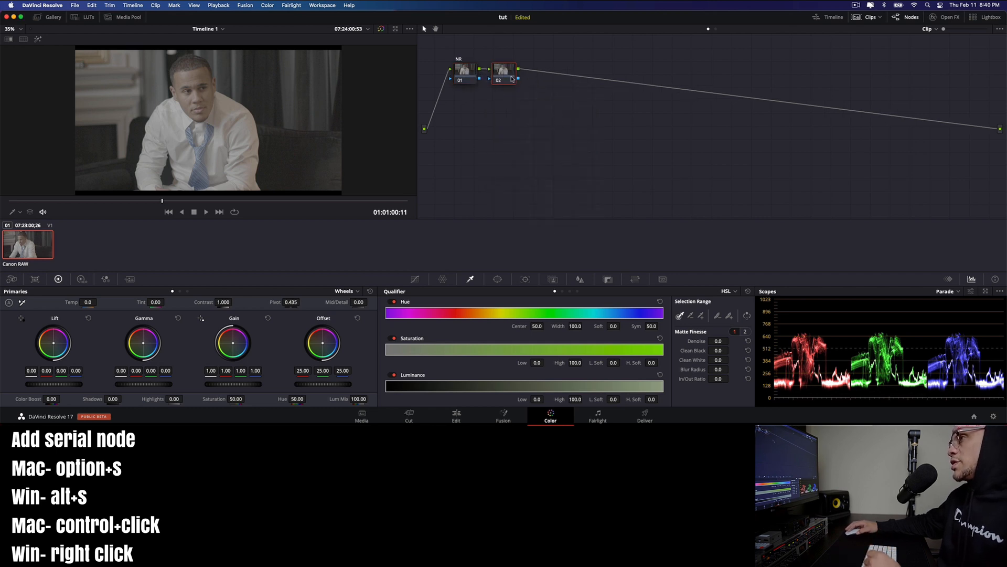
drag(503, 70, 465, 107)
key(alt+s)
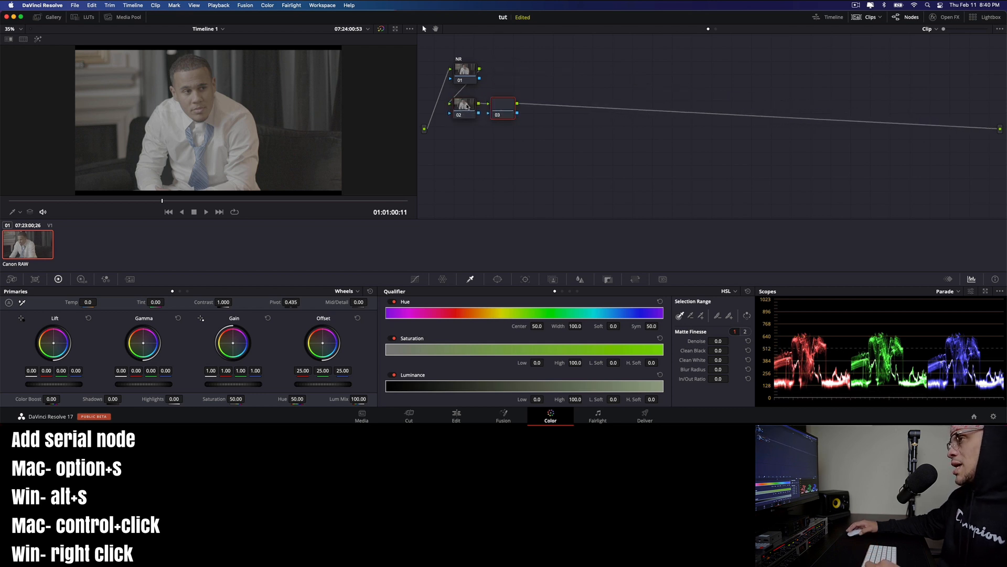
key(alt+s)
Label node 02 as Prime and node 03 as Film Em
click(463, 106)
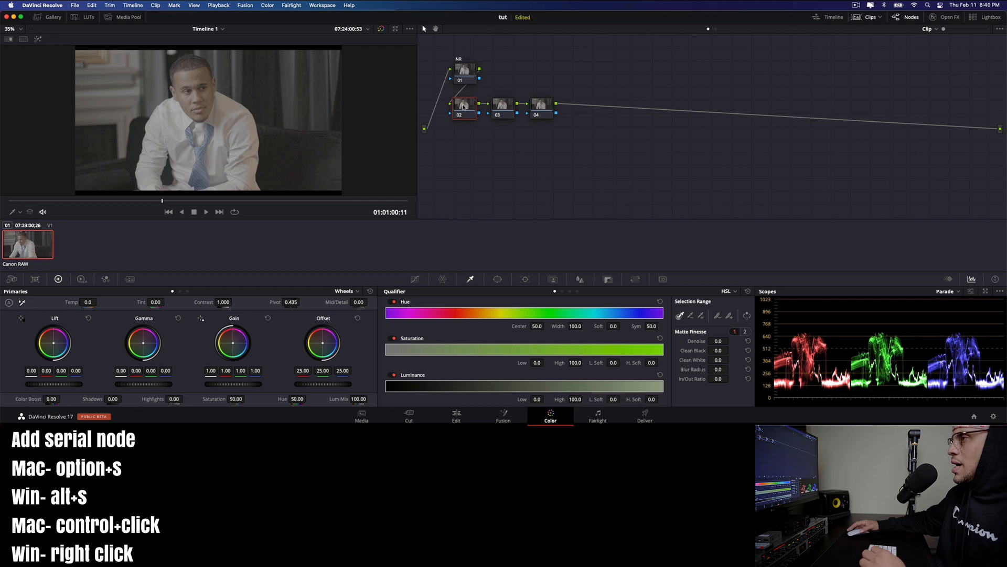
right_click(464, 107)
key(Escape)
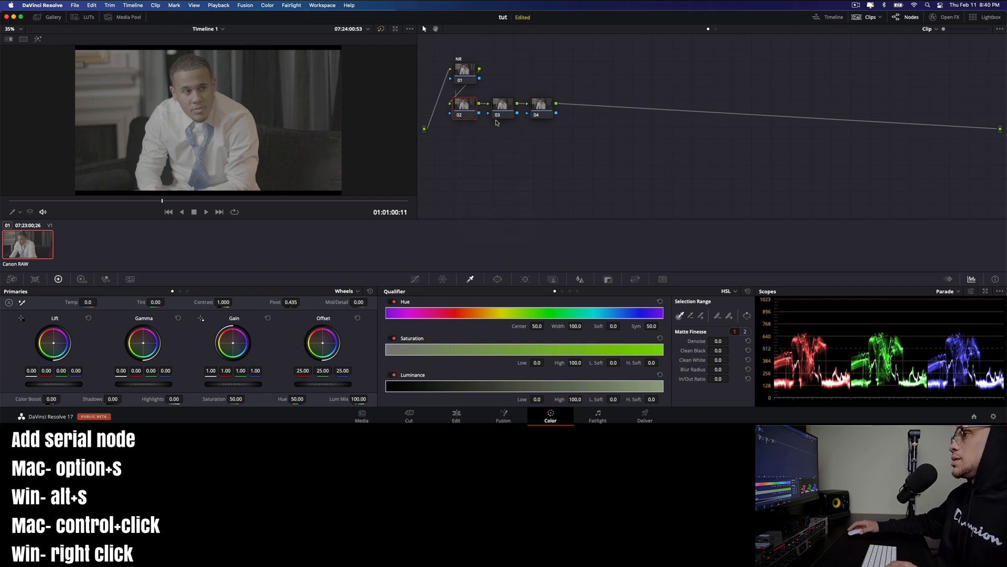
text(Prime)
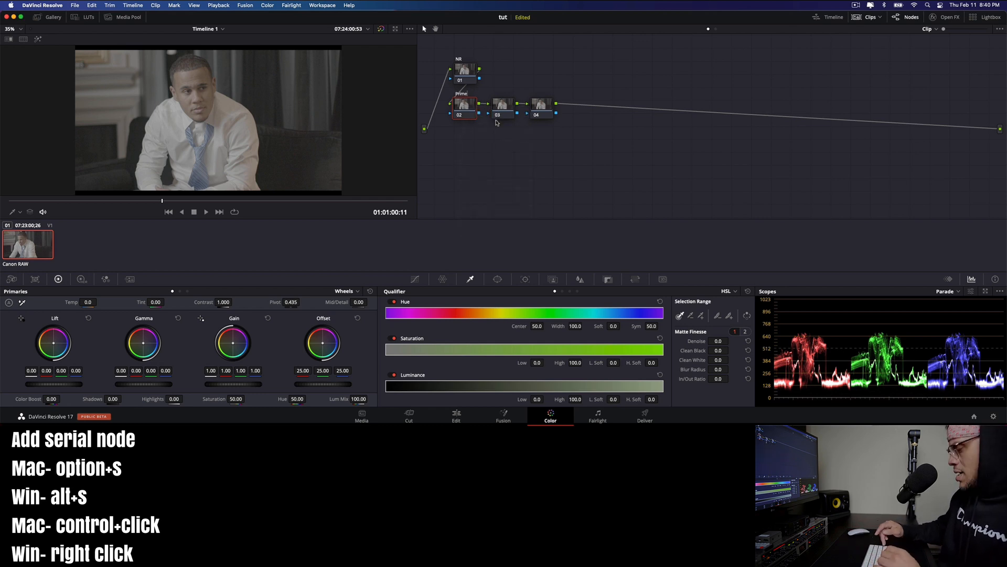
click(500, 109)
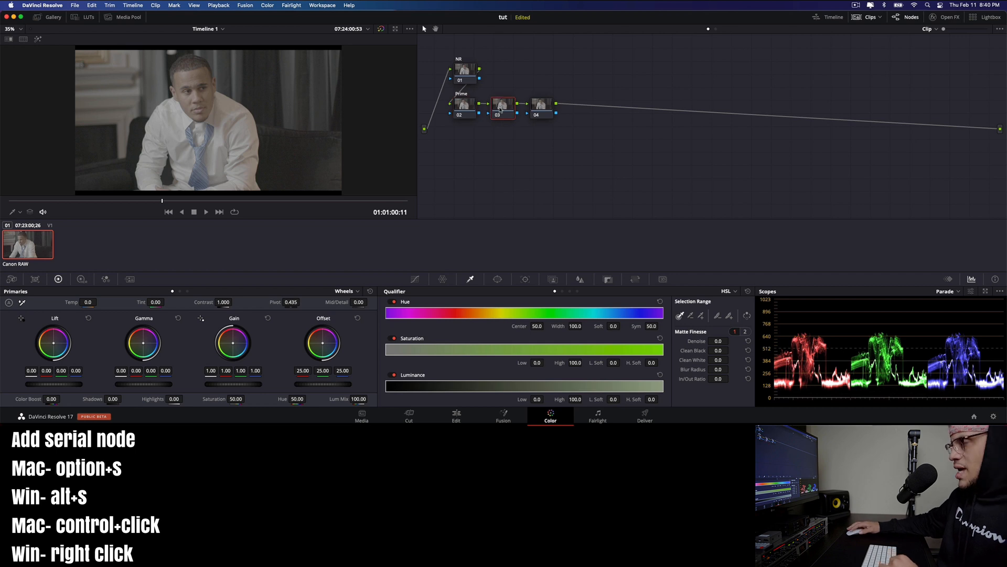
right_click(500, 109)
click(519, 129)
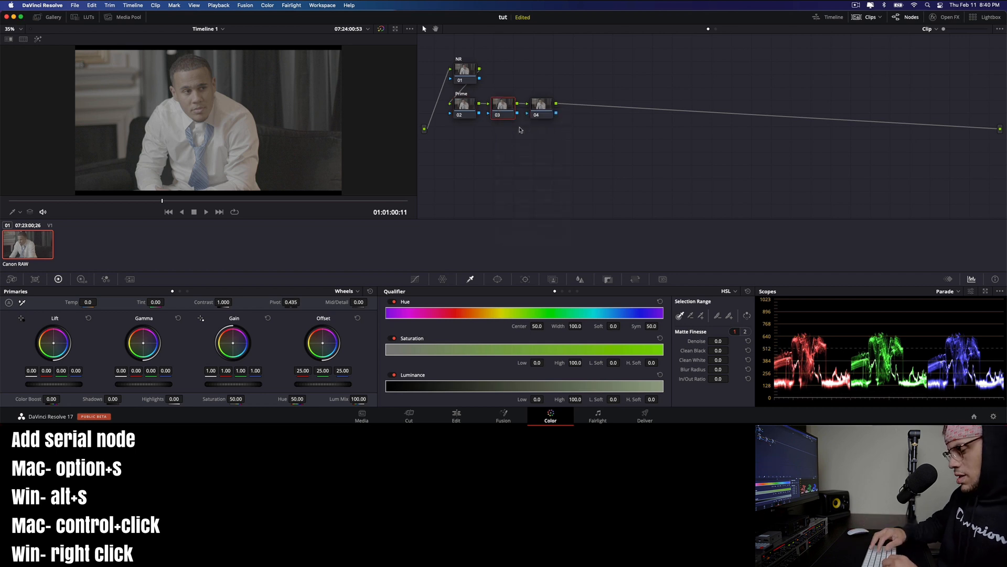
text(Film Em)
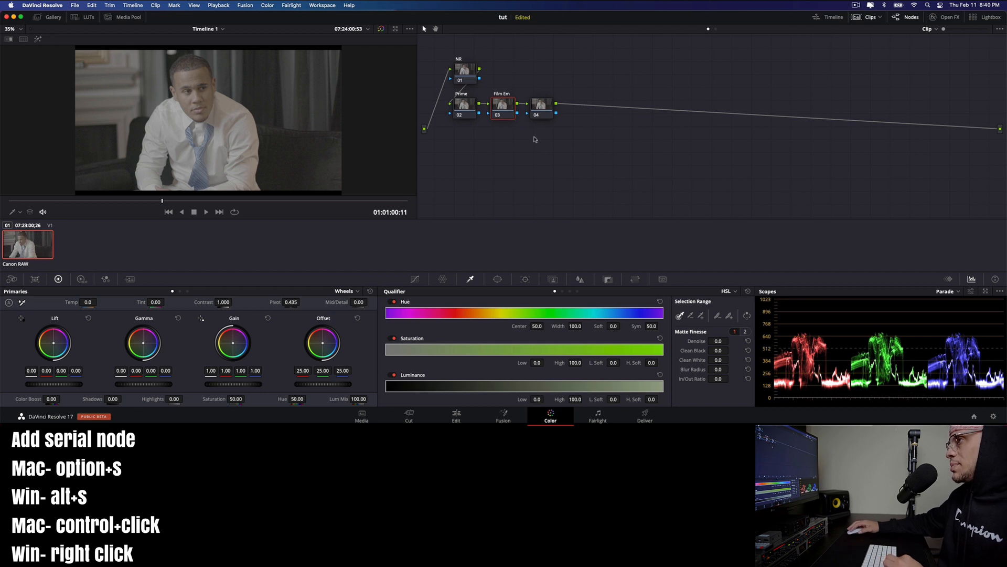
Label node 04 as Exp
right_click(540, 109)
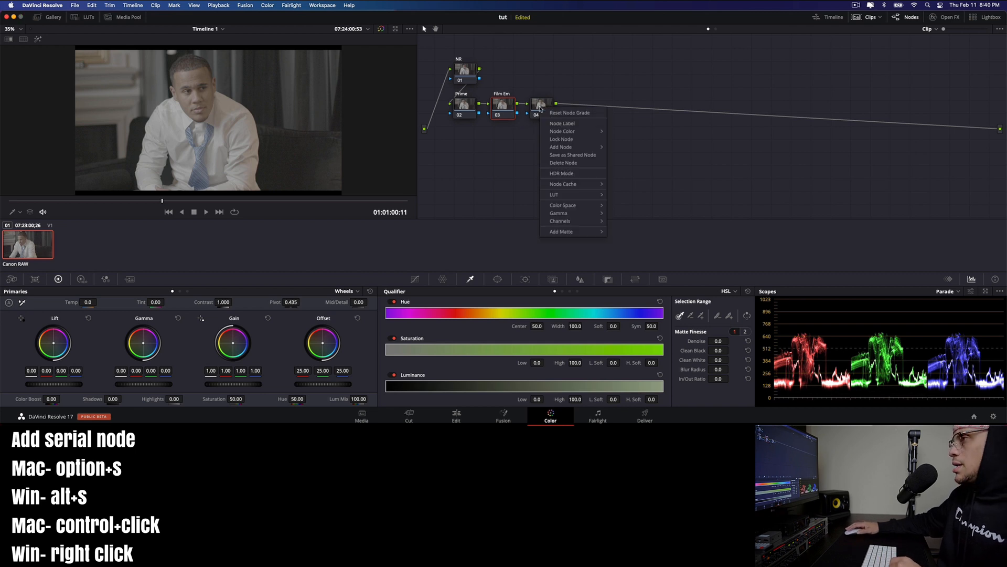
click(558, 126)
text(Exp)
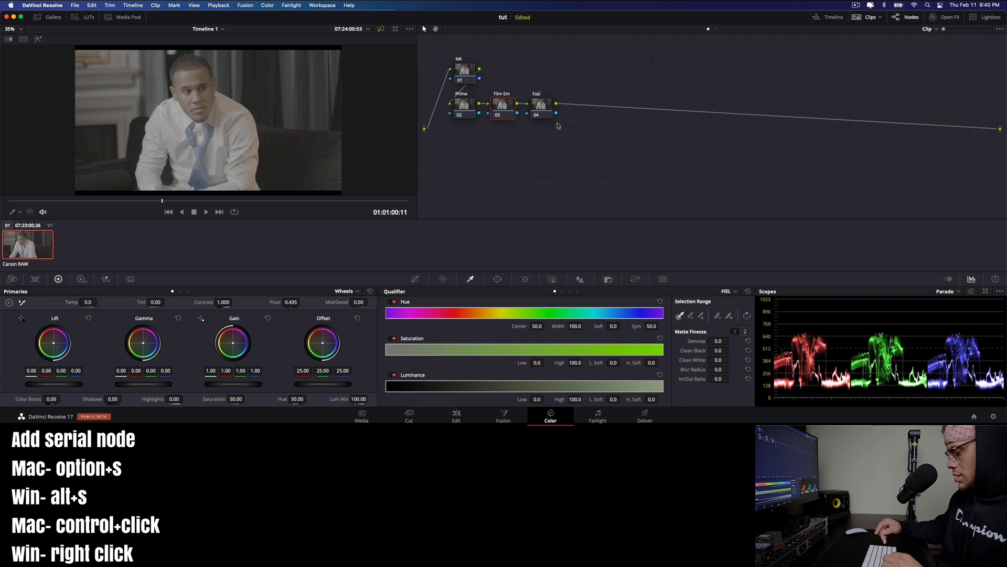
key(Return)
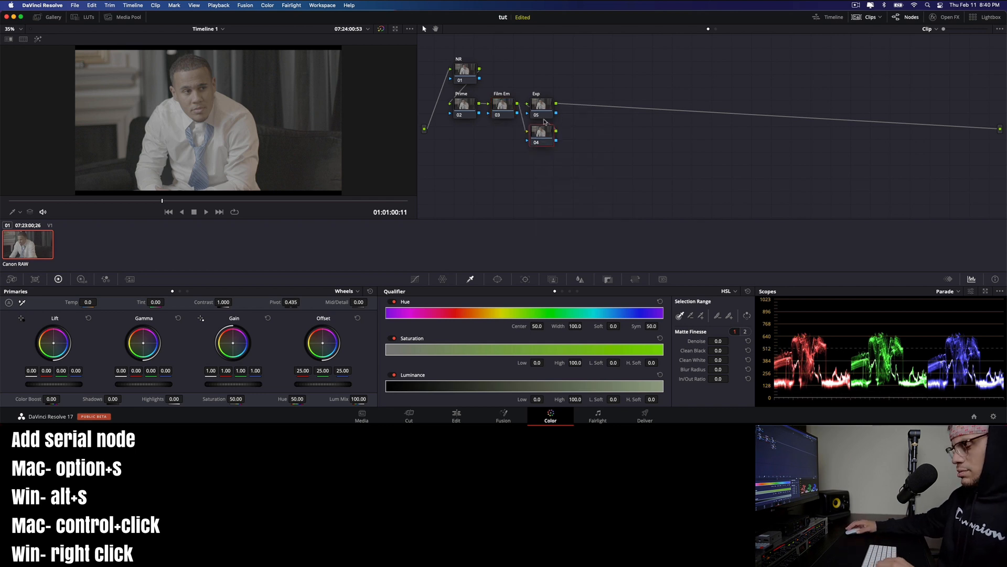
Add a serial node after the Exp node and label it Skin
click(545, 106)
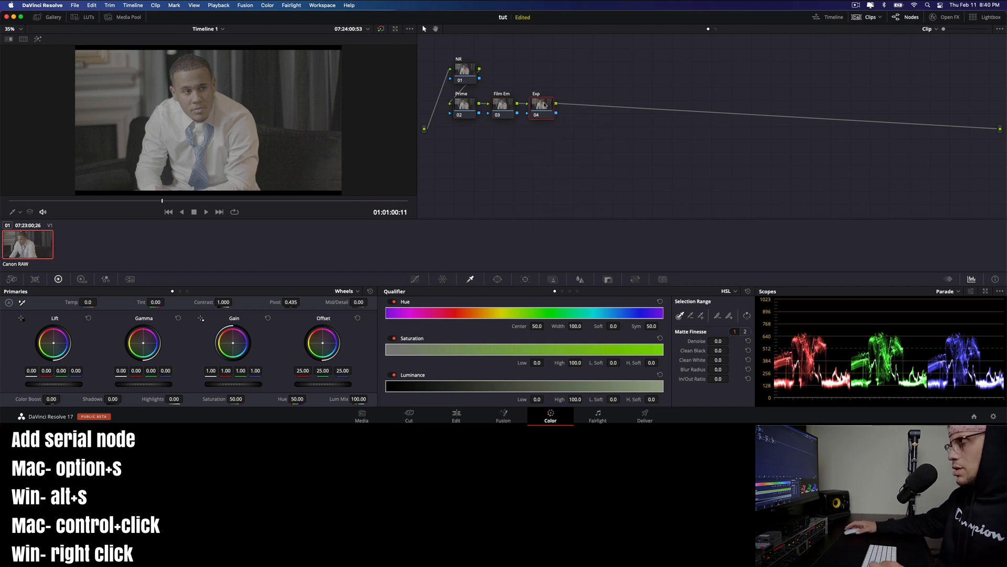
key(alt+s)
right_click(578, 104)
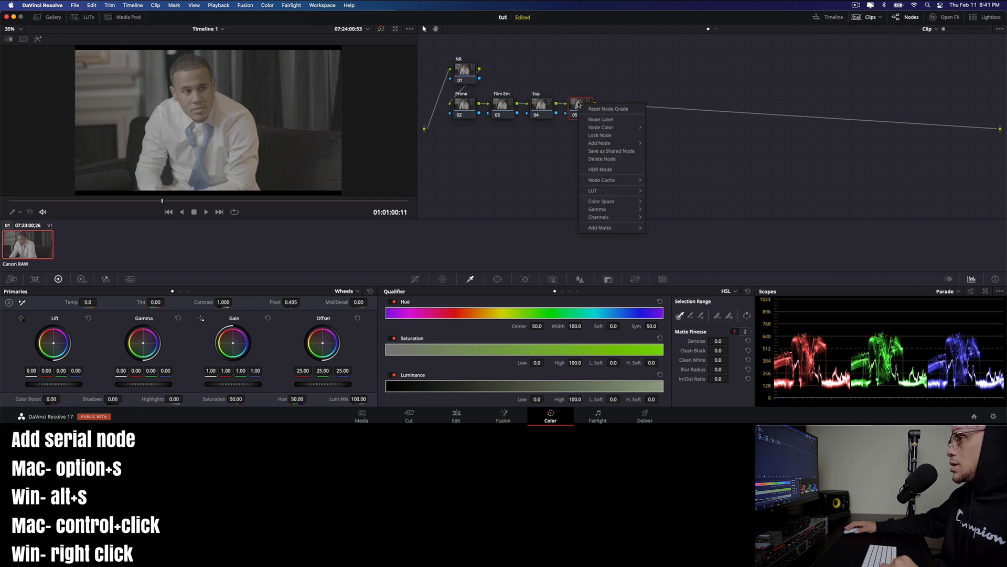
key(Escape)
text(Skin)
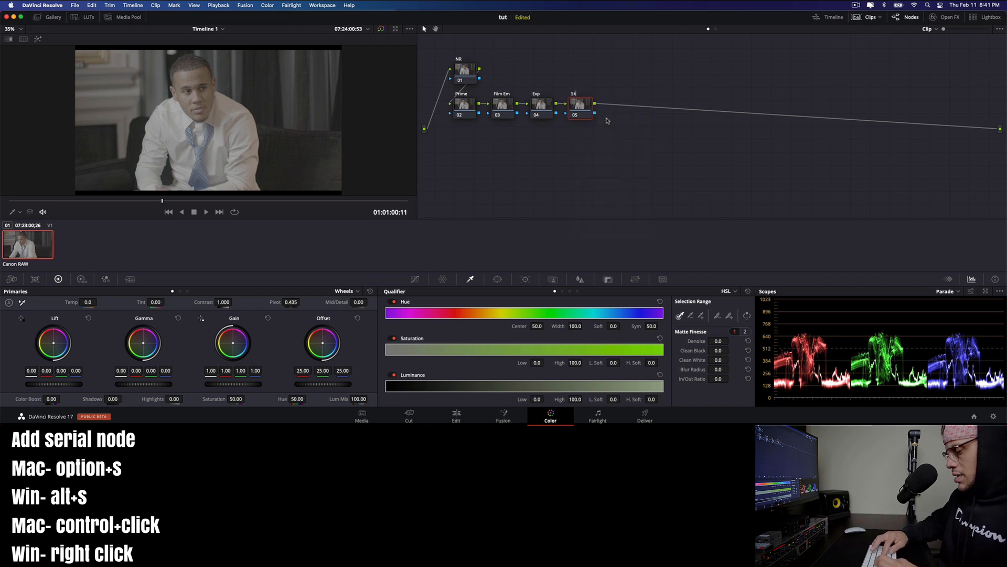
Add a parallel node to the Skin node and give it a label beginning with "Hue vs H"
right_click(572, 107)
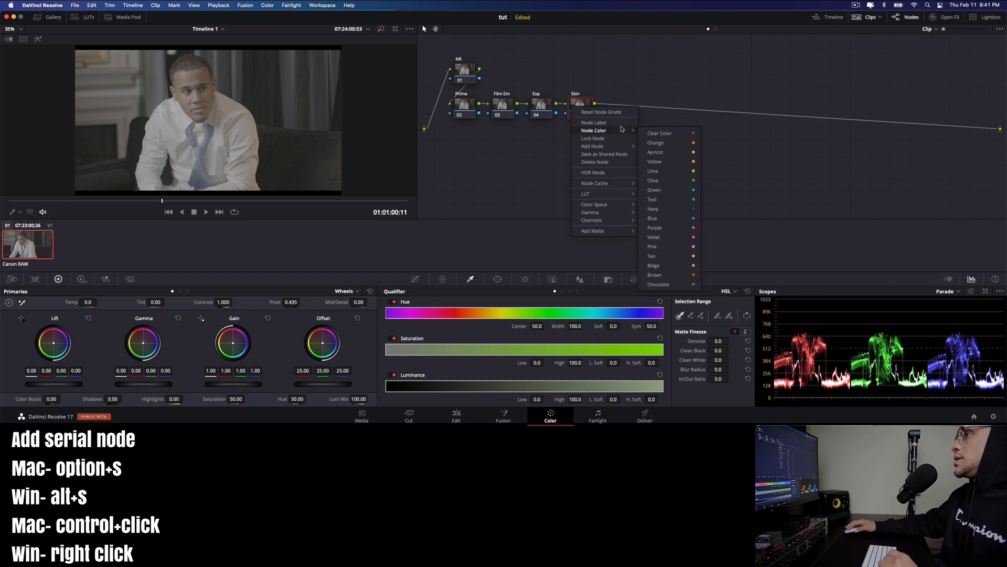
mouse_move(608, 146)
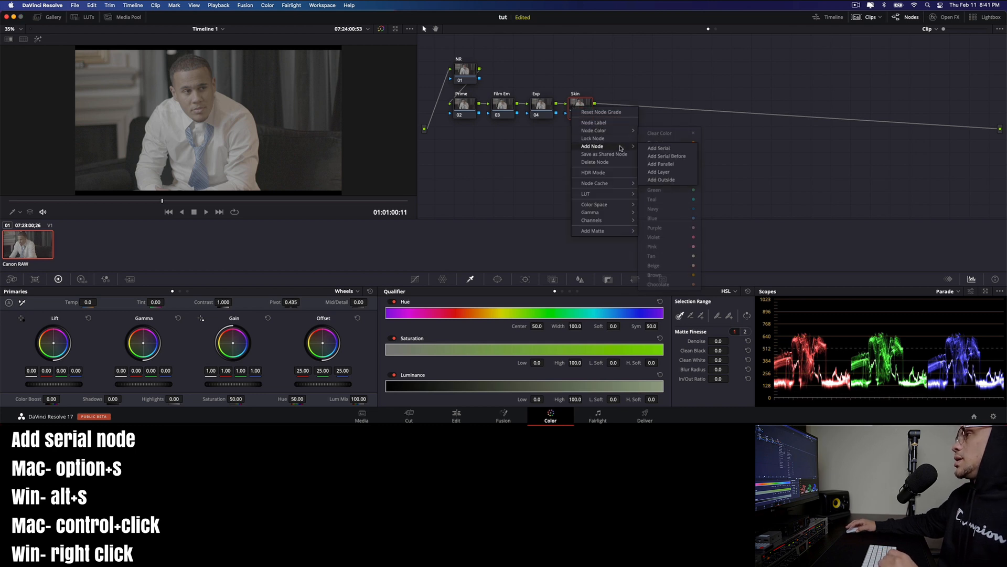
click(660, 164)
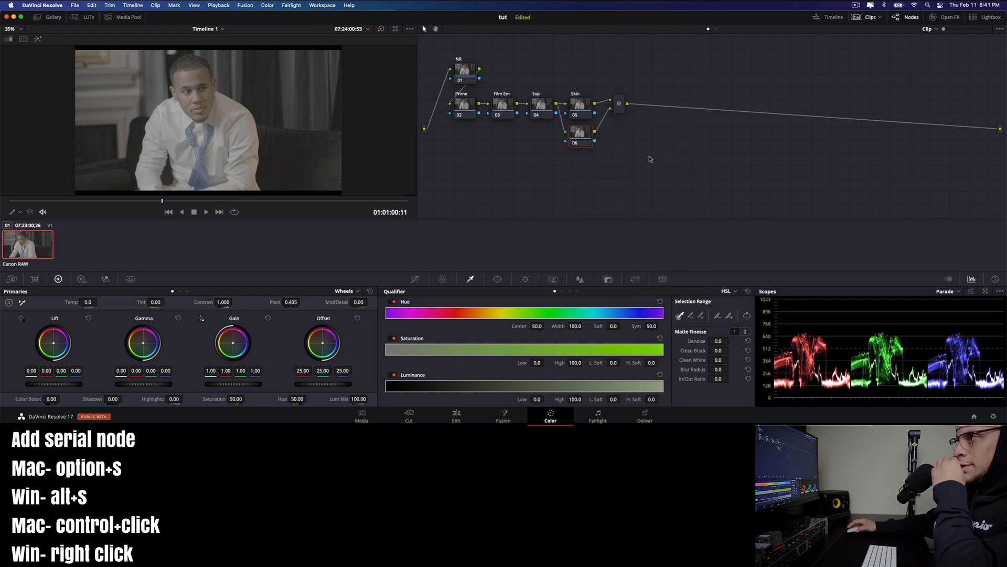
right_click(589, 131)
key(Escape)
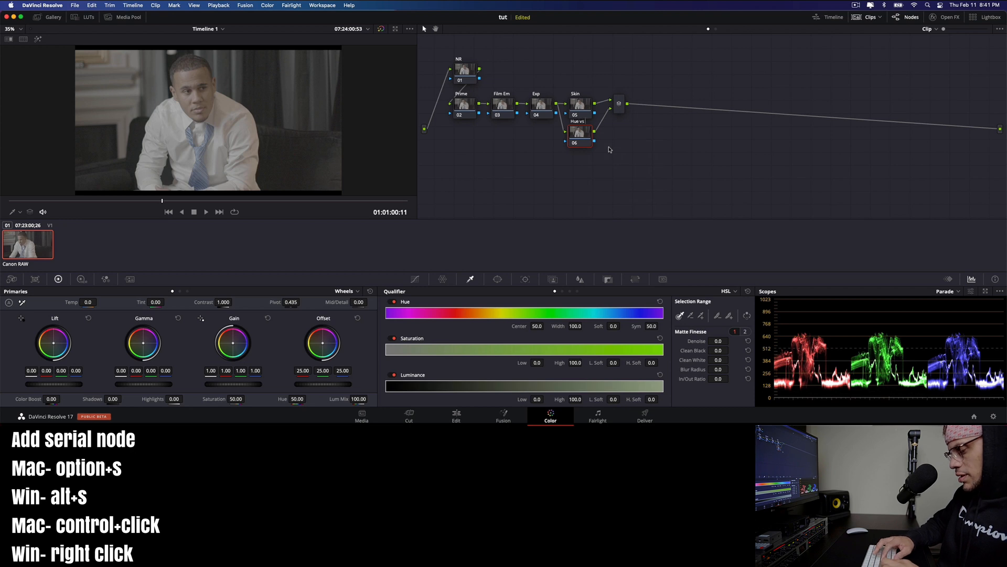
Add a serial node after the parallel mixer and label it Look Adj
click(619, 103)
key(alt+s)
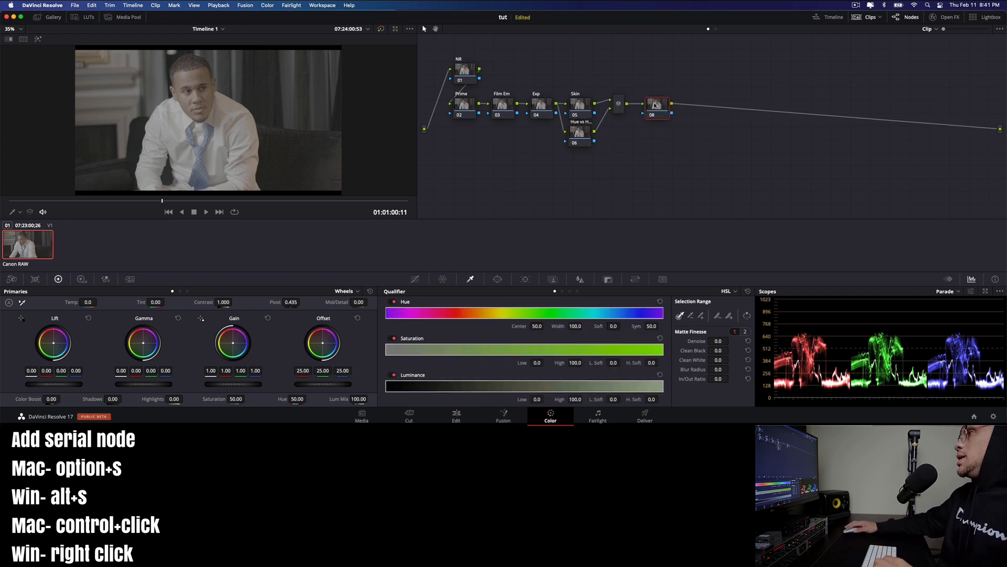
right_click(649, 102)
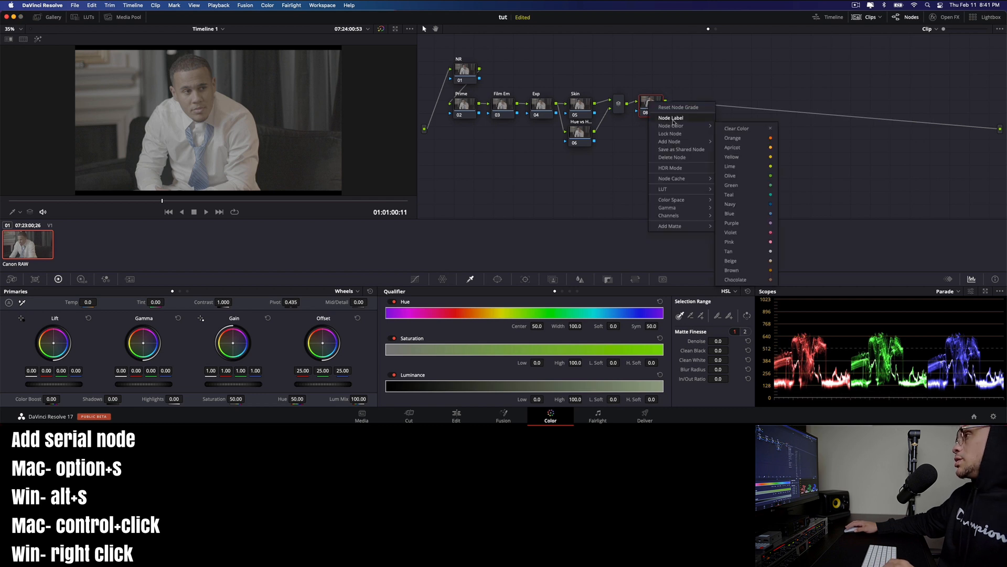
key(Escape)
text(Look)
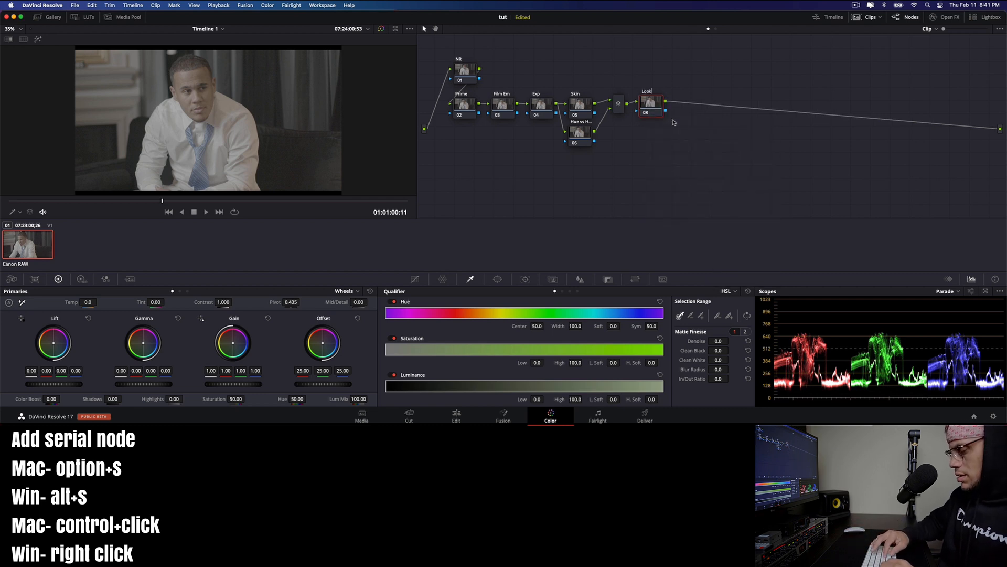
text( Adj)
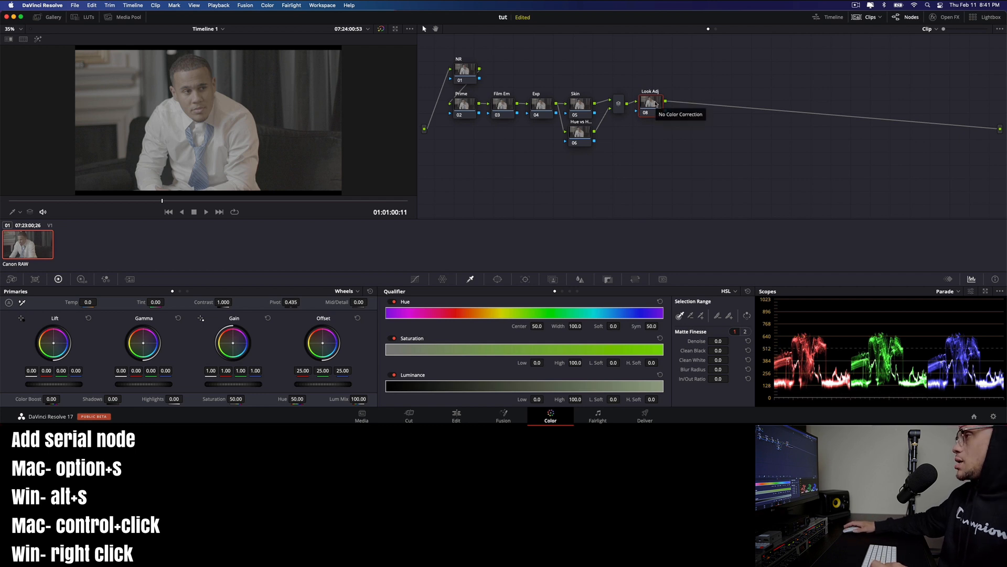
Add a serial node after the Look Adj node and label it Sharpen
key(alt+s)
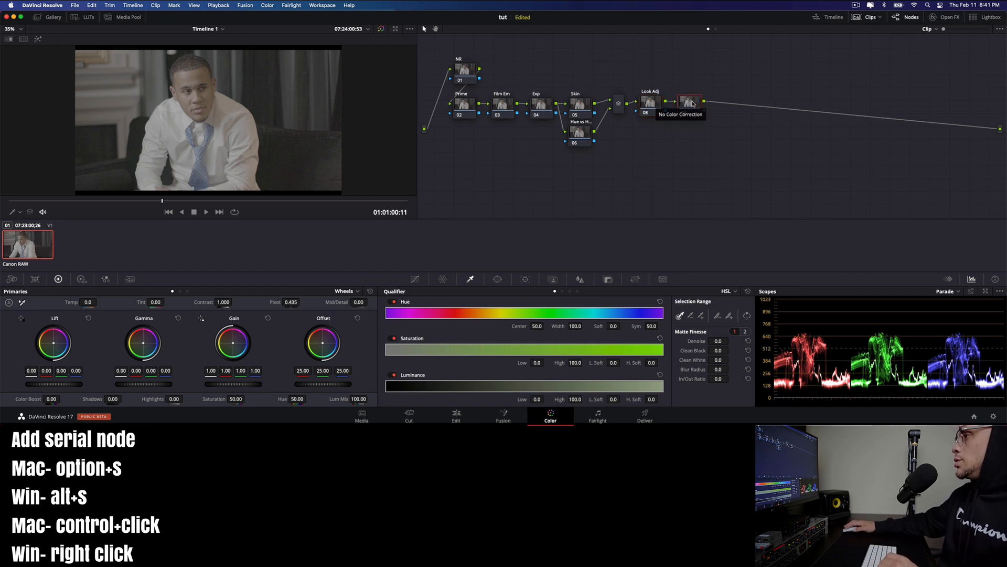
right_click(692, 103)
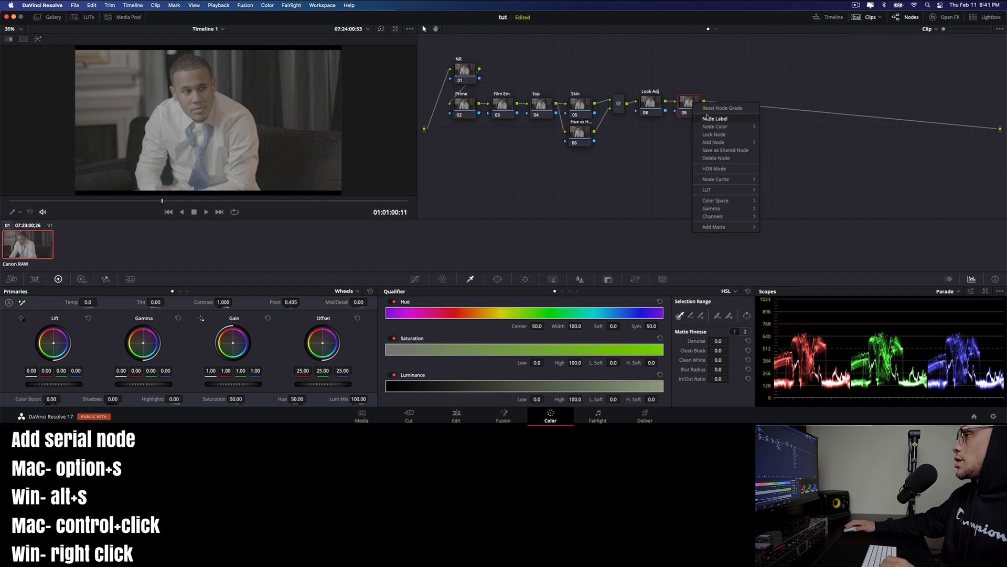
click(707, 119)
text(Sha)
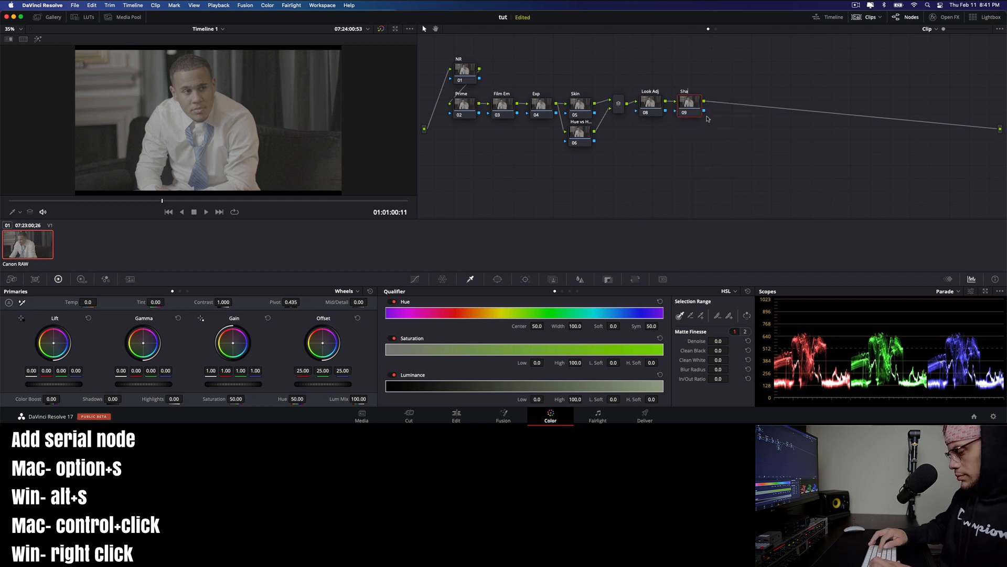
text(rpeni)
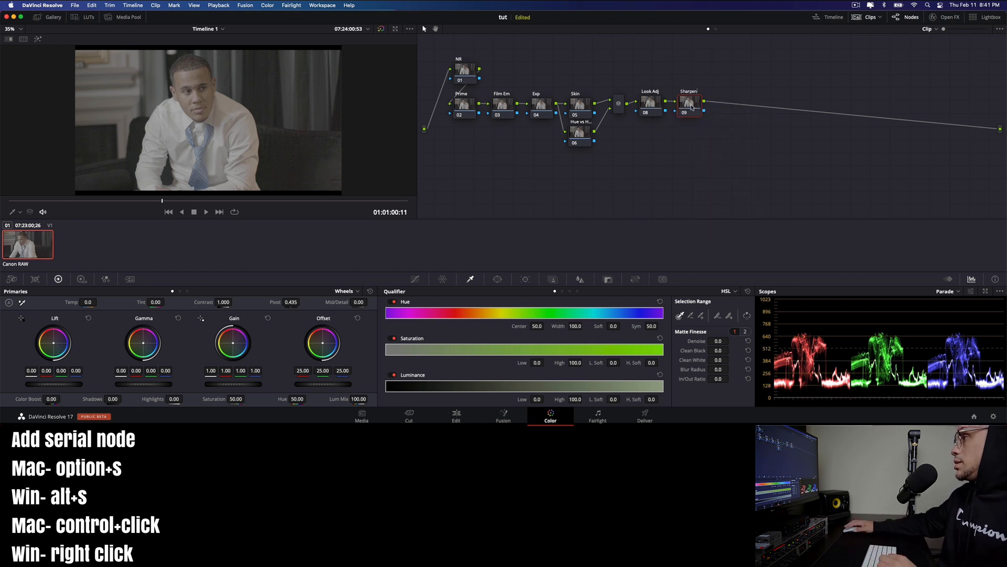
Add a serial node after the Sharpen node and label it Vig
click(691, 107)
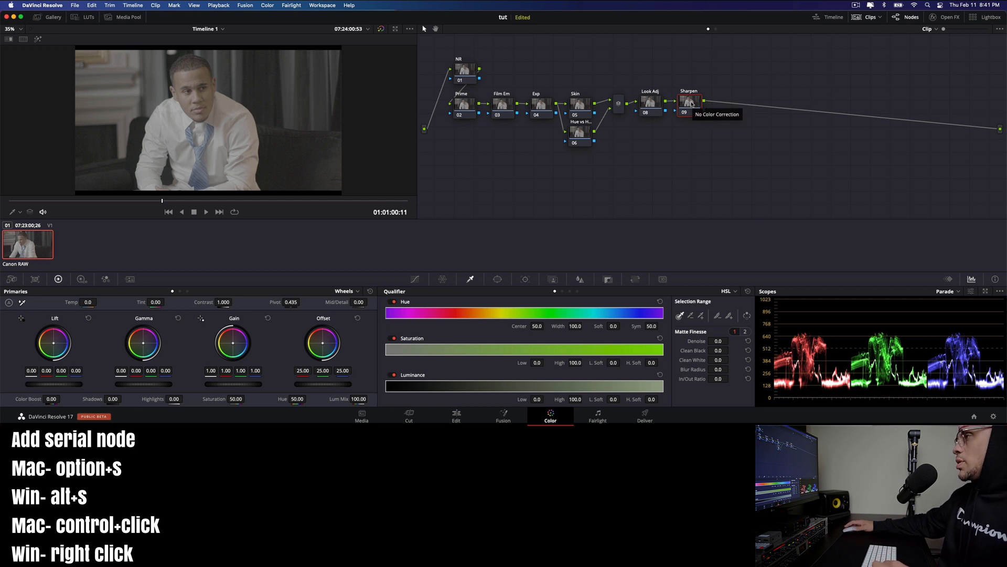
key(alt+s)
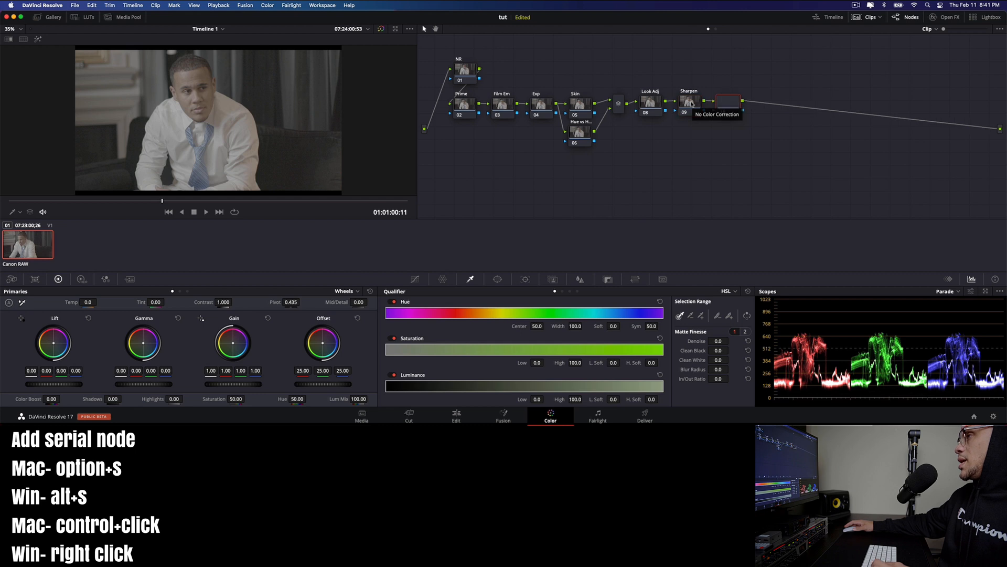
right_click(727, 105)
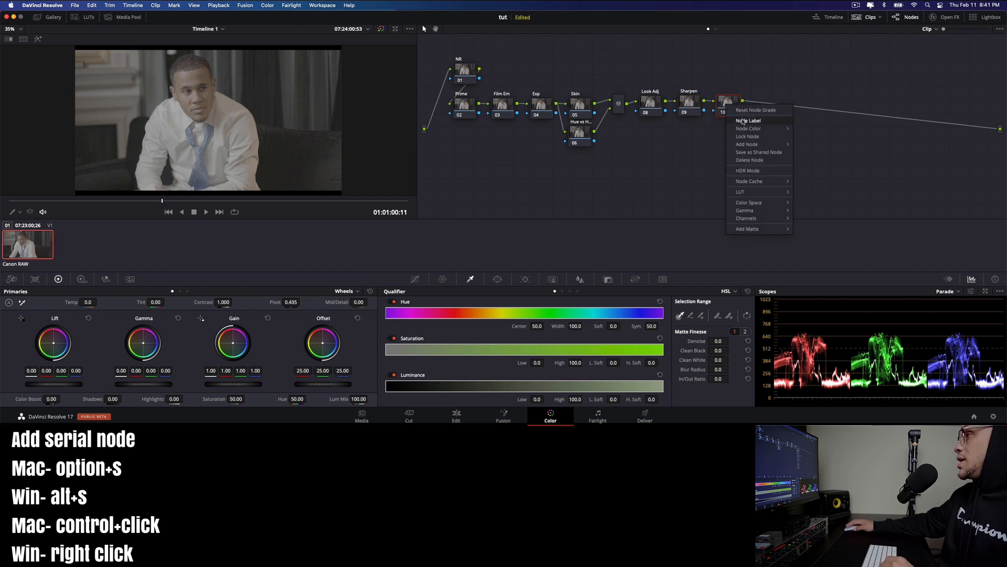
click(743, 121)
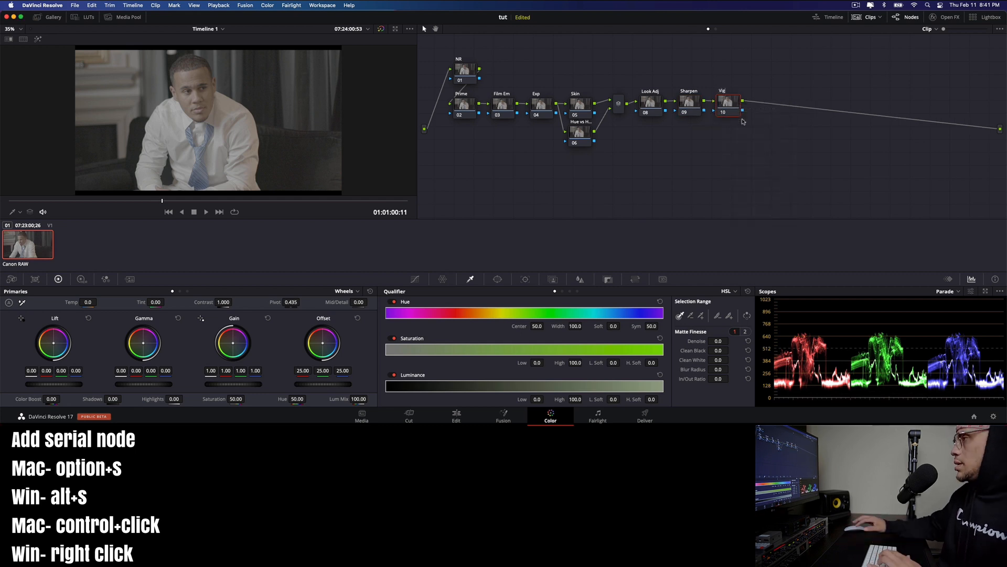
Add a serial node after the Vig node and label it Grain
click(728, 112)
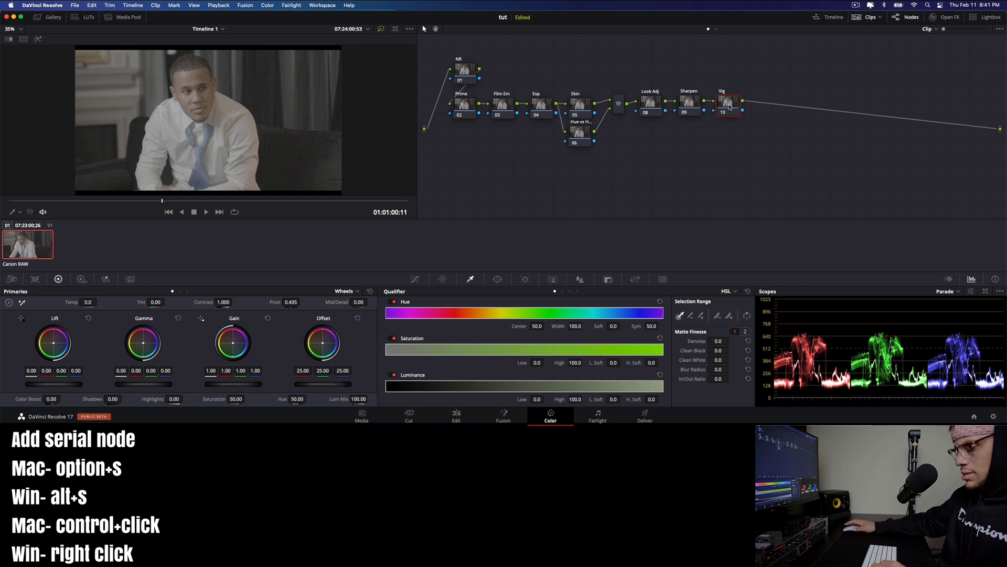
key(alt+s)
right_click(766, 104)
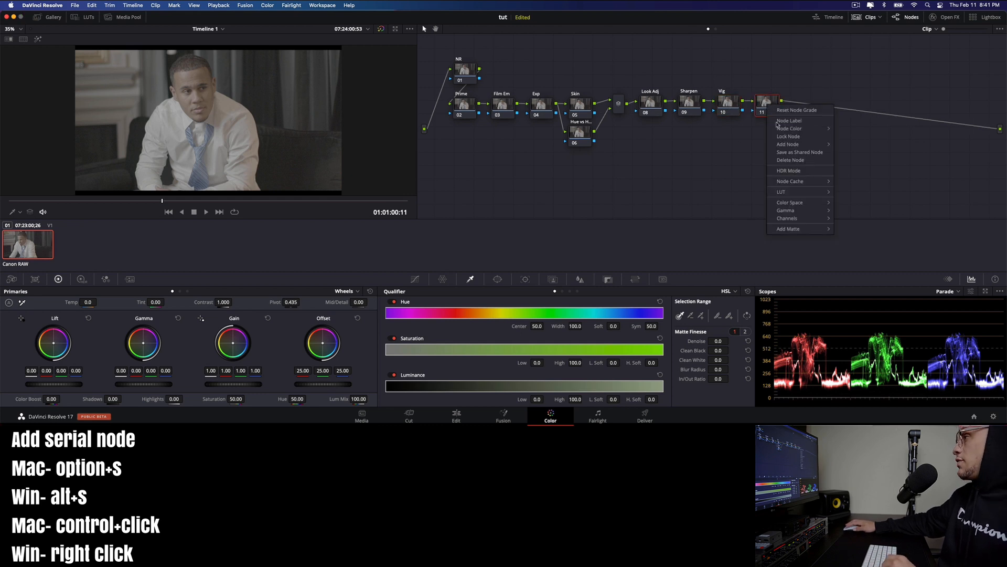
click(780, 121)
text(Gr)
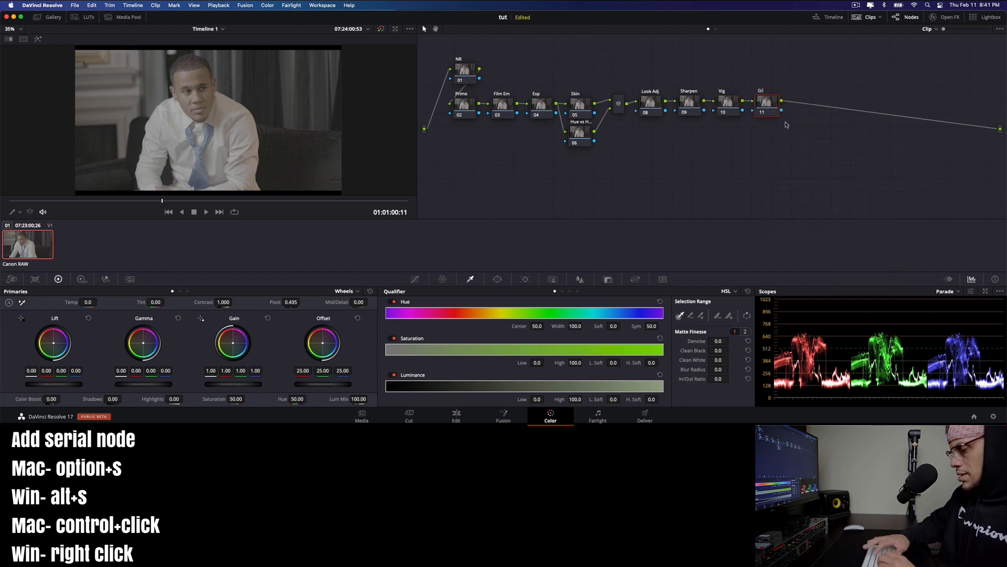
text(ain)
key(Return)
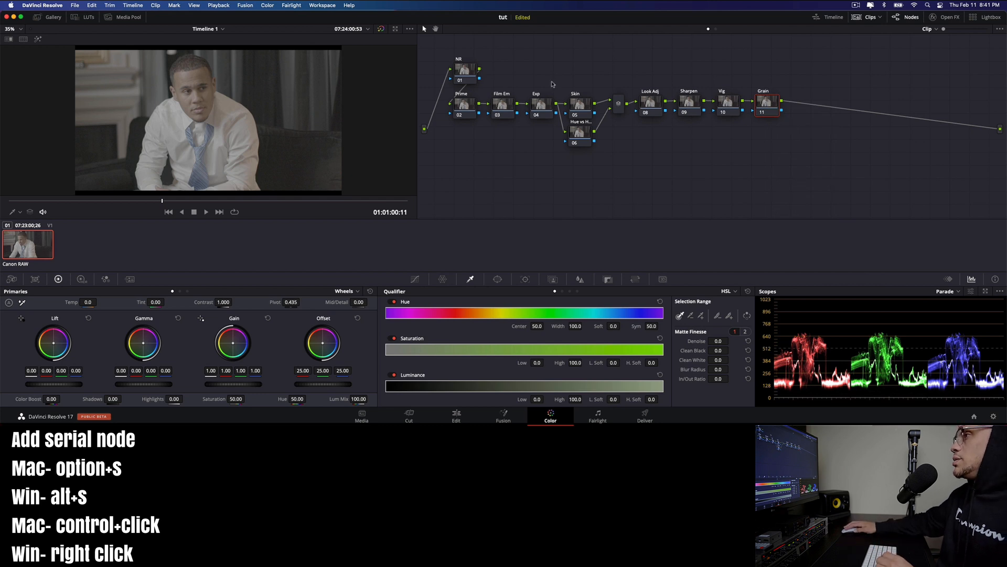
Move the Look Adj, Sharpen, Vig and Grain nodes together into a second row and narrow the node graph to widen the viewer
drag(649, 80, 798, 118)
drag(649, 112, 443, 156)
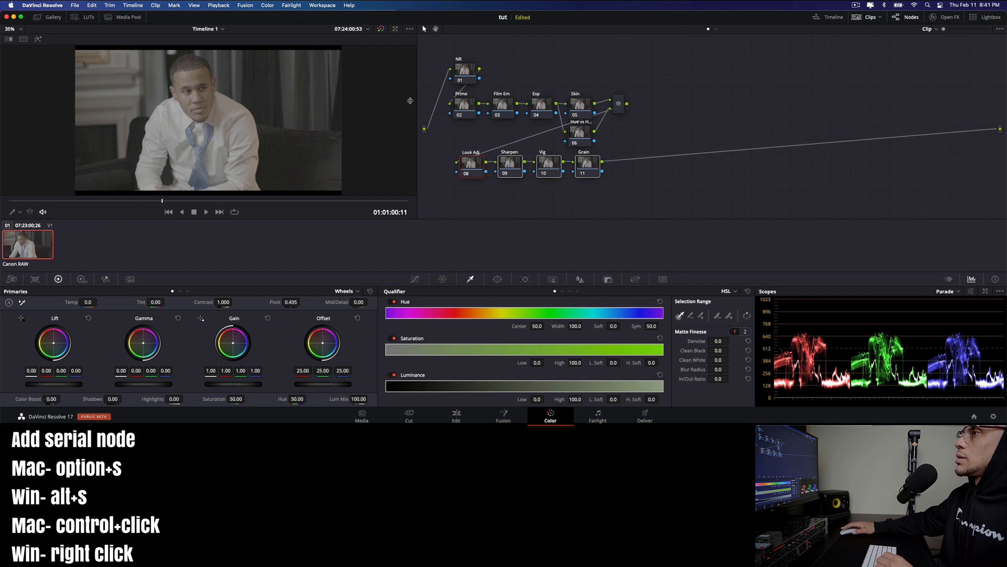
drag(413, 95, 749, 95)
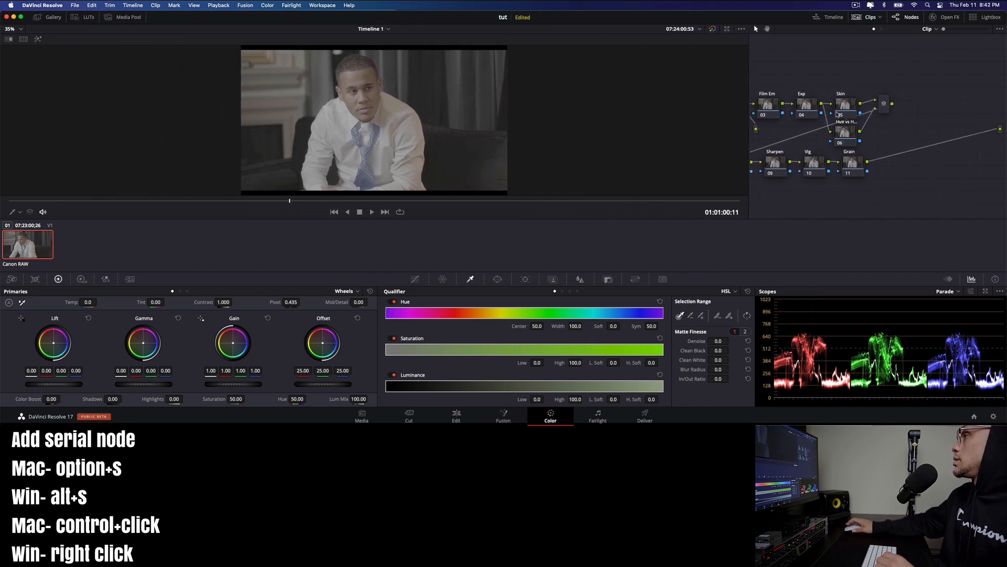
Move the source input of the node graph to the outer side of the NR and Prime nodes
scroll(808, 76, left, 4)
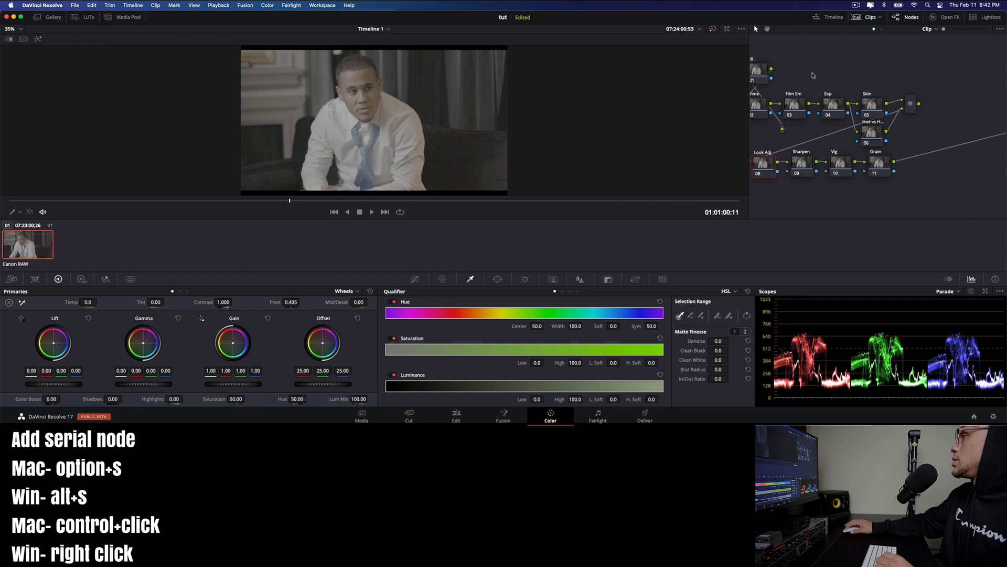
scroll(818, 75, left, 3)
scroll(845, 77, left, 2)
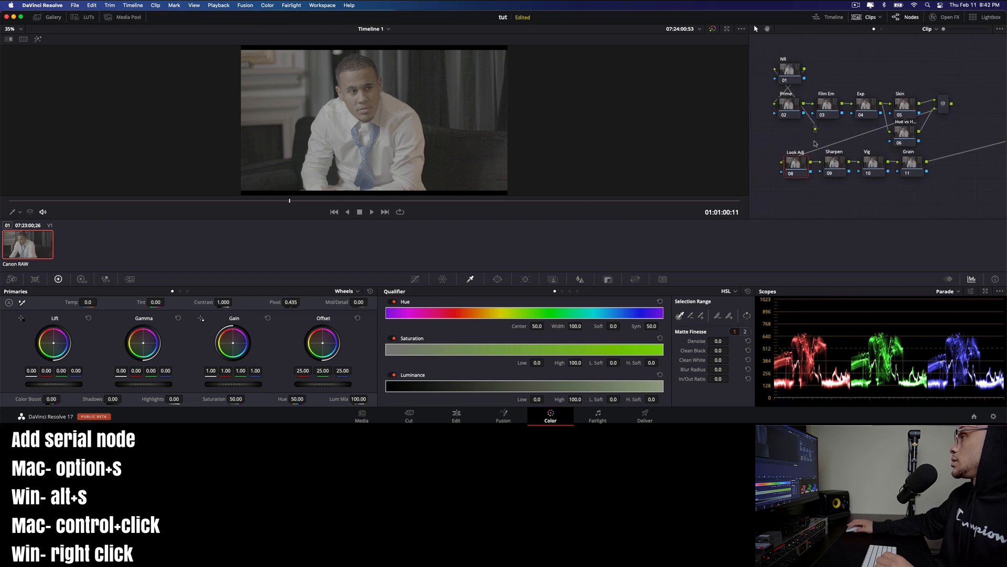
drag(833, 133, 769, 119)
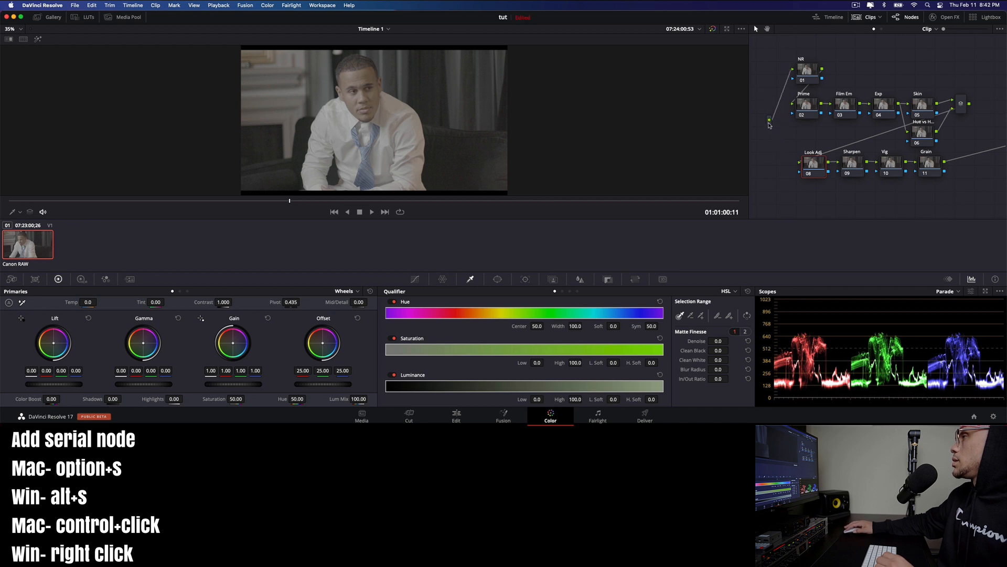
Select the Film Em node, hide the clip thumbnails and reposition the source input ahead of the NR and Prime nodes
click(845, 106)
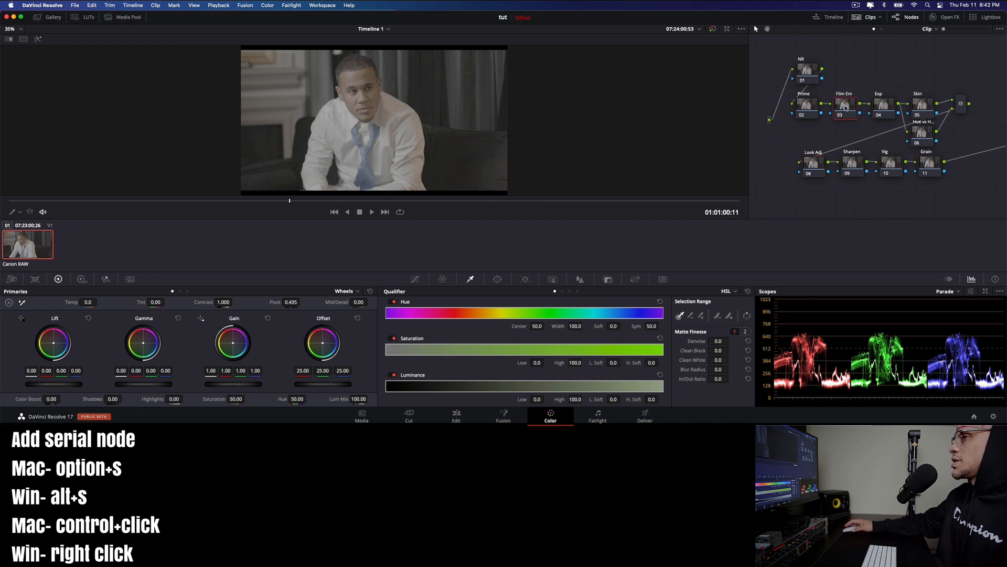
click(871, 18)
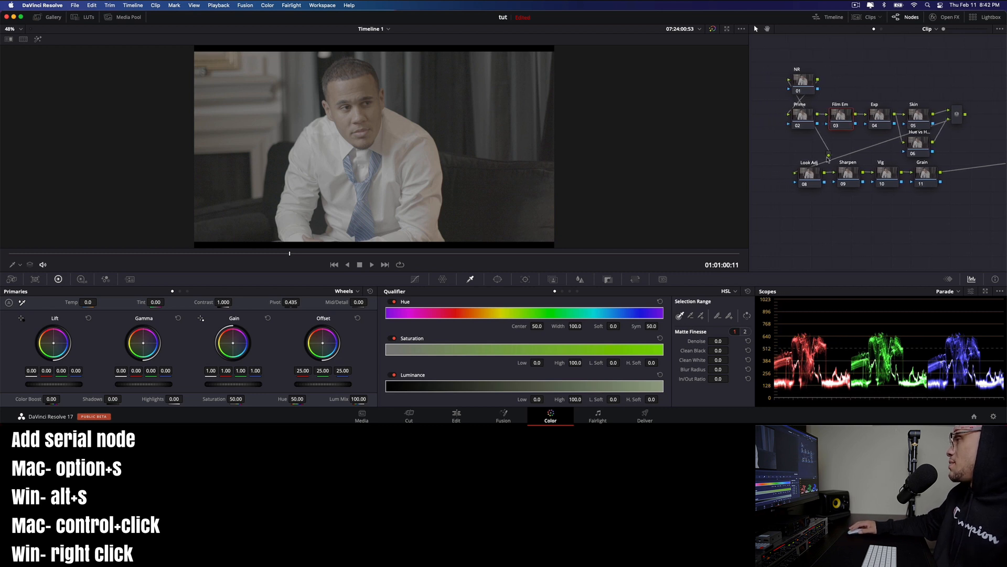
drag(828, 155, 769, 147)
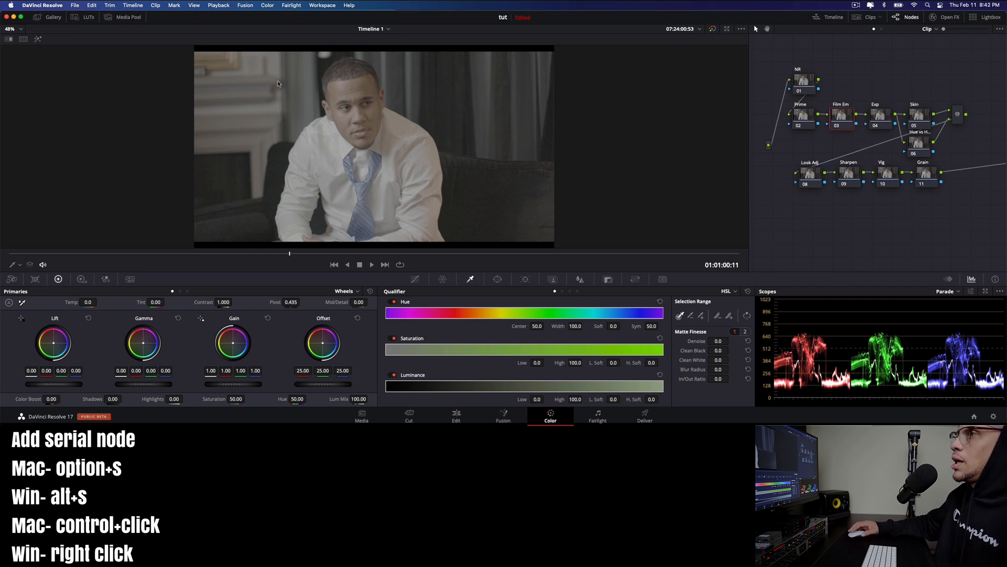
Apply the Rec709 Kodak 2383 D65 LUT from Film Looks to the Film Em node and close the LUT browser
click(88, 17)
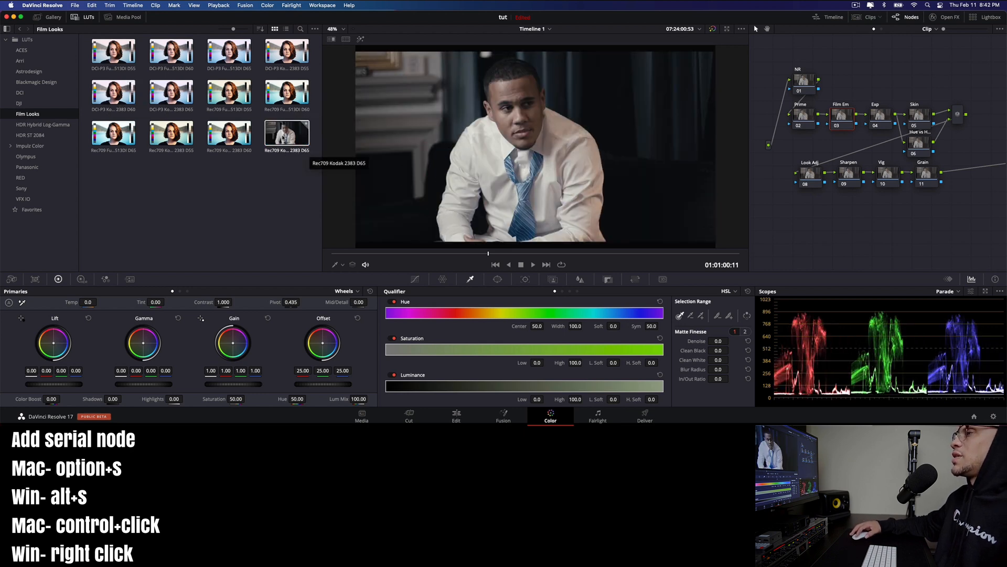
double_click(302, 141)
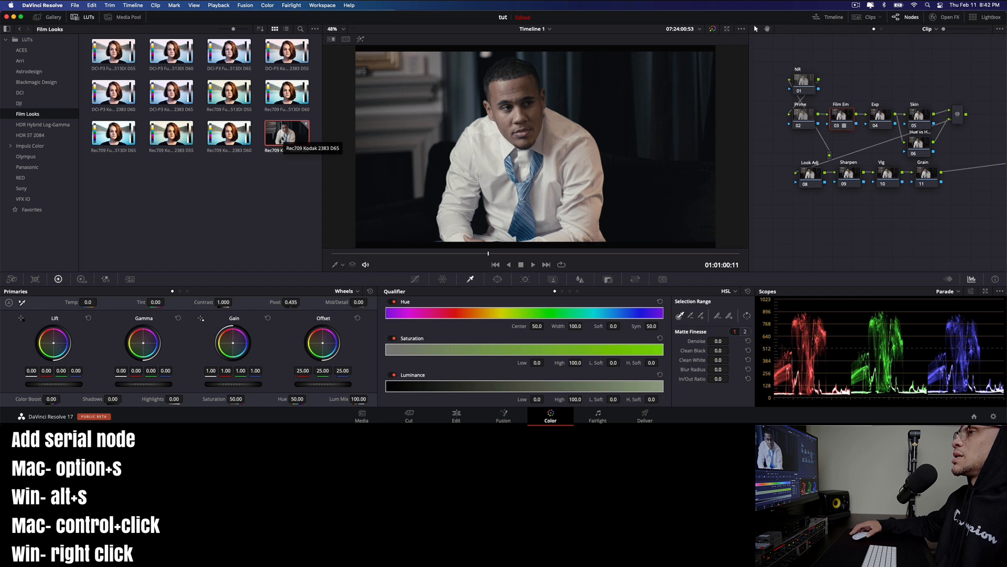
click(87, 18)
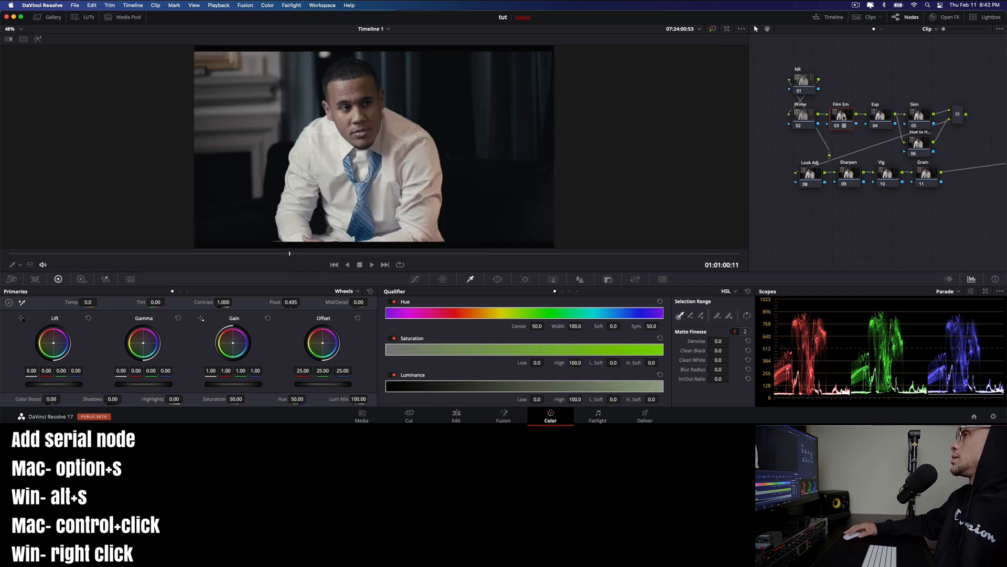
Disable and re-enable the Film Em node to compare the image, and move the source input back ahead of the NR node
click(838, 128)
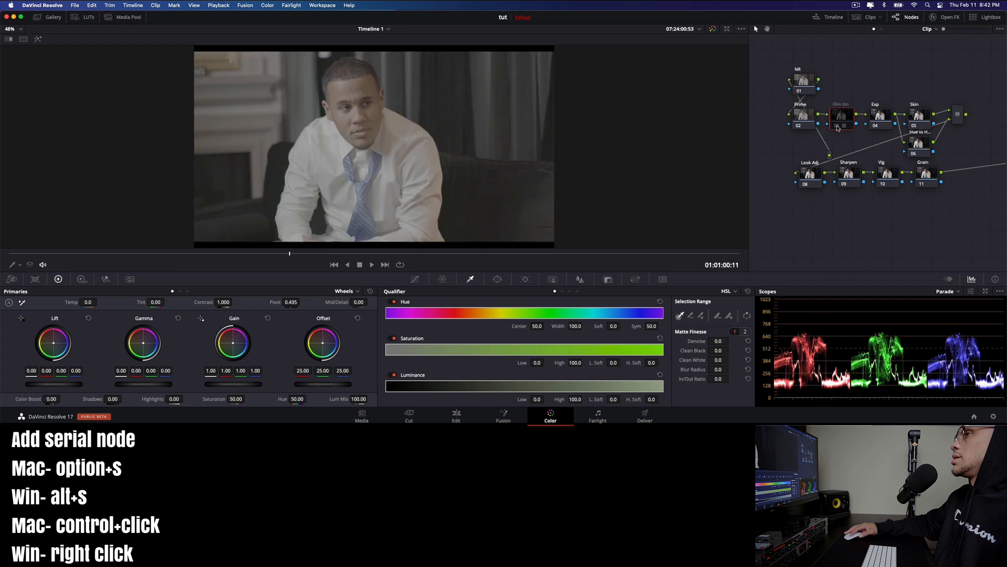
click(836, 127)
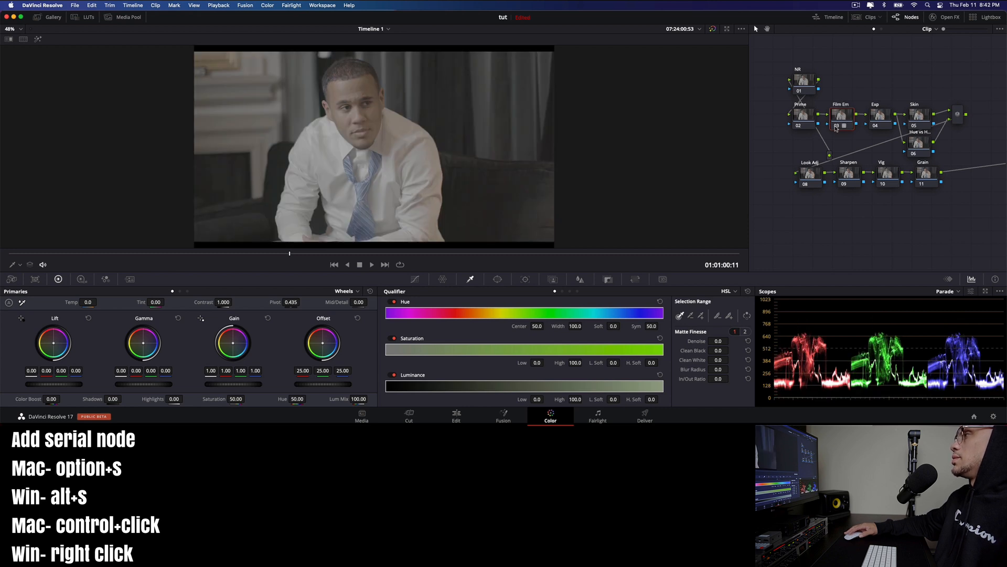
drag(818, 163, 759, 125)
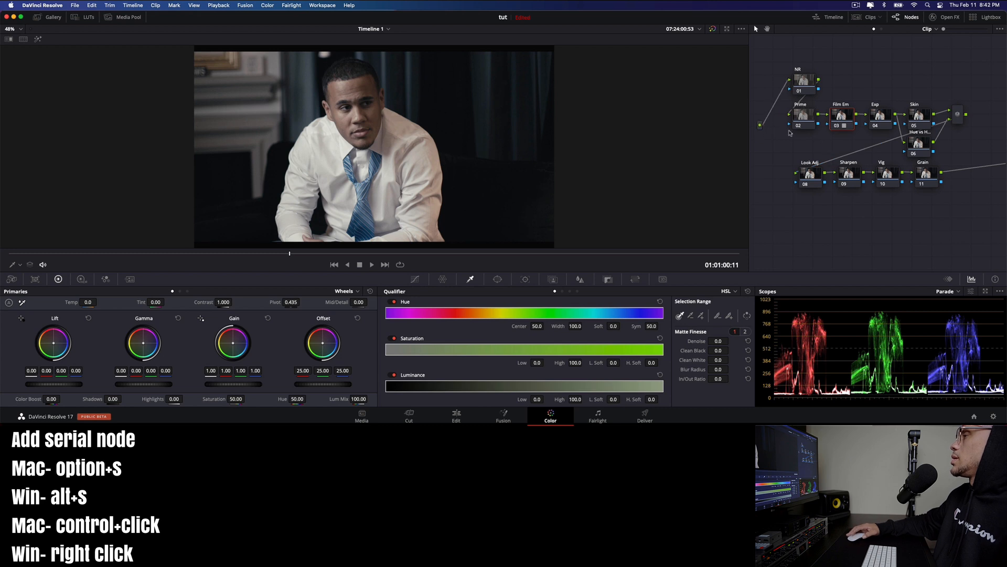
On the Prime node, set the contrast to 1.152 and raise the master gamma to 0.03
click(803, 116)
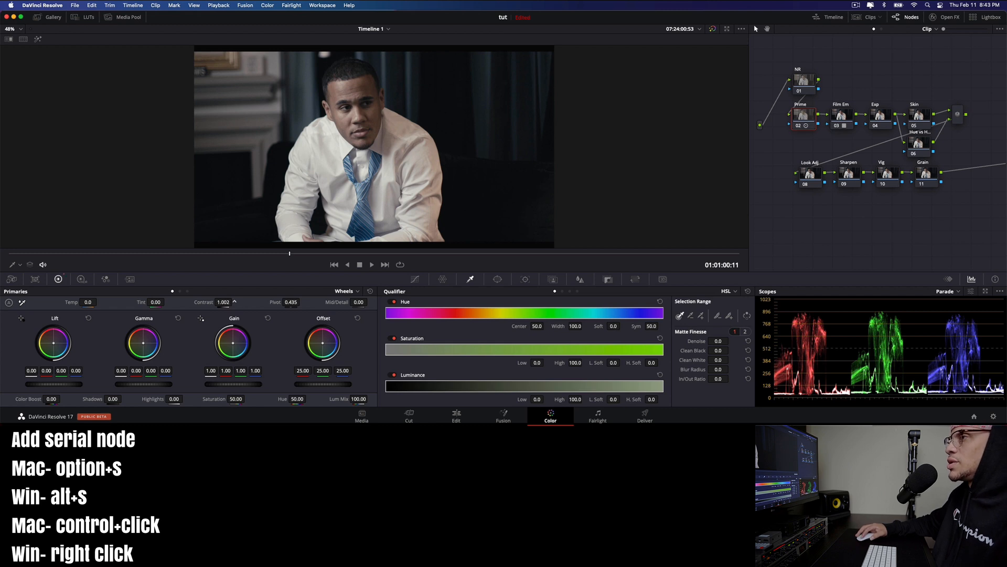
drag(235, 302, 234, 302)
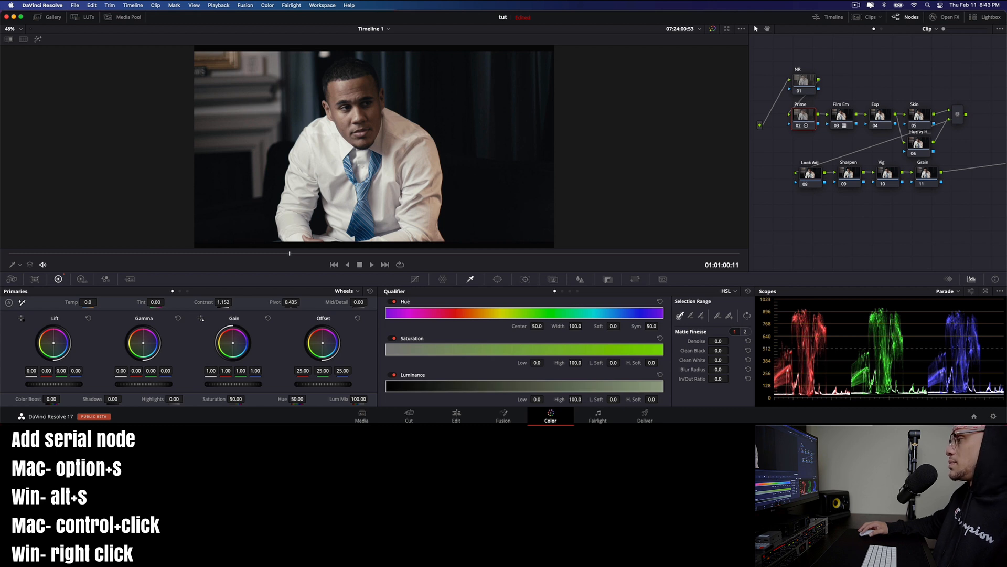
drag(143, 384, 151, 384)
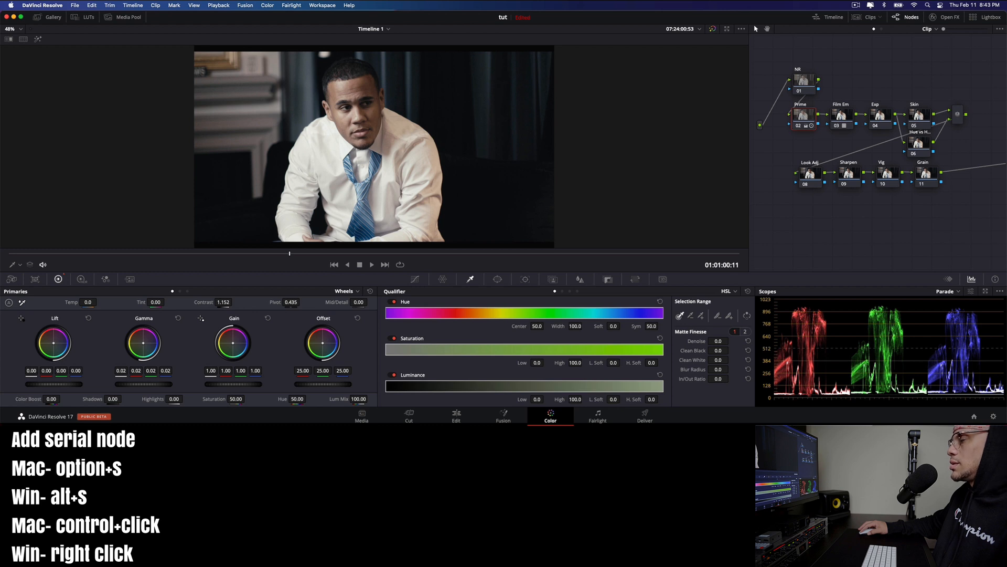
drag(152, 384, 149, 384)
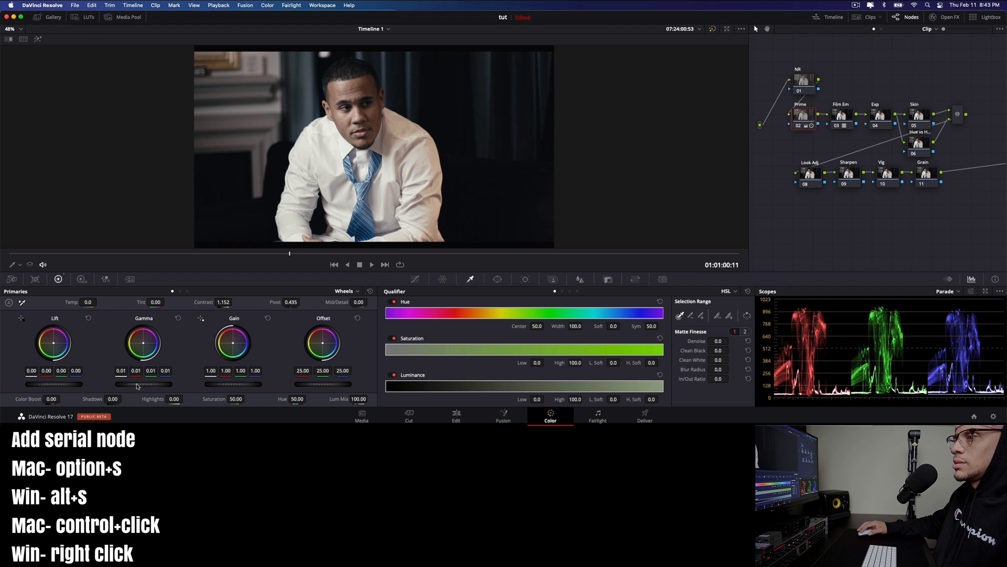
drag(140, 384, 146, 384)
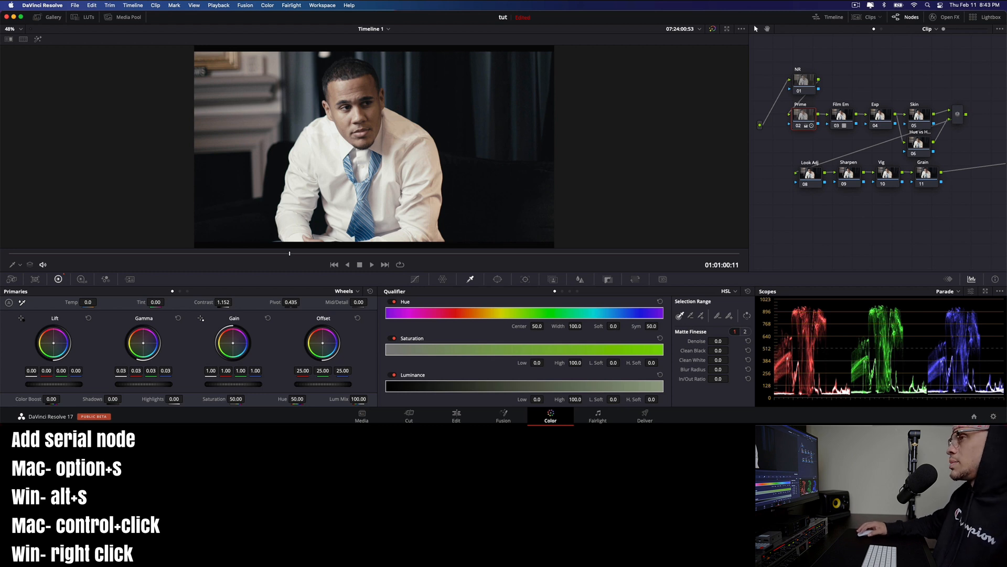
Lower the Prime node's master gain to 0.90 and raise its master gamma to 0.07
drag(232, 384, 228, 384)
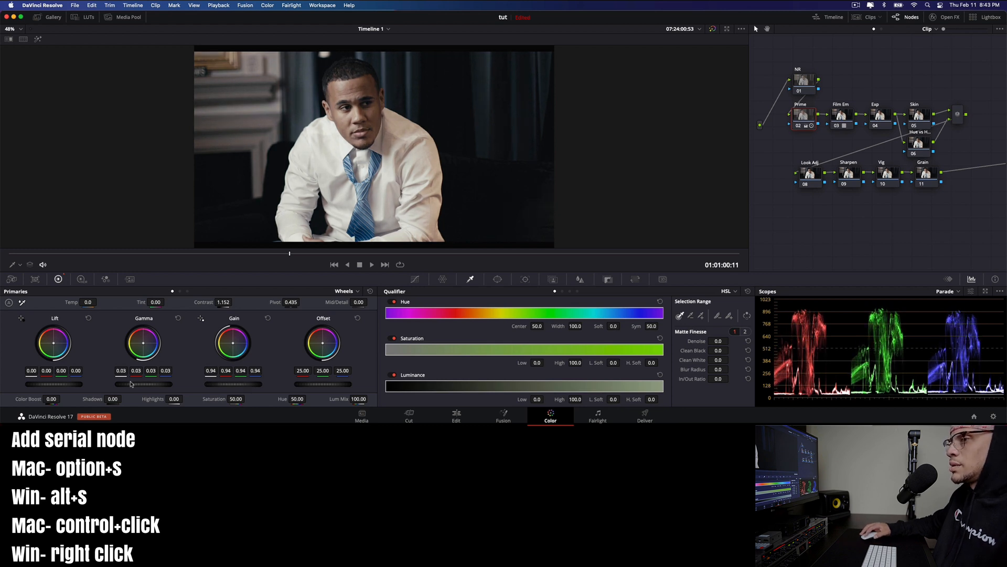
drag(144, 384, 147, 384)
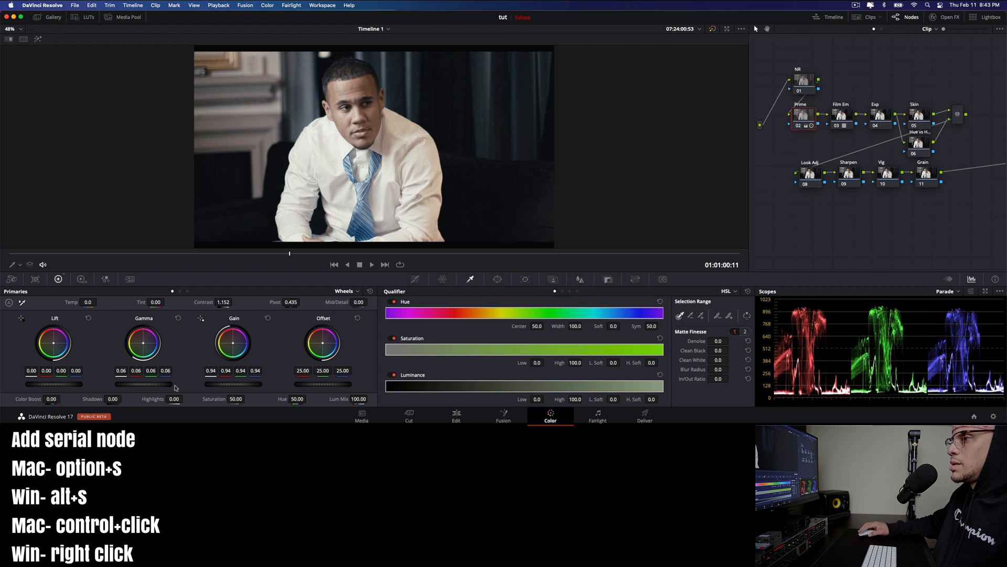
drag(233, 384, 230, 384)
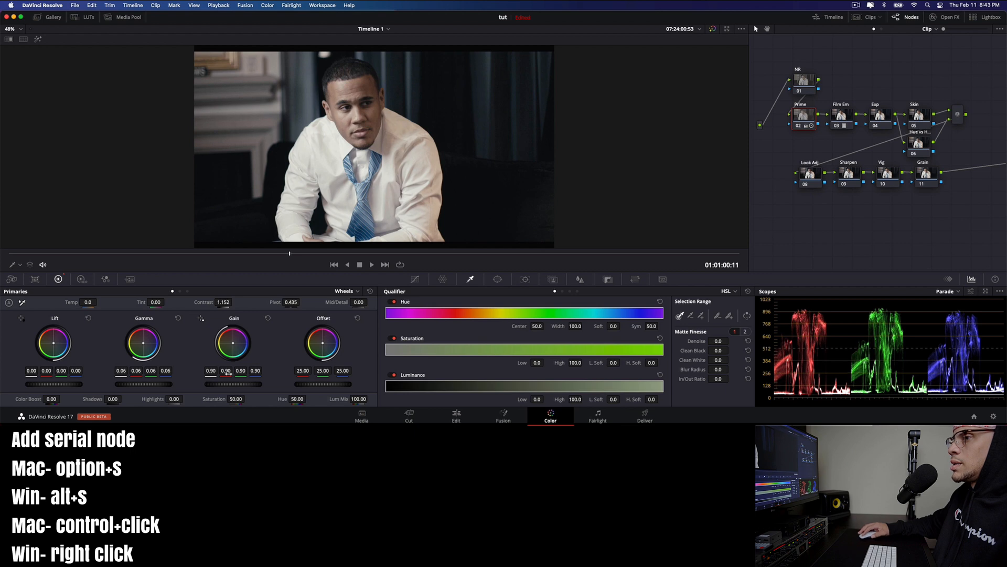
drag(142, 384, 145, 384)
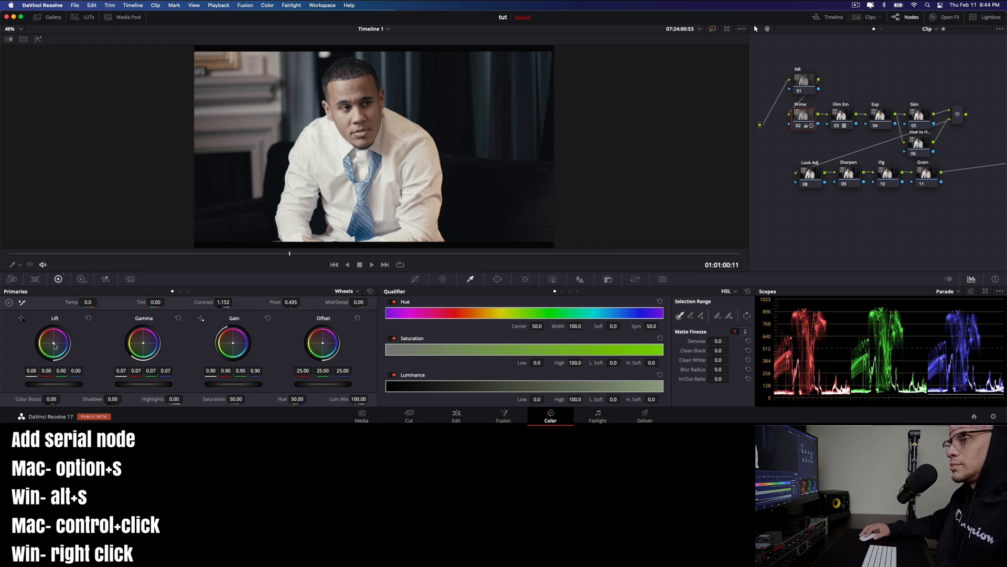
Balance the Prime node's colour with lift red and blue at -0.01, Temp at -190 and Tint at 12.50
drag(53, 344, 54, 344)
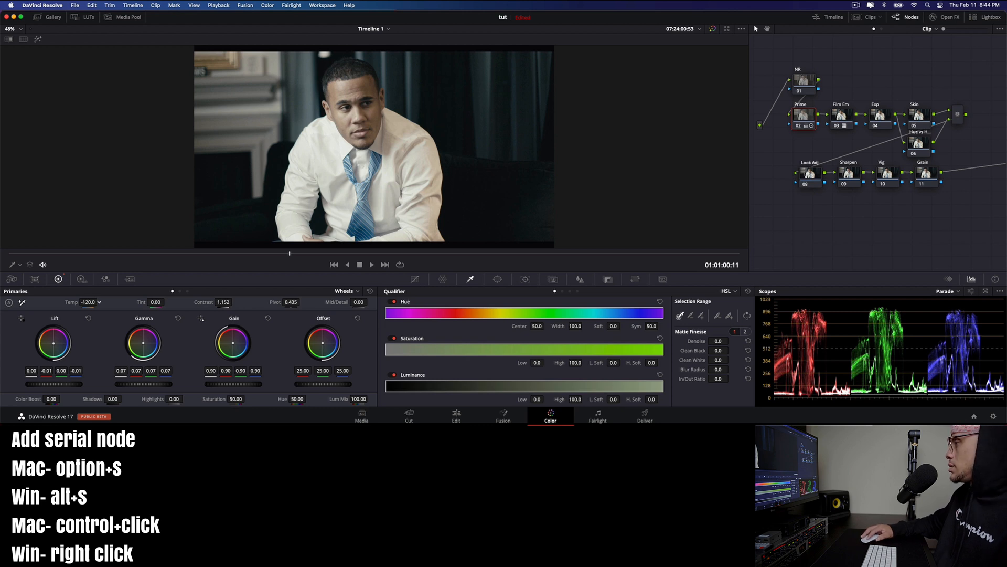
drag(87, 302, 74, 302)
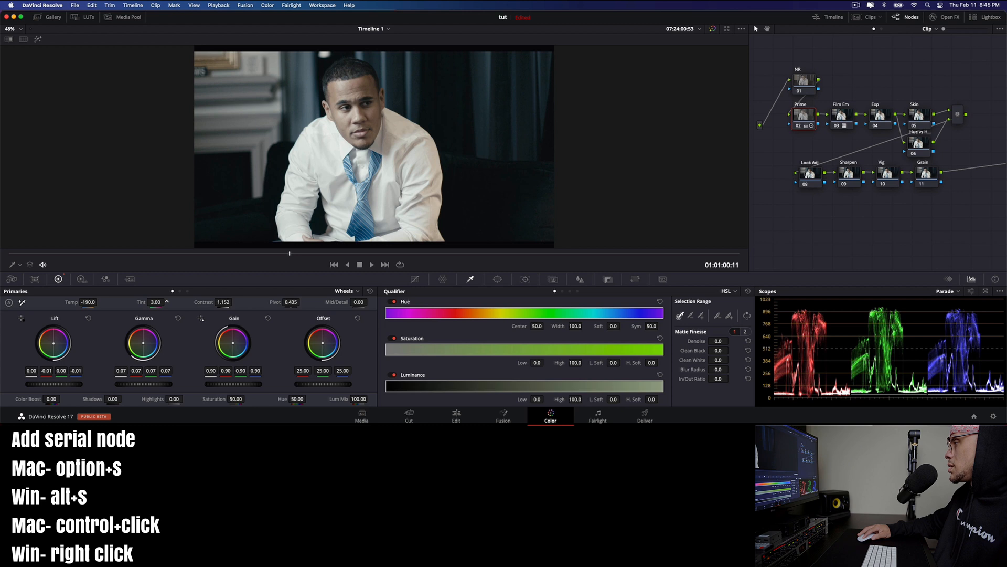
drag(159, 302, 164, 302)
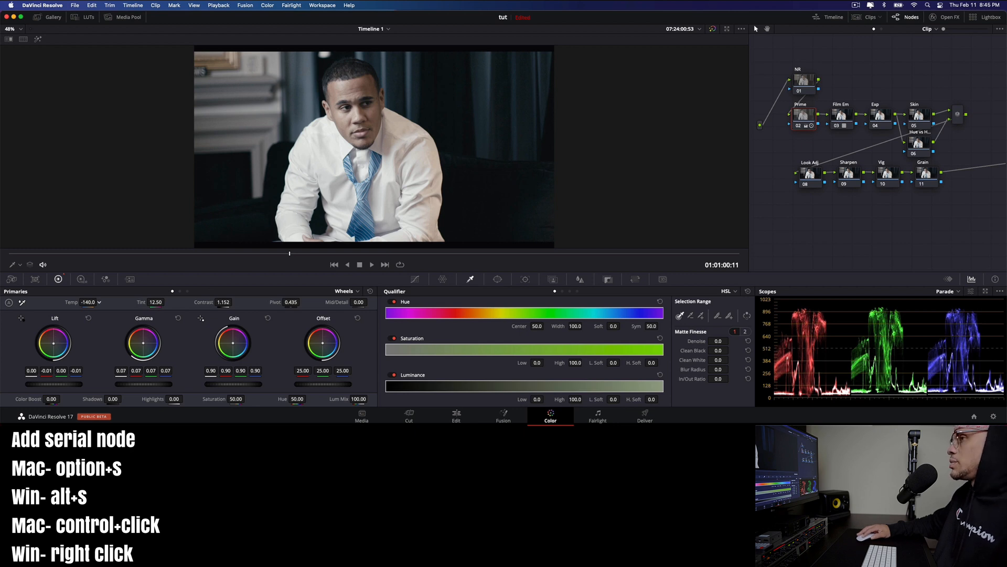
drag(88, 303, 84, 302)
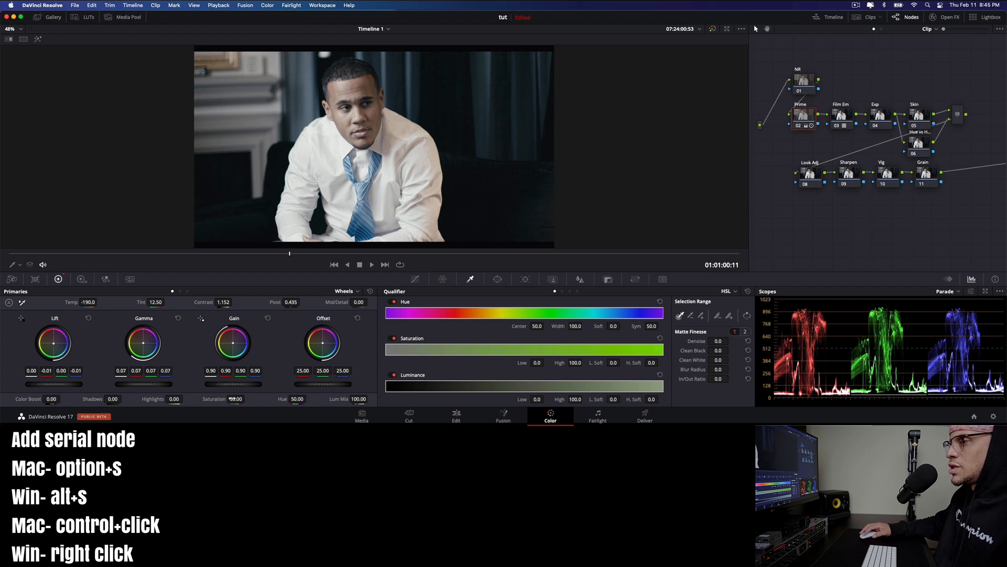
Raise the Prime node's saturation to 90, and lower the Exp node's log shadows to -0.03
drag(235, 399, 268, 398)
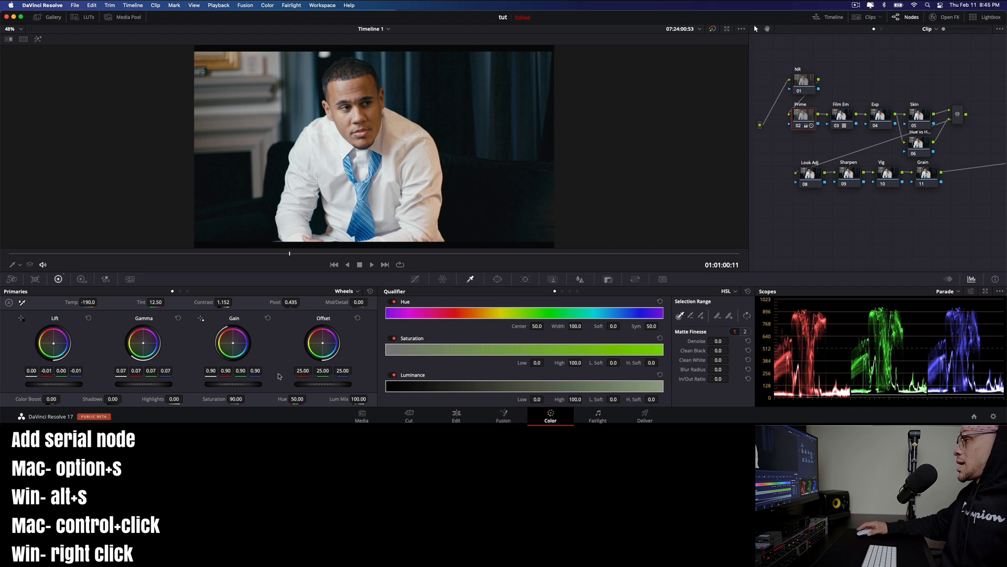
click(883, 117)
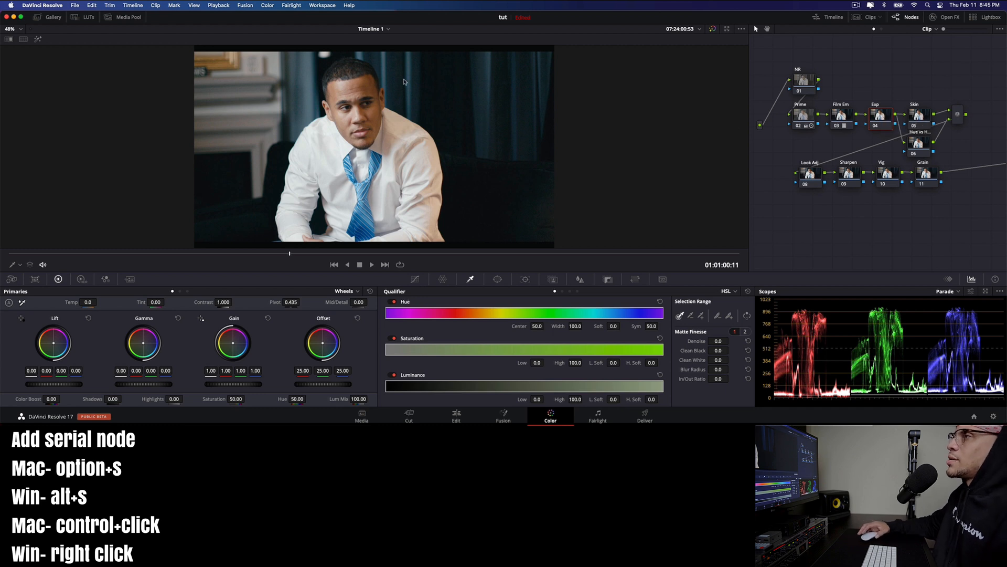
click(188, 291)
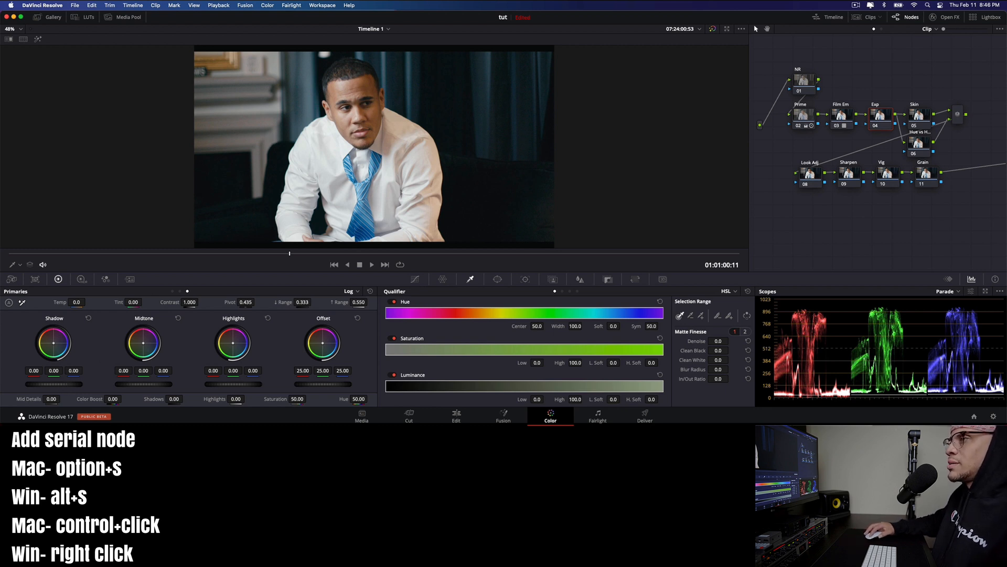
drag(54, 383, 49, 384)
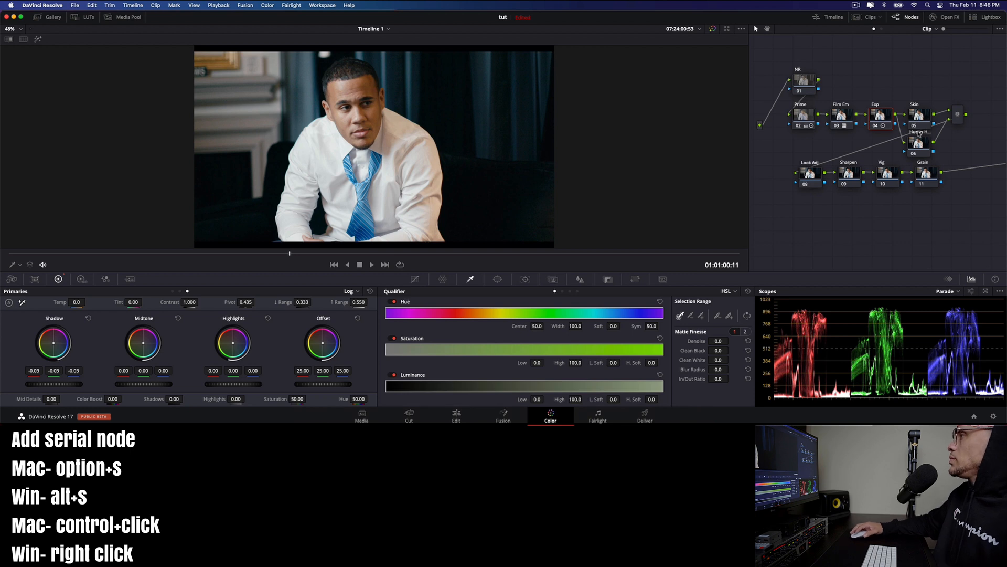
Sample the forehead skin with the Qualifier on node 06 below the Skin node, and highlight the selection in the viewer
click(923, 114)
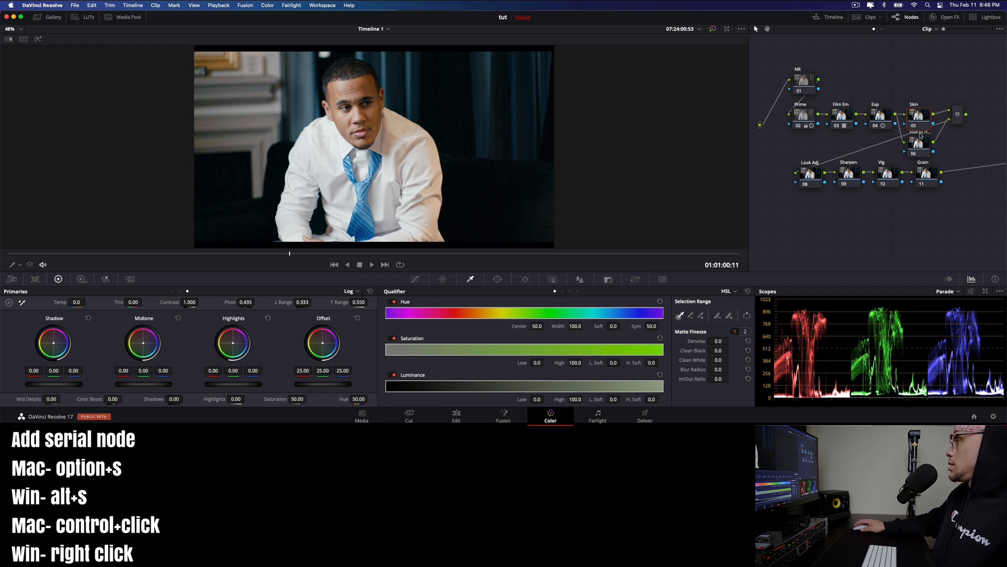
drag(918, 150, 918, 153)
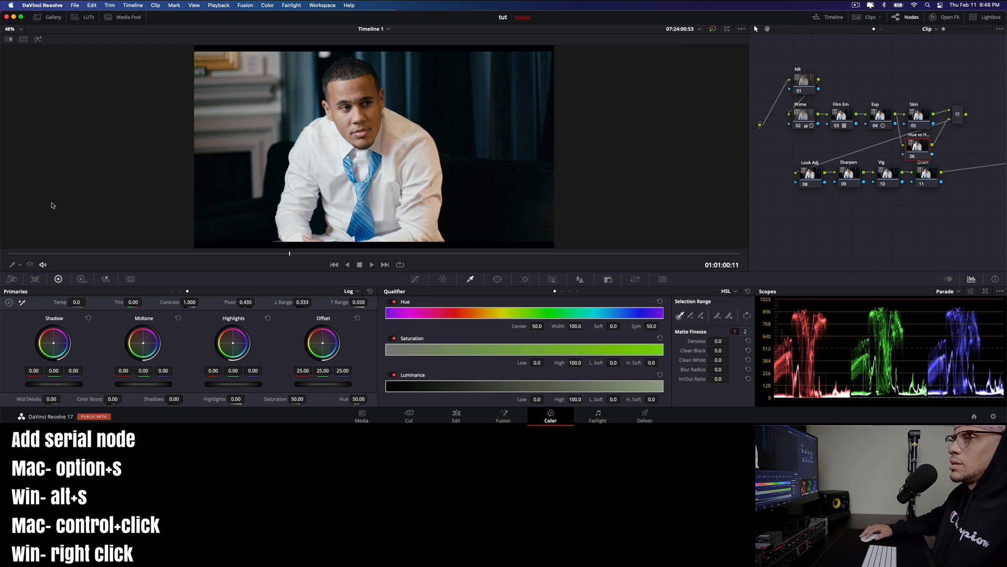
click(20, 265)
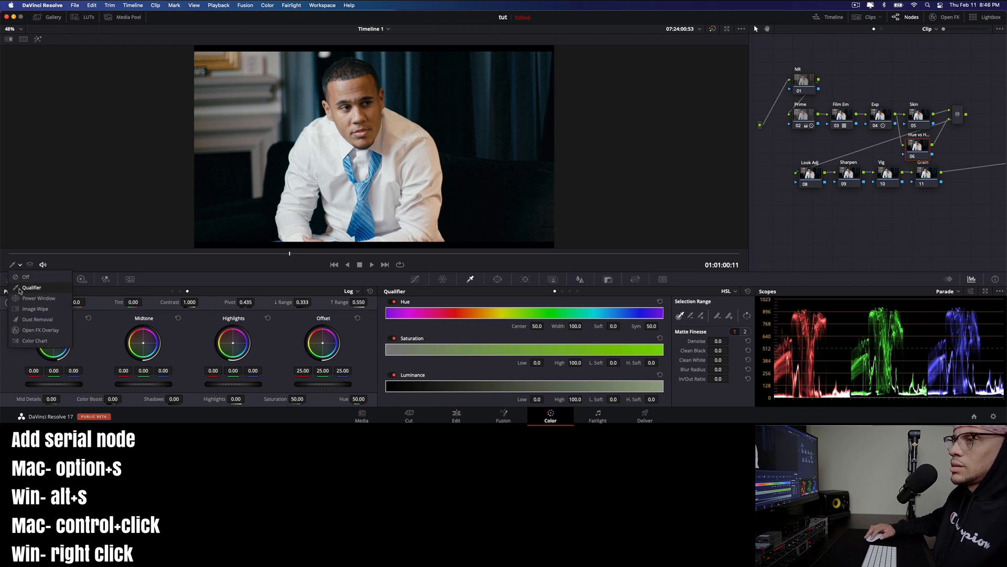
click(19, 289)
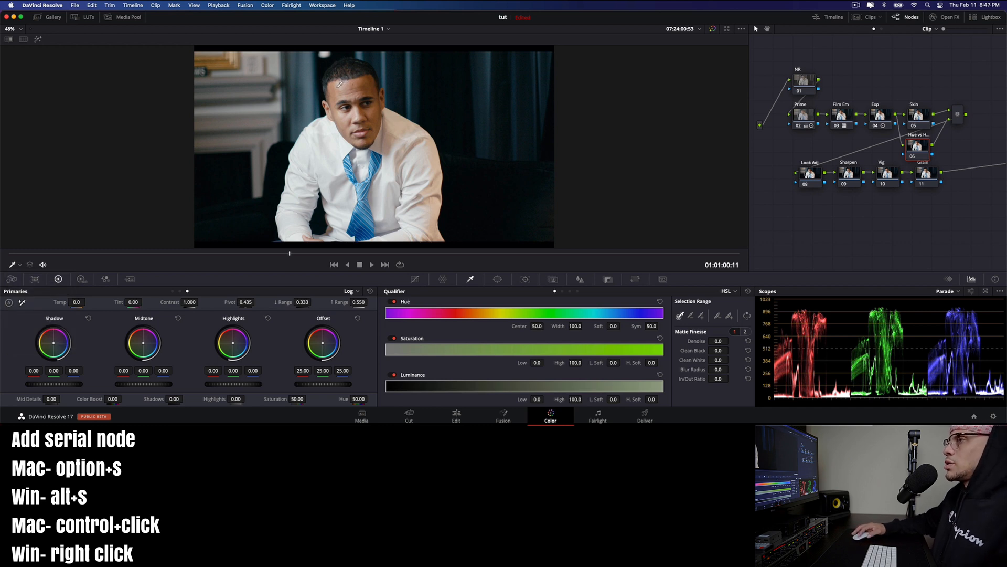
drag(341, 84, 371, 85)
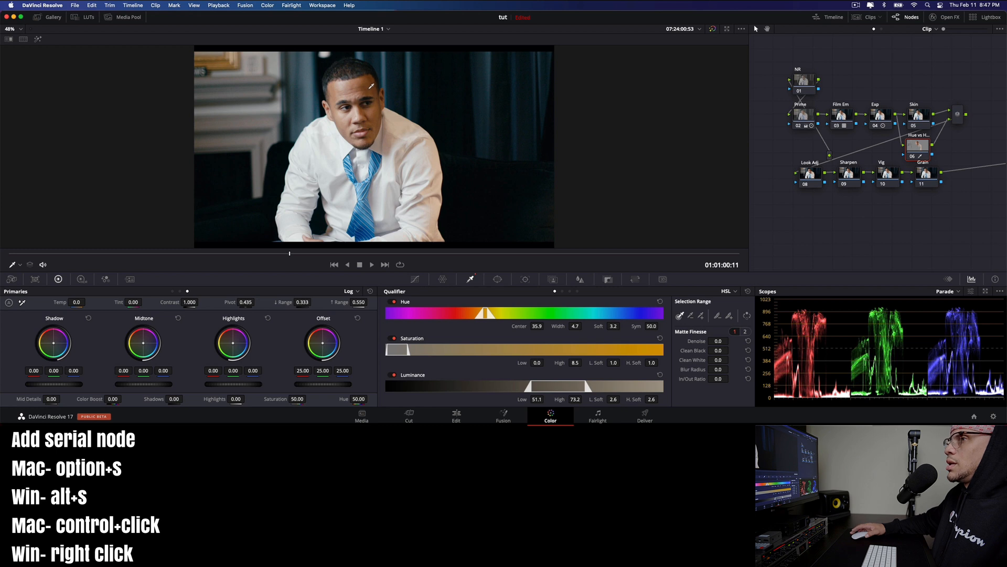
click(38, 40)
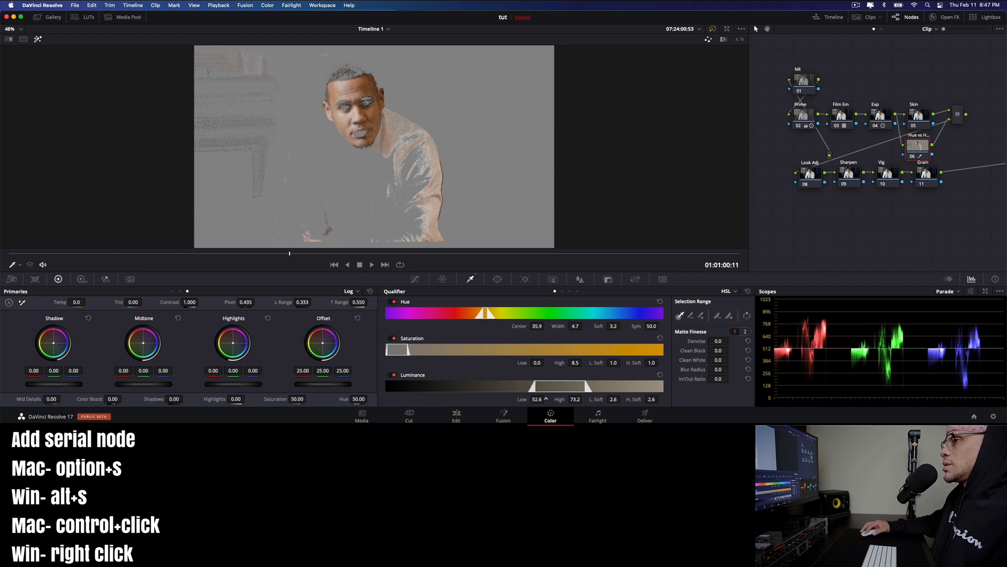
Refine node 06's skin key to luminance 53.0–69.2, Clean Black 16.1, Clean White 15.2 and Blur Radius 23.5, and turn off the highlight
drag(547, 399, 584, 399)
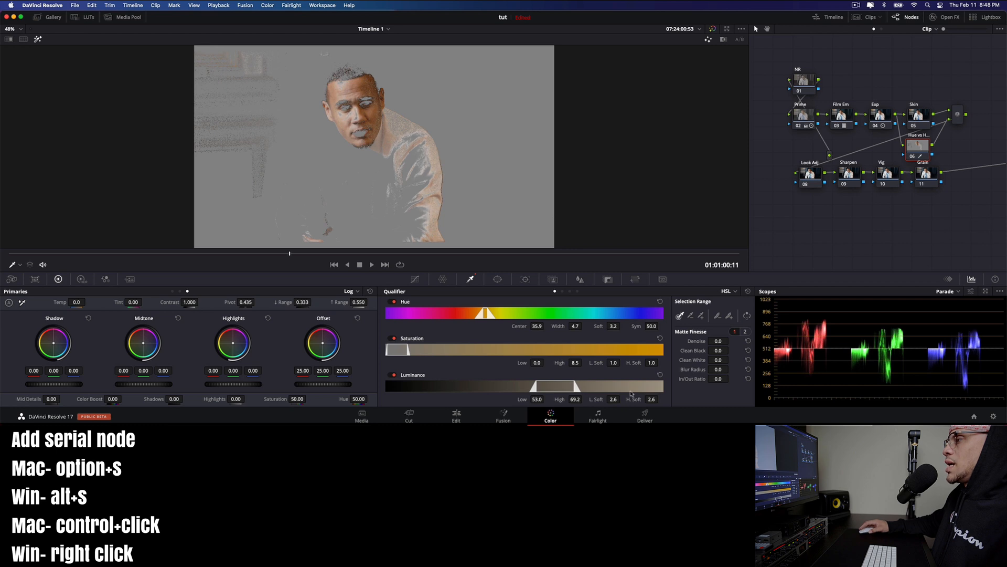
mouse_move(718, 349)
mouse_down()
mouse_move(730, 350)
mouse_move(718, 350)
mouse_move(719, 362)
mouse_move(731, 359)
mouse_up()
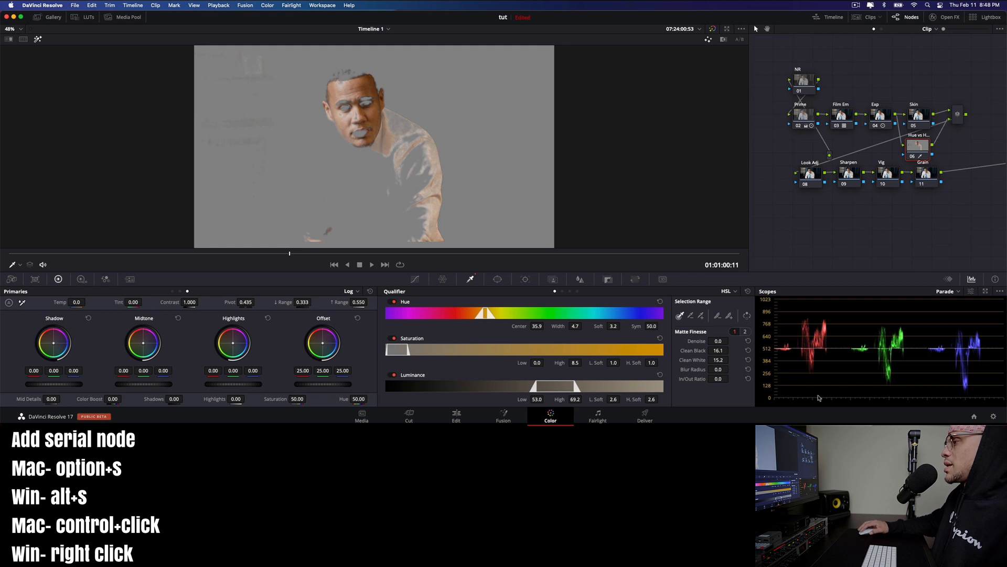
drag(718, 370, 731, 369)
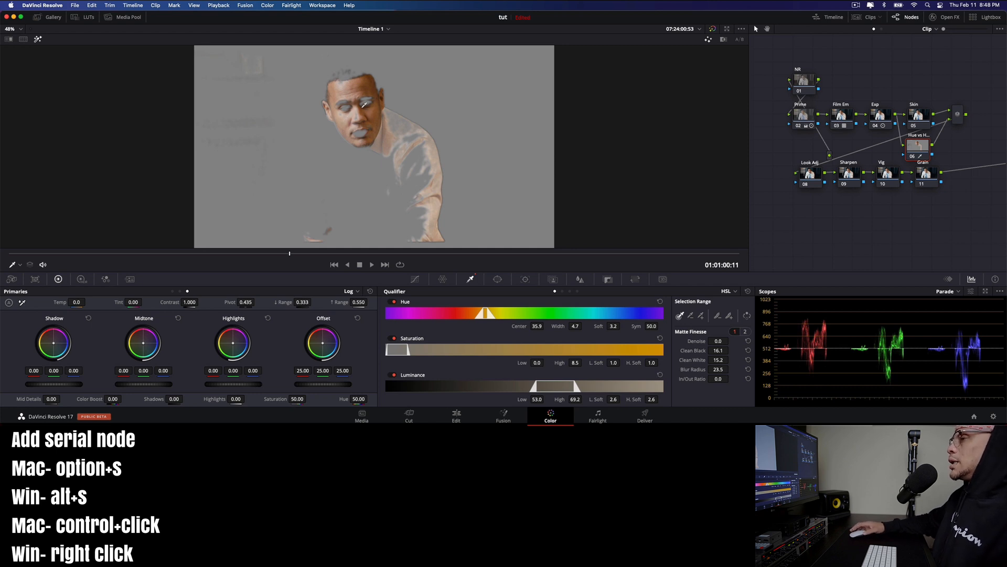
click(38, 40)
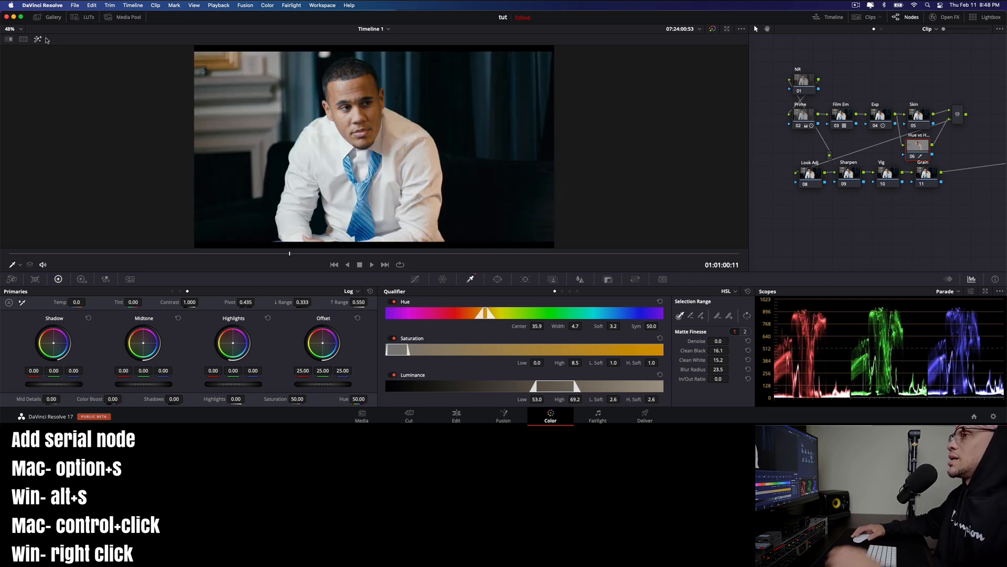
Display the Vectorscope and turn its skin tone indicator off and back on
click(959, 291)
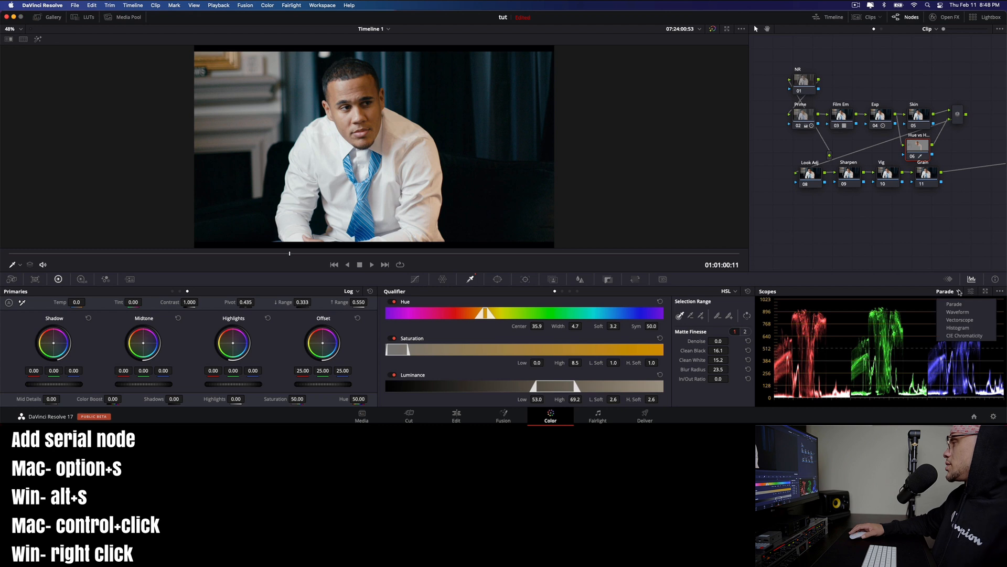
click(960, 319)
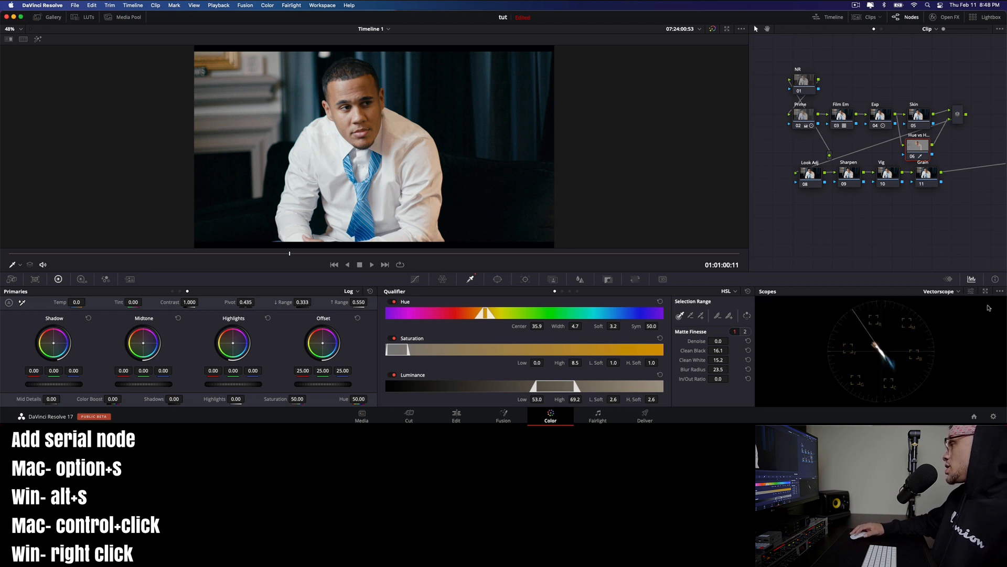
click(971, 291)
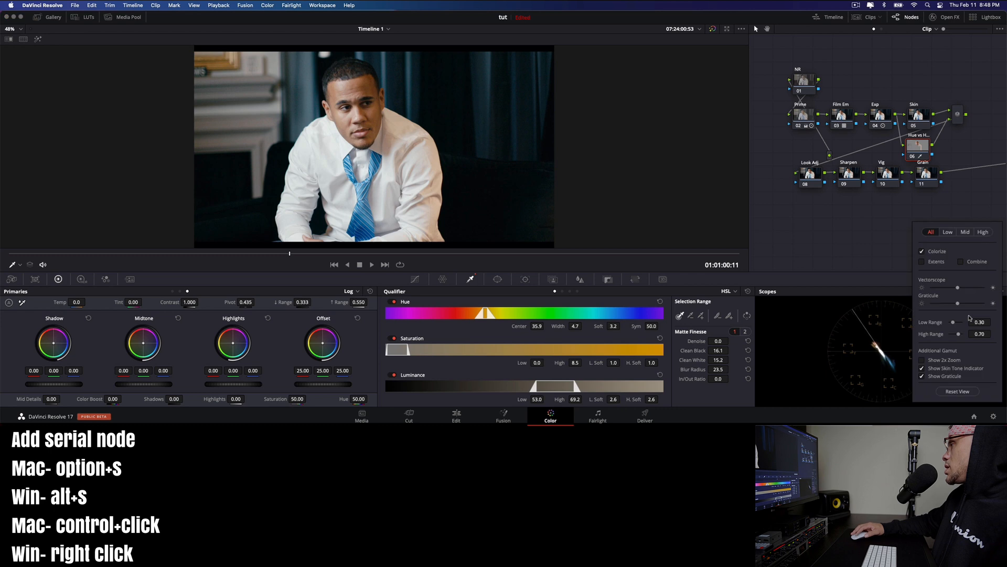
click(922, 369)
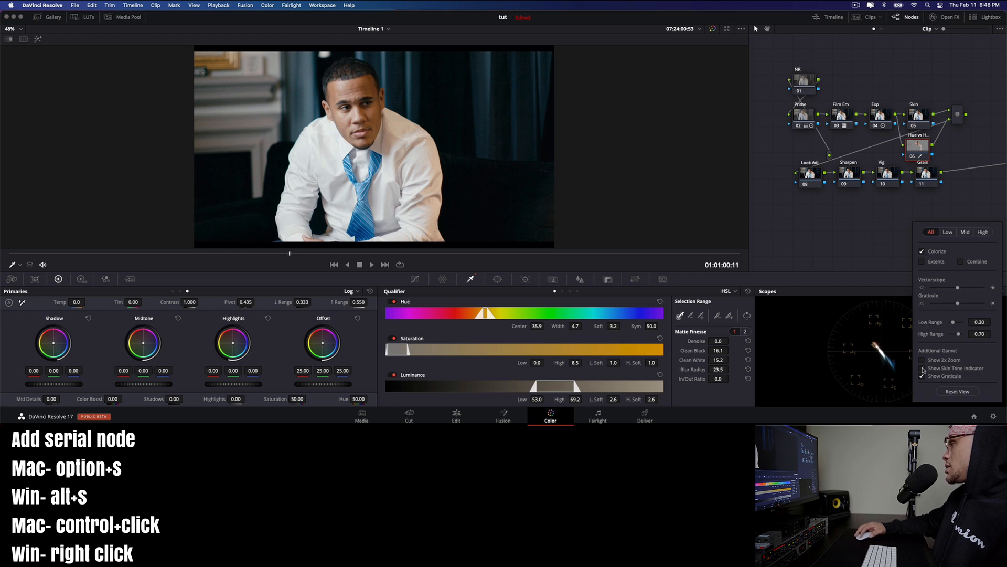
click(922, 368)
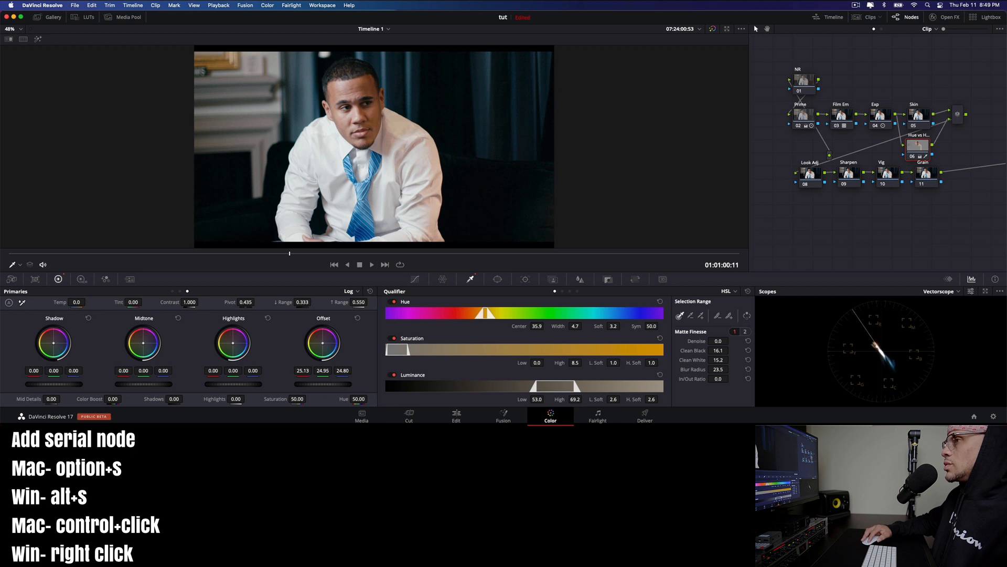
Warm the qualified skin on node 06 with offset red 25.43, green 24.86 and blue 24.80, and return the scope to Parade
drag(322, 343, 324, 343)
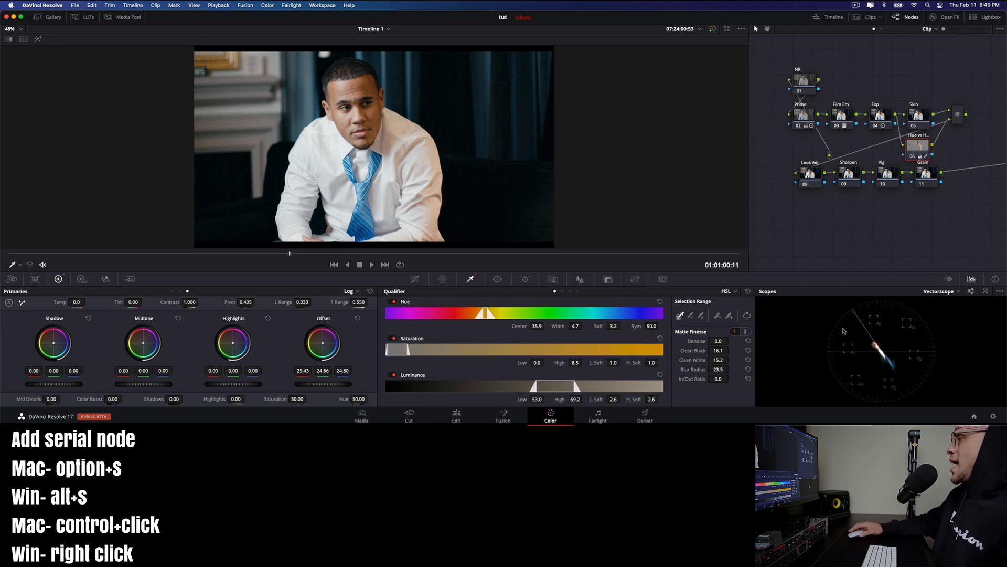
click(939, 292)
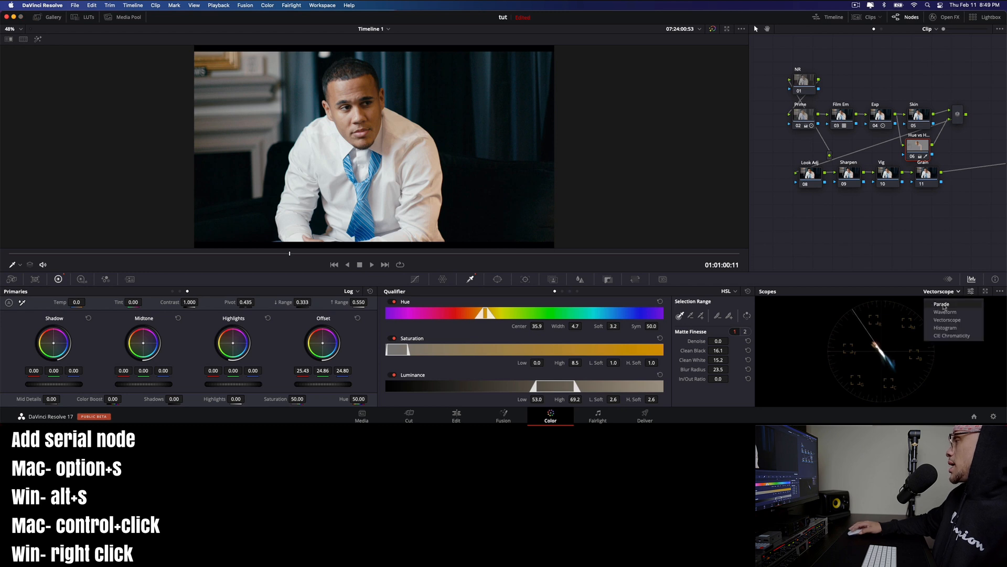
click(939, 307)
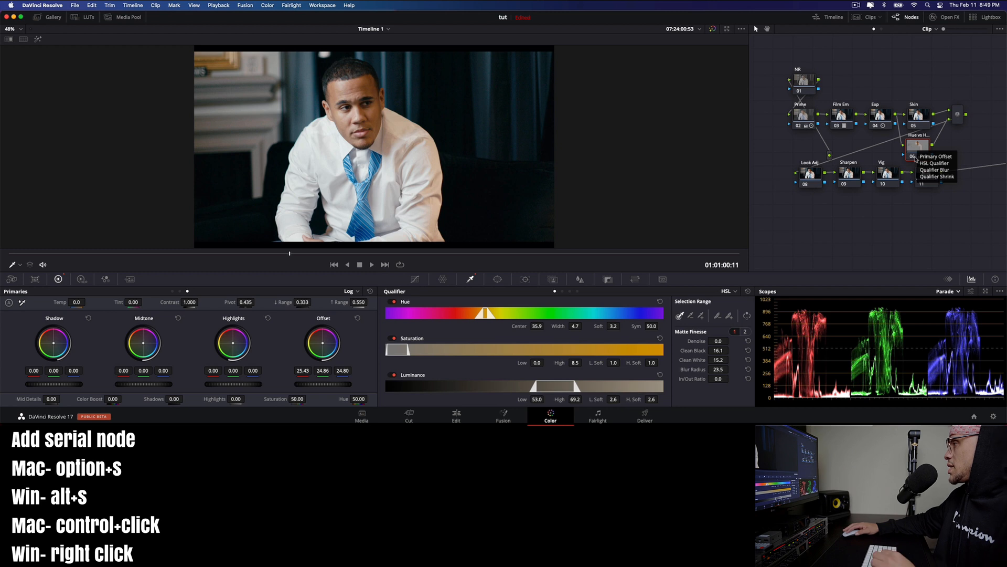
Reset the whole grade on node 06
right_click(917, 148)
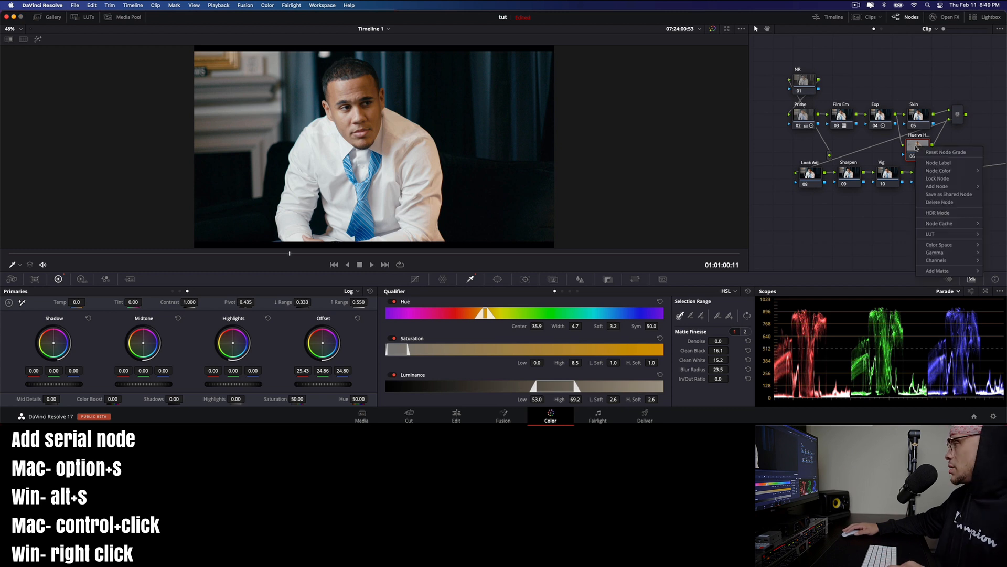
click(946, 152)
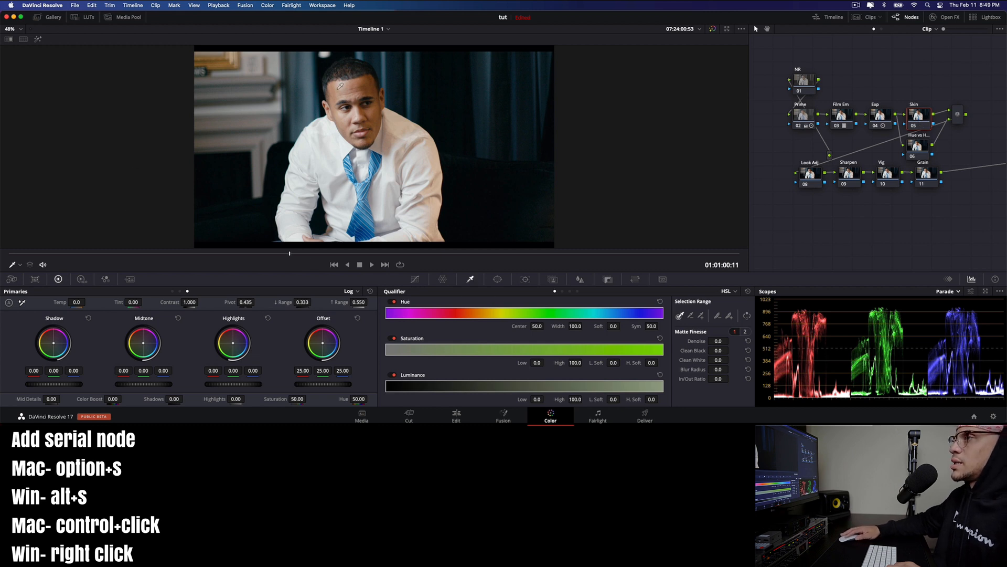
Key the forehead skin on the Skin node, with Clean Black 7.7, Clean White 10.3, Blur Radius 10.4 and luminance 50.5–69.7
drag(338, 85, 362, 85)
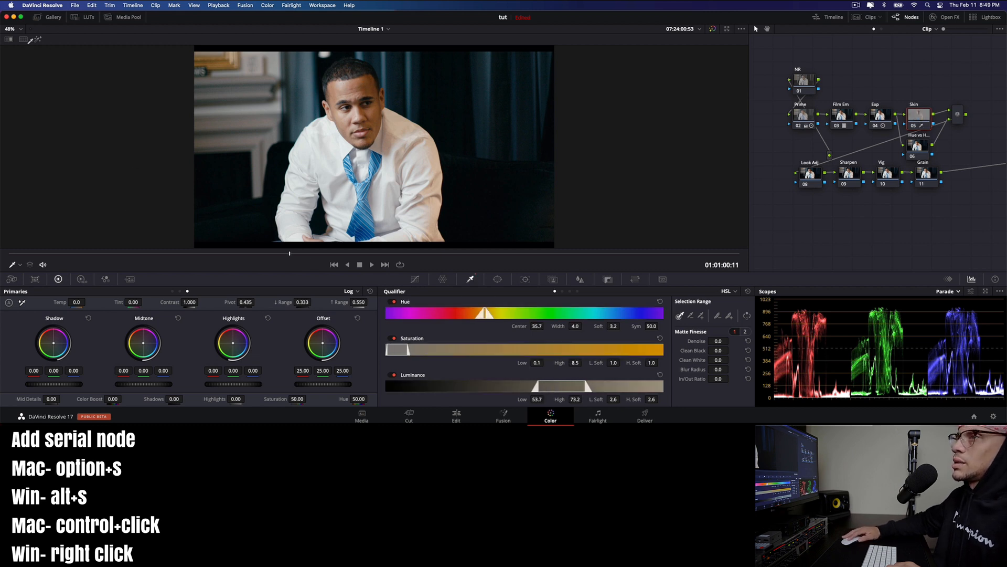
click(37, 39)
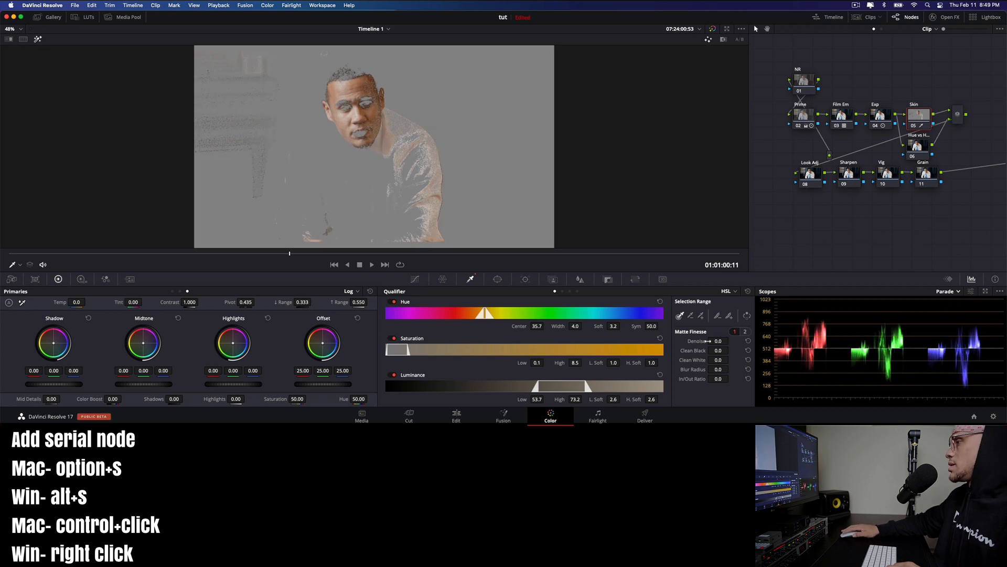
drag(718, 350, 731, 369)
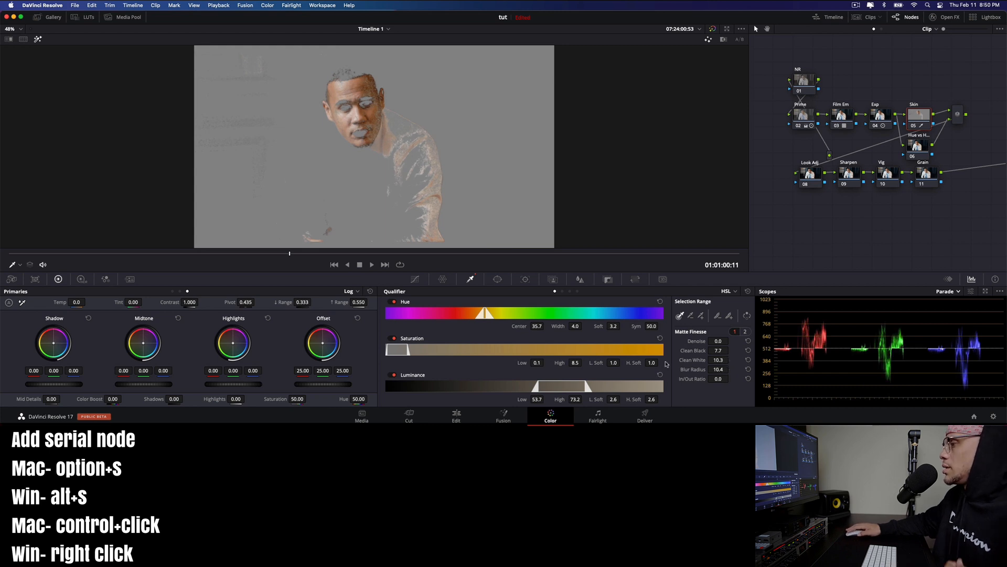
drag(577, 399, 540, 399)
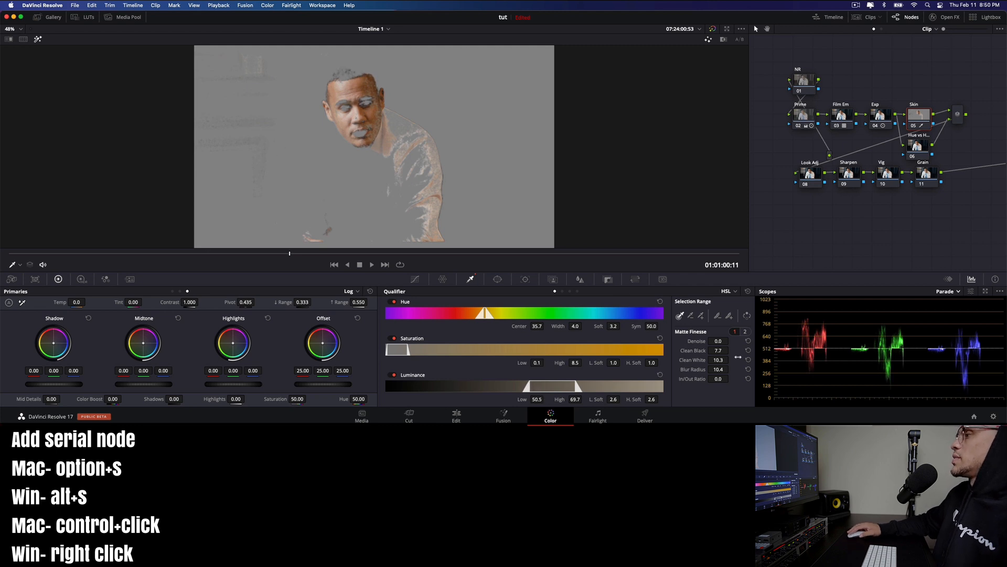
Add the lips to the Skin node's qualified selection, fit the image in the viewer and turn off the highlight
click(701, 316)
scroll(377, 133, down, 4)
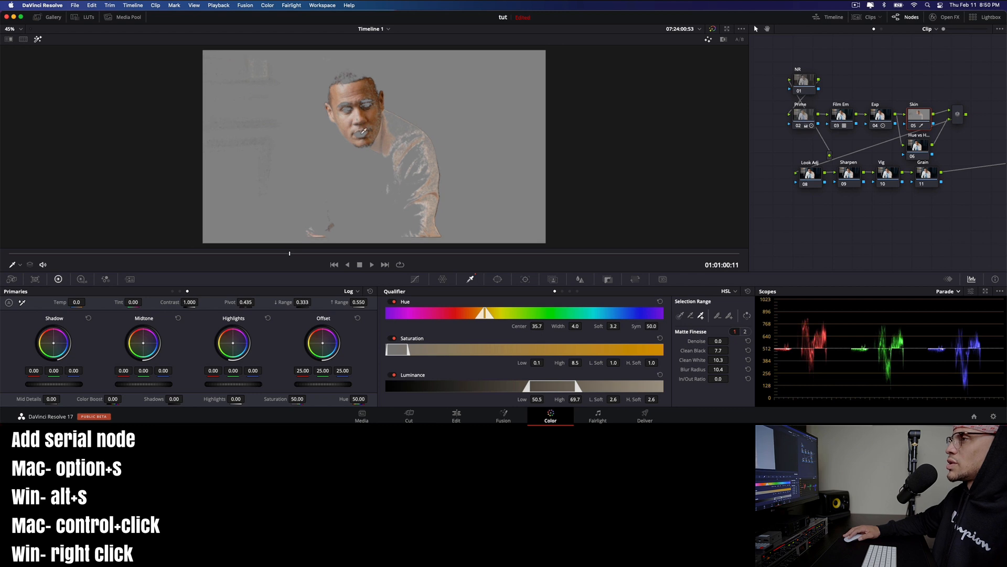
scroll(377, 133, down, 1)
scroll(377, 133, up, 4)
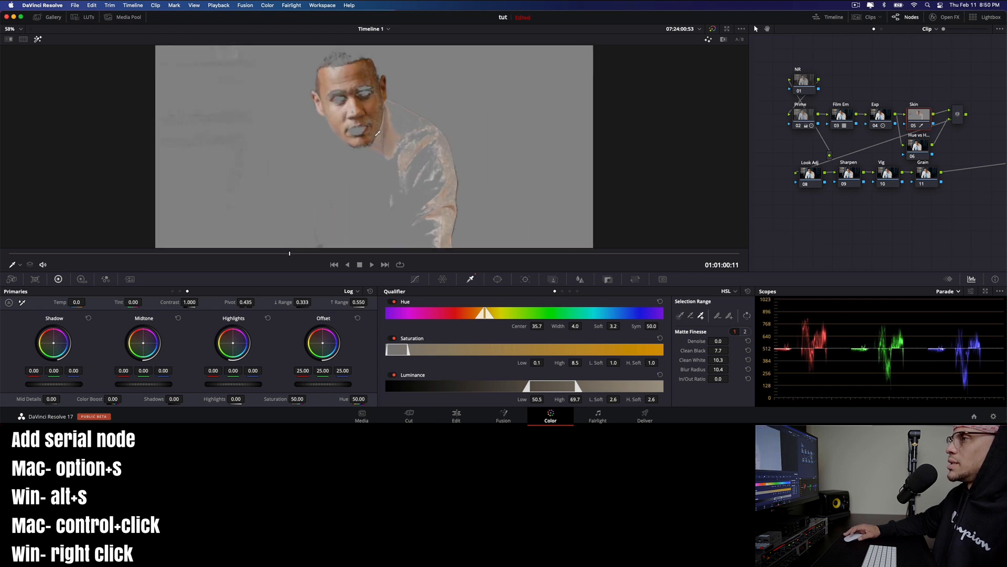
scroll(377, 133, down, 2)
scroll(377, 134, up, 2)
scroll(377, 133, up, 2)
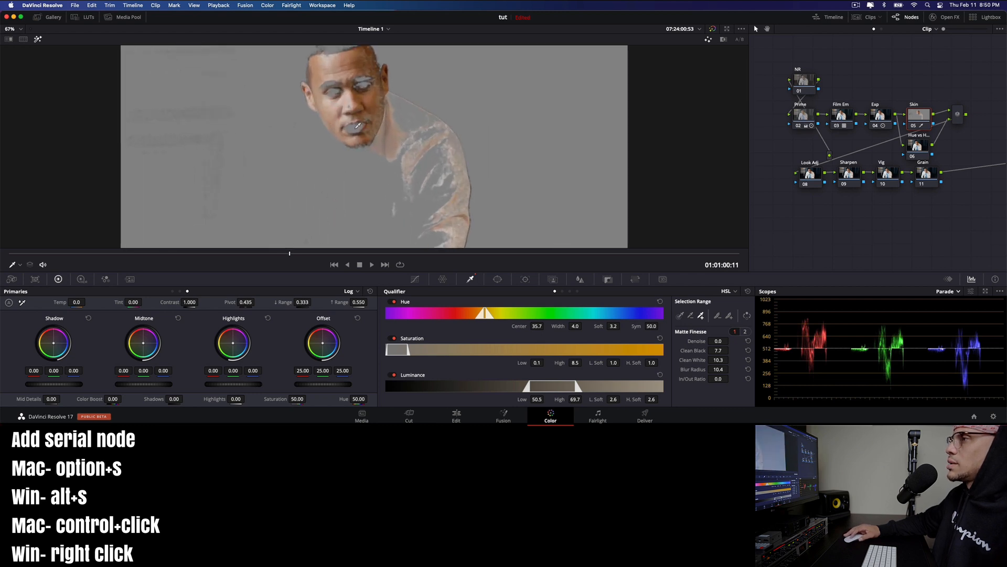
click(358, 125)
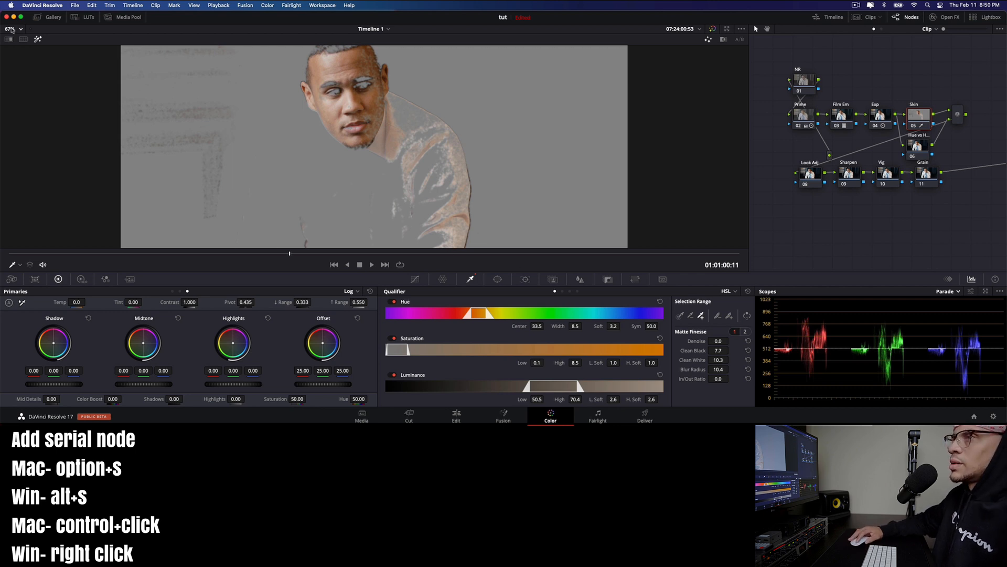
click(18, 30)
click(10, 39)
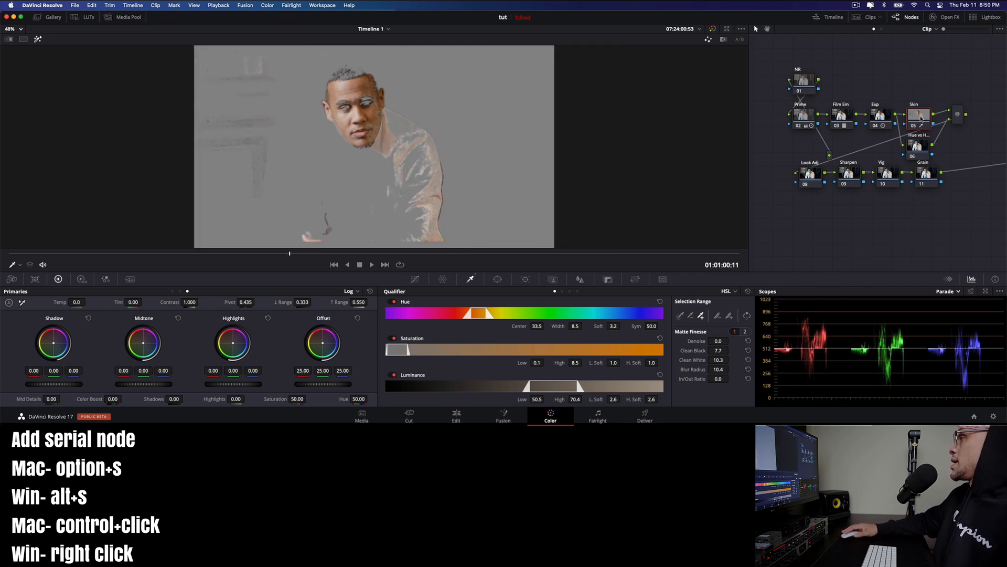
click(38, 38)
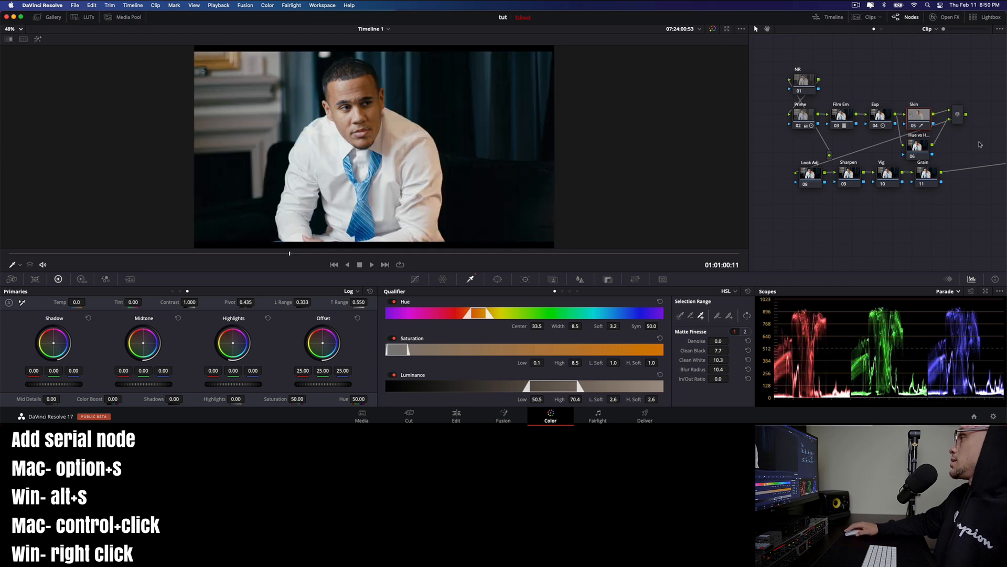
Add blue control points to the Hue Vs Hue curve on node 06, try a hue rotation of 92.00 and return it to about 0.80
click(918, 143)
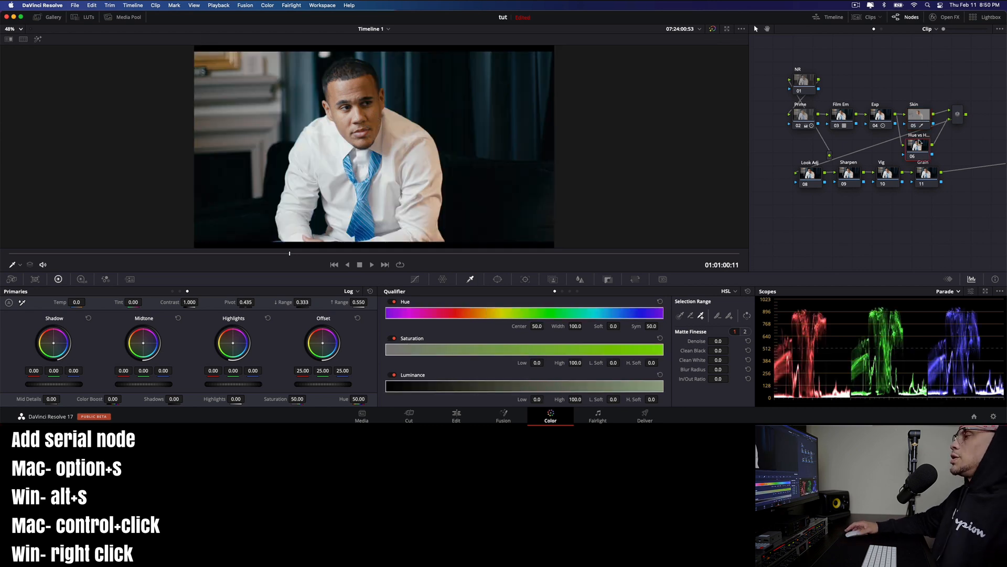
click(415, 279)
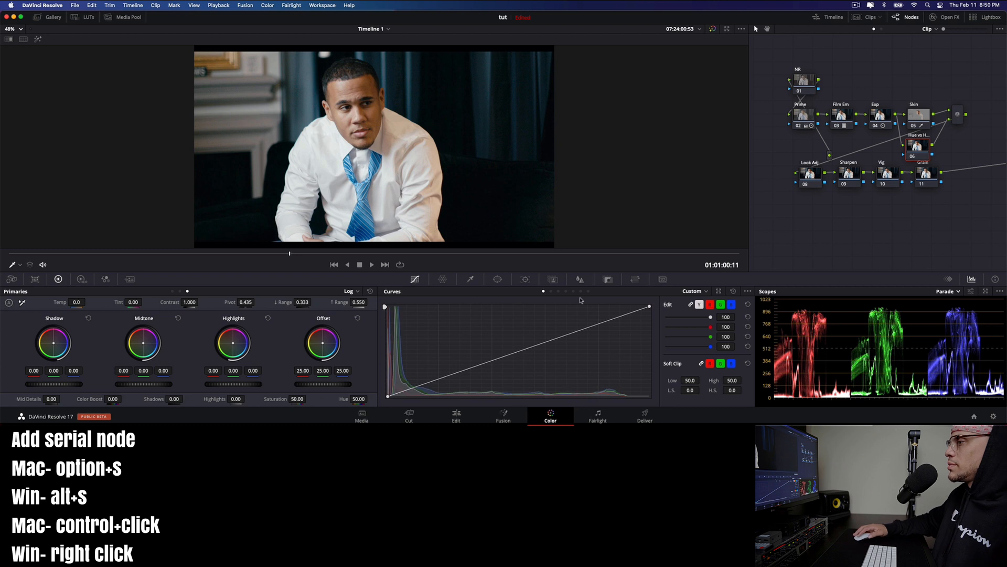
click(551, 291)
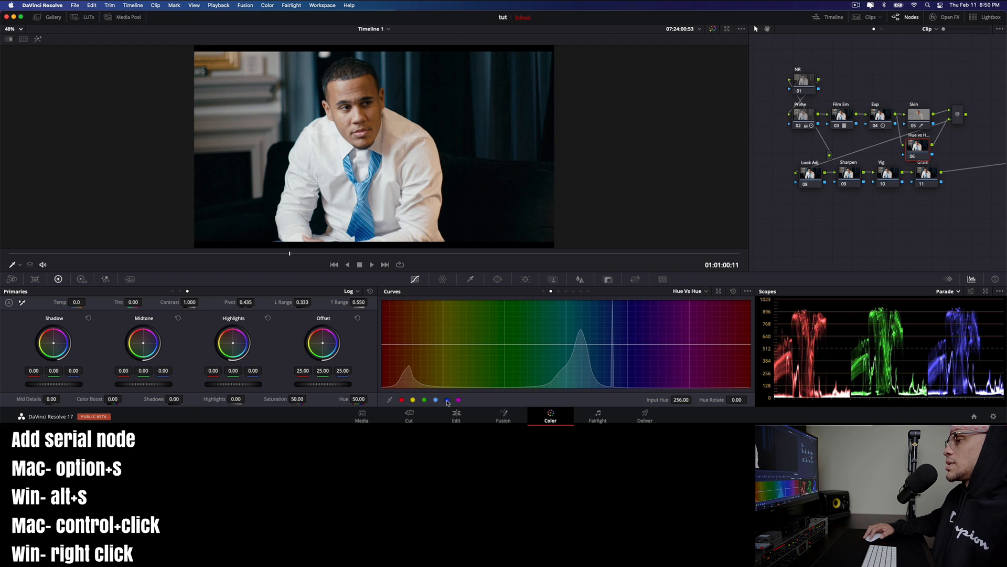
click(447, 400)
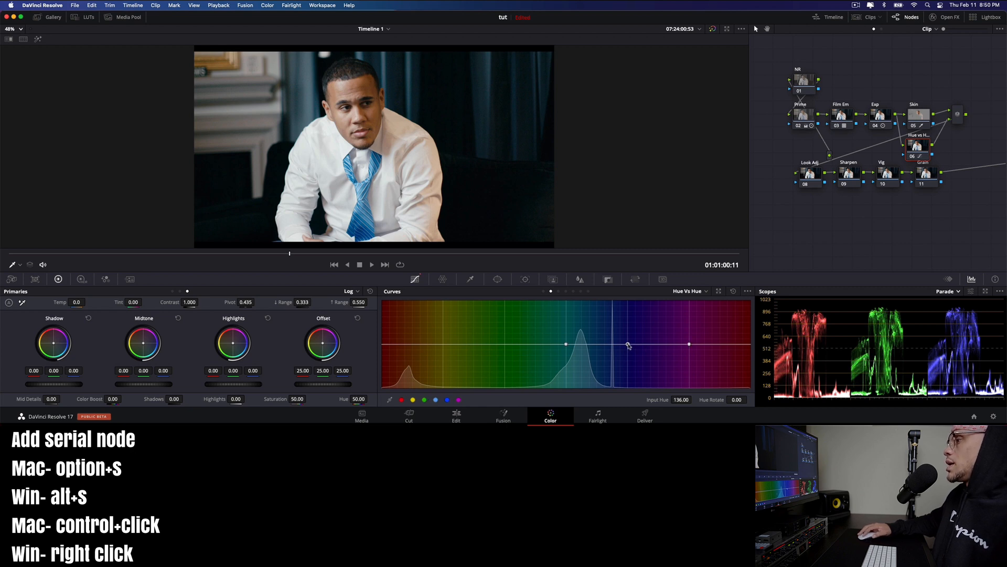
drag(628, 346, 625, 322)
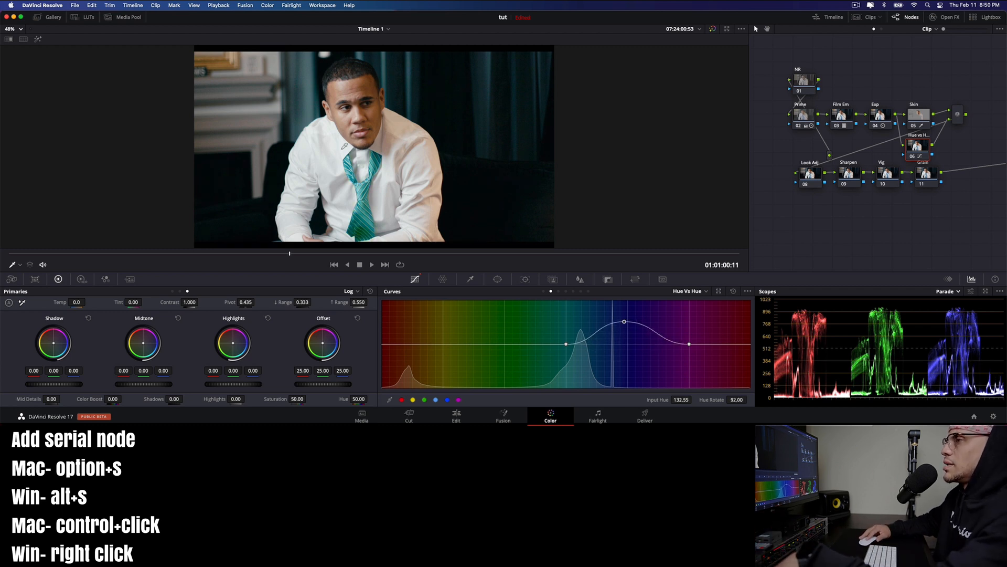
drag(624, 322, 629, 346)
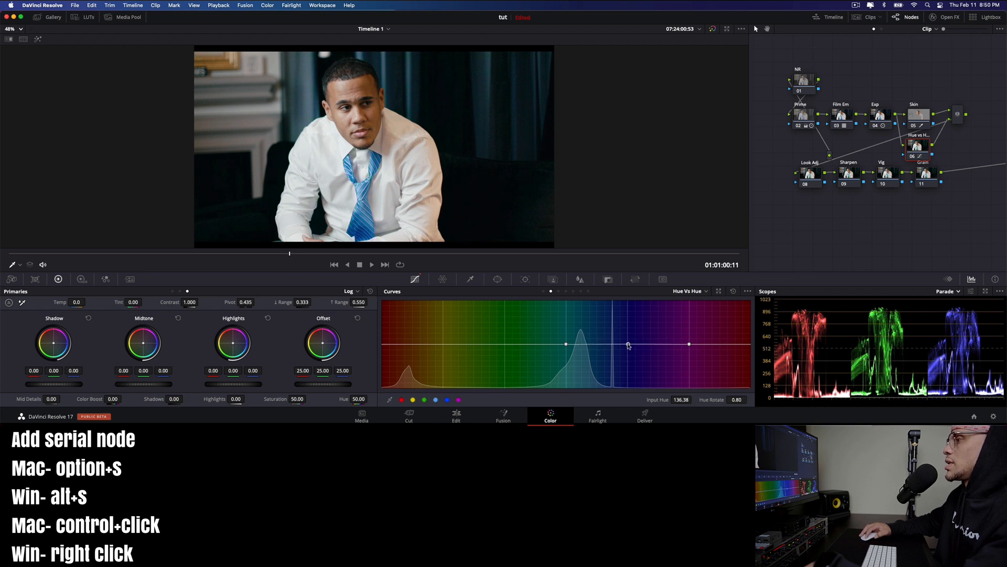
Add cyan control points to the Hue Vs Hue curve and set the cyan point's hue rotation to about 10.40
click(436, 400)
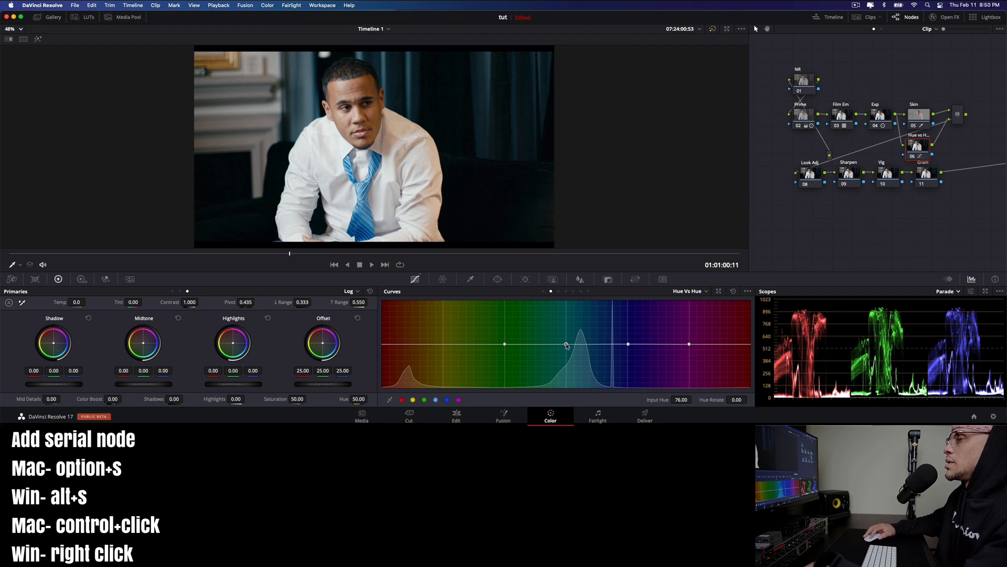
drag(567, 345, 566, 346)
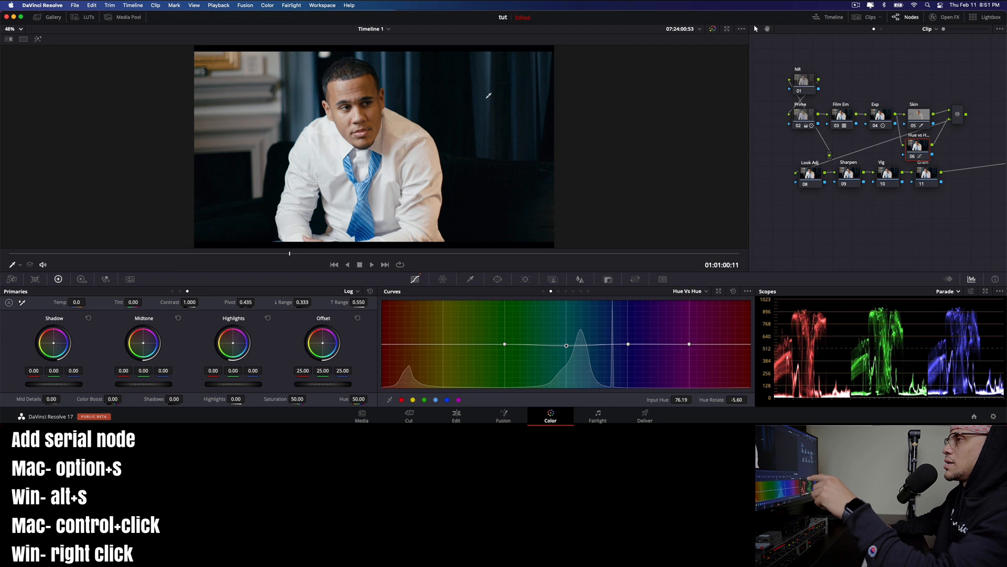
drag(566, 346, 566, 343)
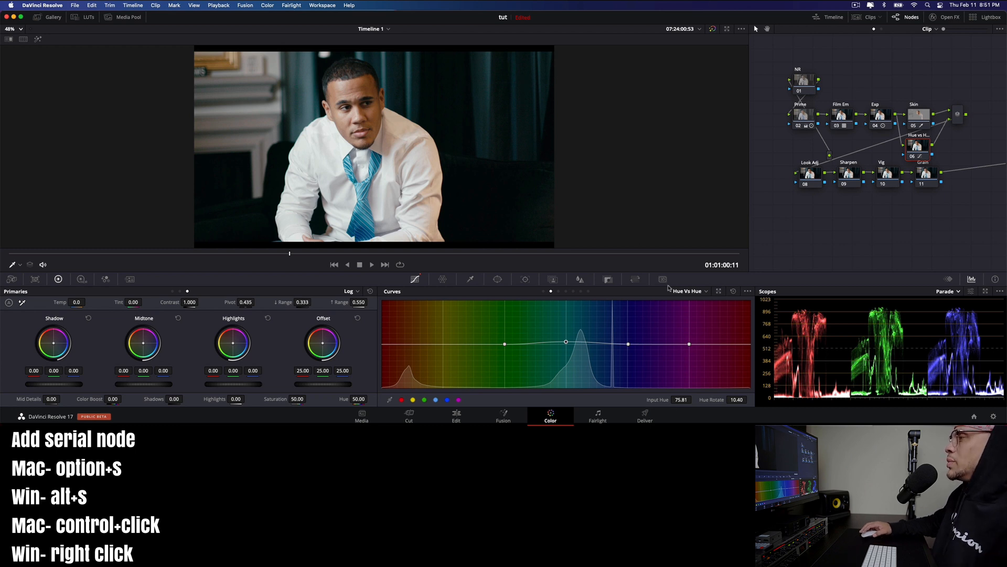
Try green, cyan-blue and warm tints on the Look Adj node with the Offset wheel, returning its channels to 25.00
click(808, 175)
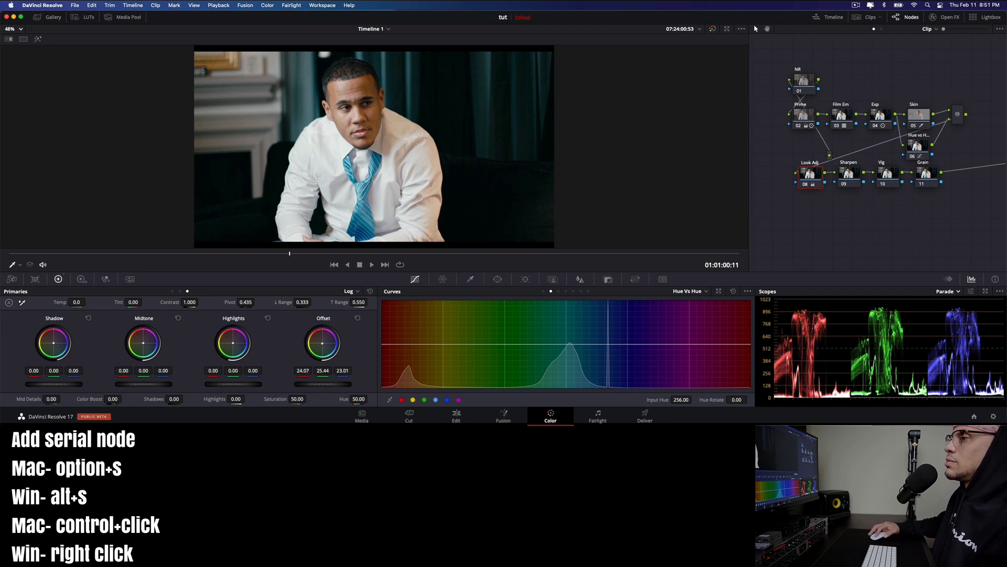
drag(323, 343, 321, 343)
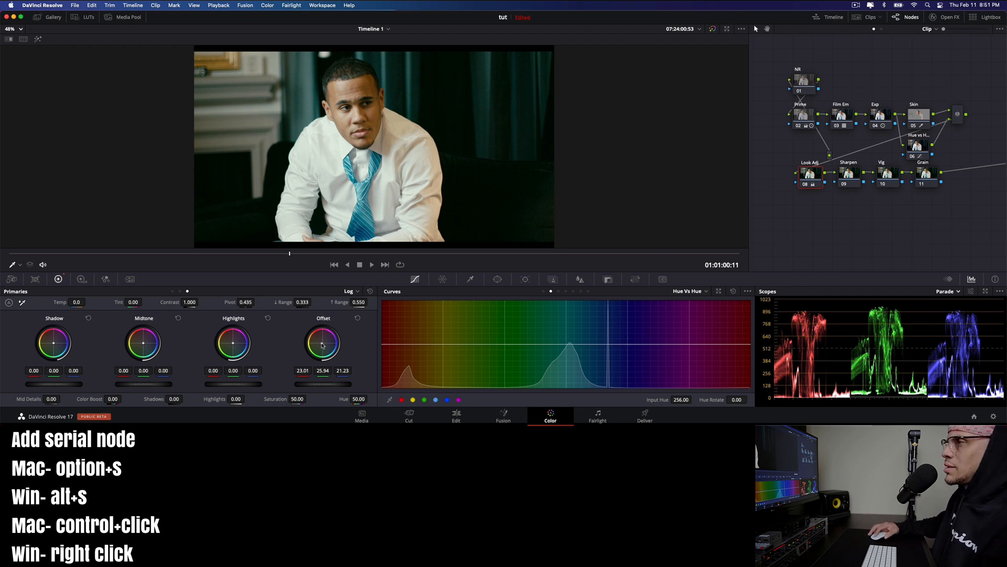
drag(323, 344, 328, 346)
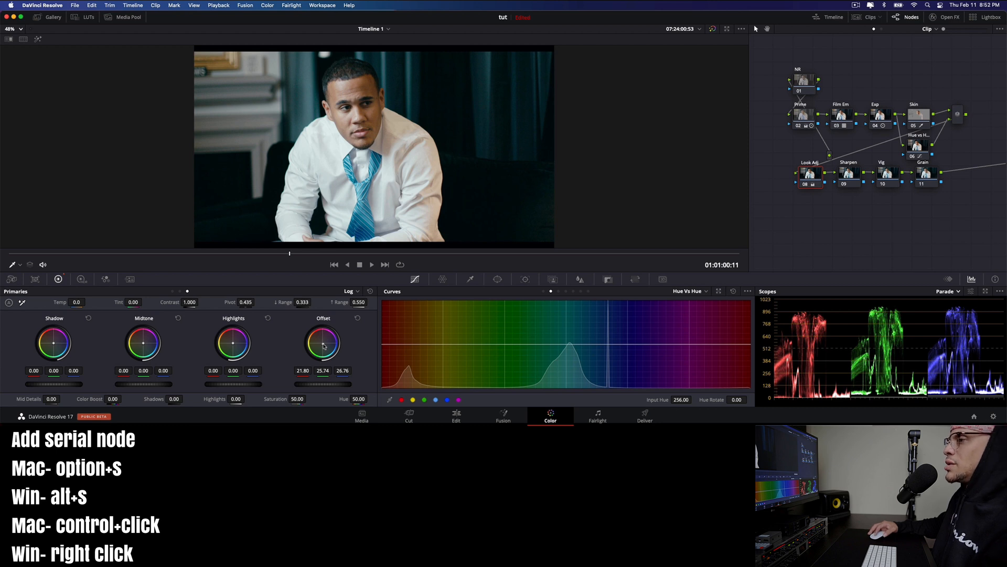
drag(323, 343, 321, 343)
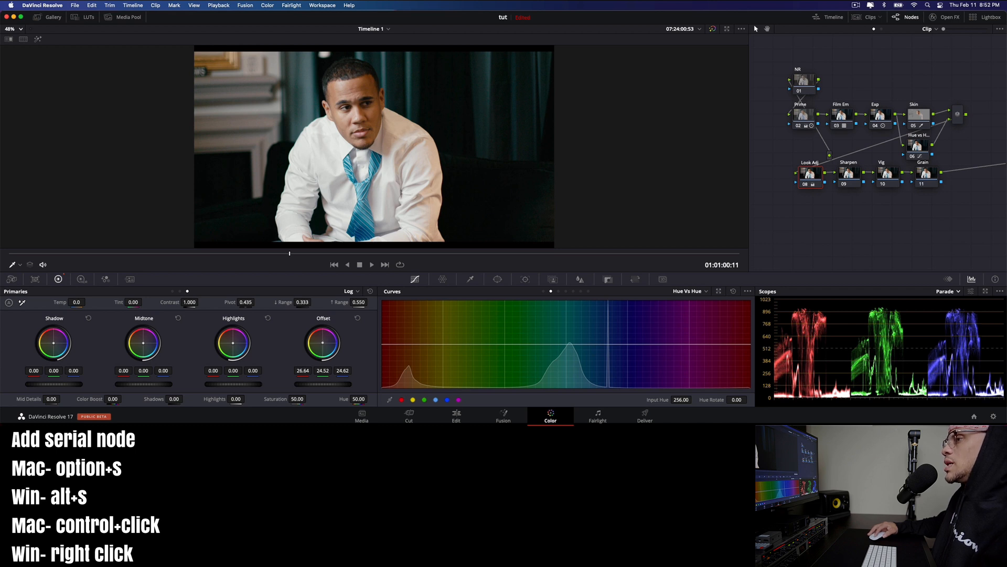
drag(322, 342, 323, 342)
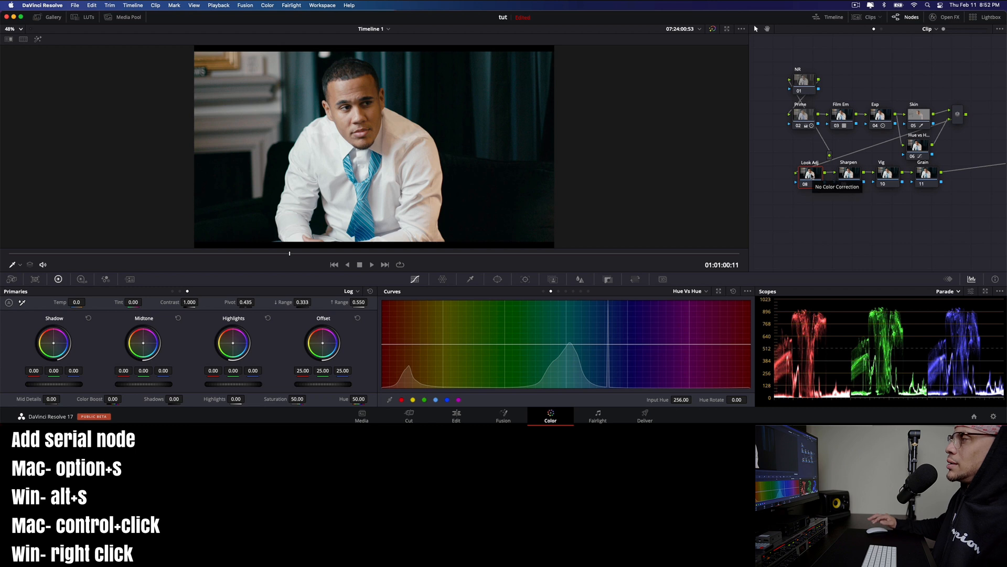
Move the Look Adj, Sharpen, Vig and Grain nodes together as a row slightly further down in the node graph
click(805, 186)
click(805, 187)
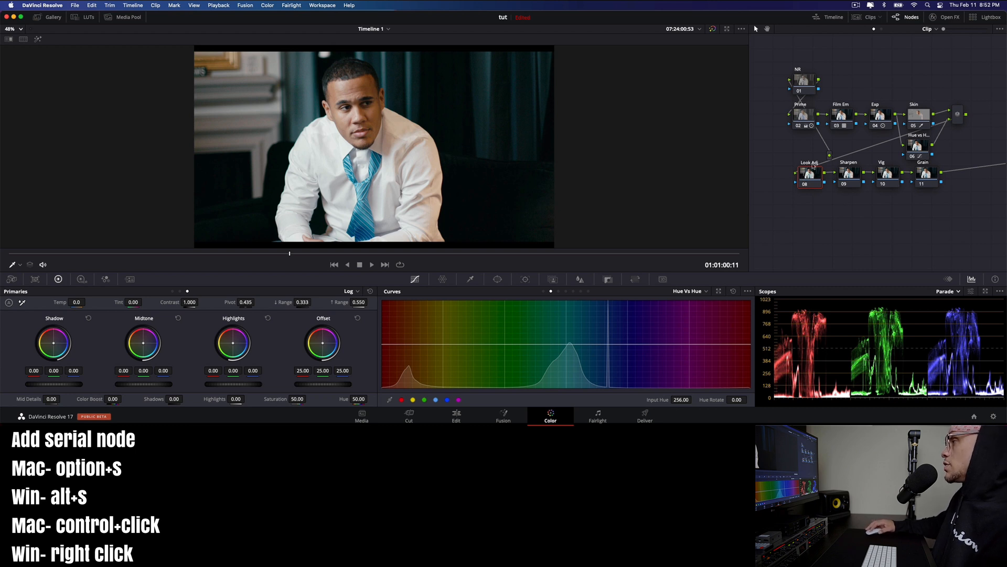
drag(788, 202, 949, 180)
drag(804, 185, 805, 210)
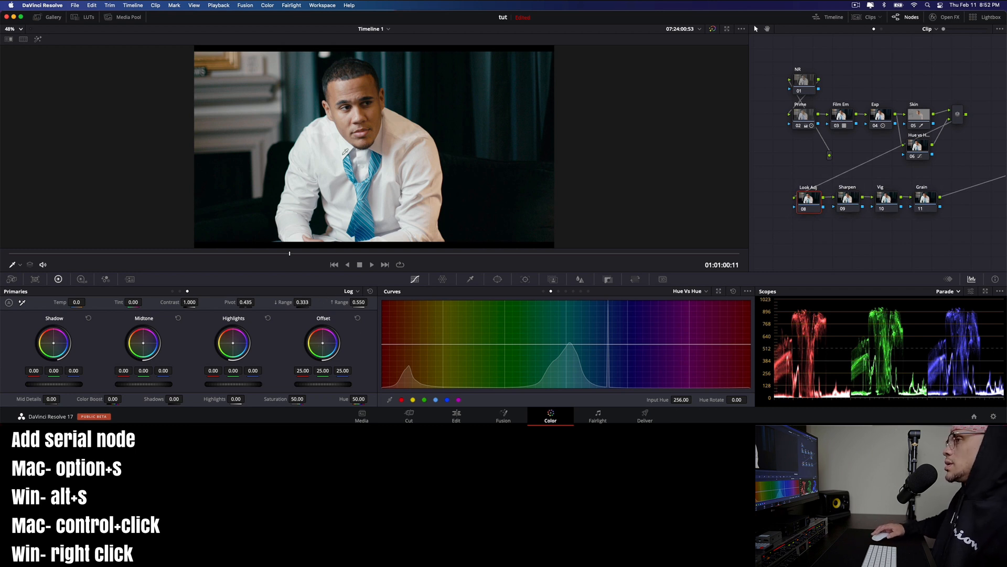
Sharpen the image on the Sharpen node by lowering the linked blur radius to 0.47
click(849, 199)
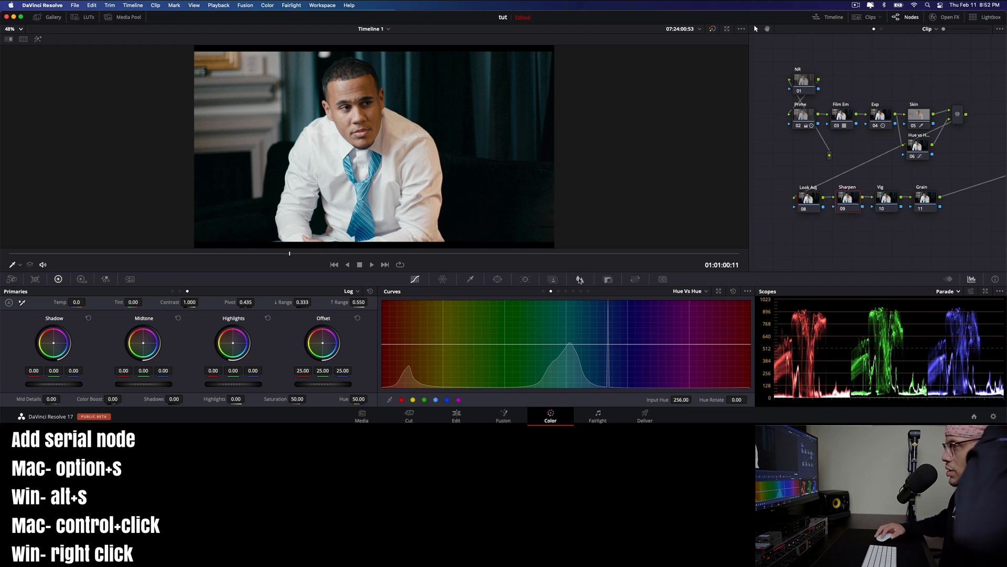
click(580, 279)
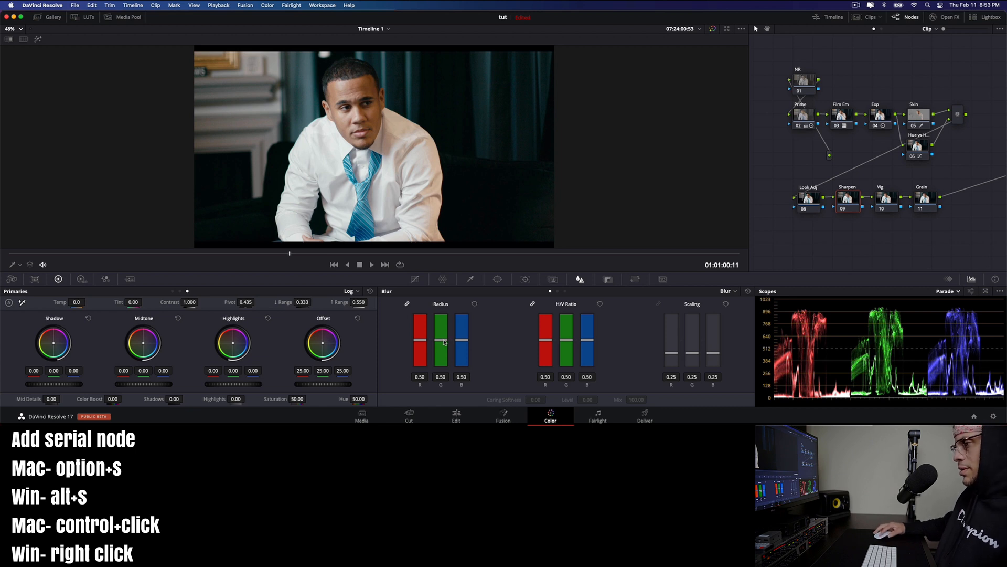
drag(444, 342, 444, 344)
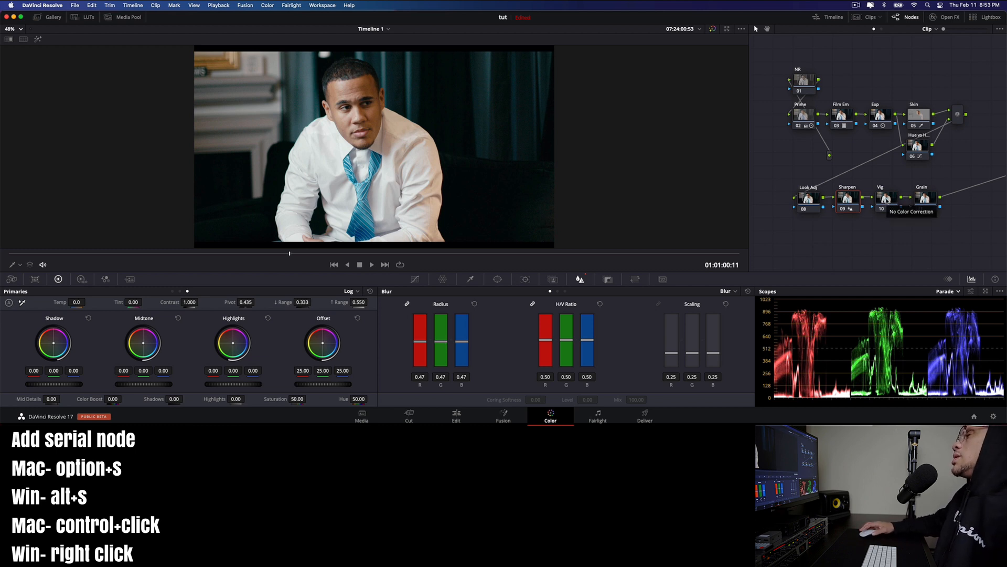
Add a circular window to the Vig node around the seated man, with size 42.46, pan 48.37 and tilt 49.96
click(886, 198)
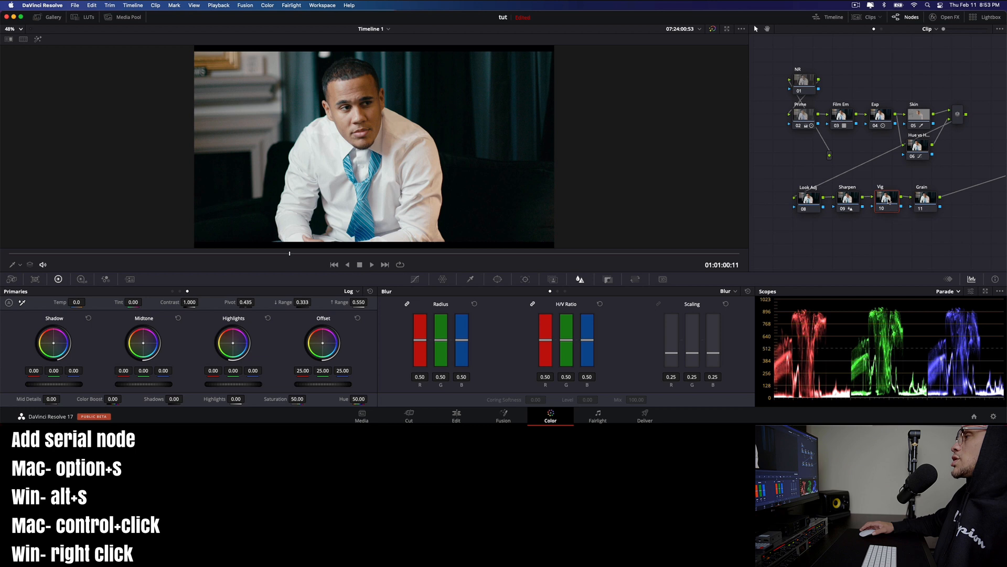
click(498, 279)
click(395, 342)
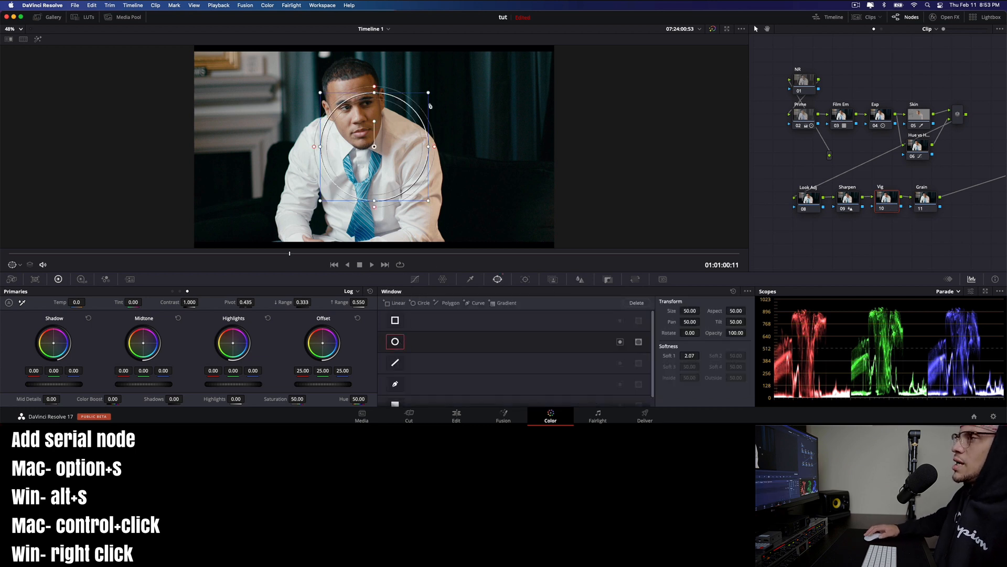
drag(373, 142, 347, 138)
drag(402, 192, 435, 227)
drag(256, 139, 279, 144)
mouse_move(348, 139)
mouse_down()
mouse_move(357, 145)
mouse_move(349, 147)
mouse_up()
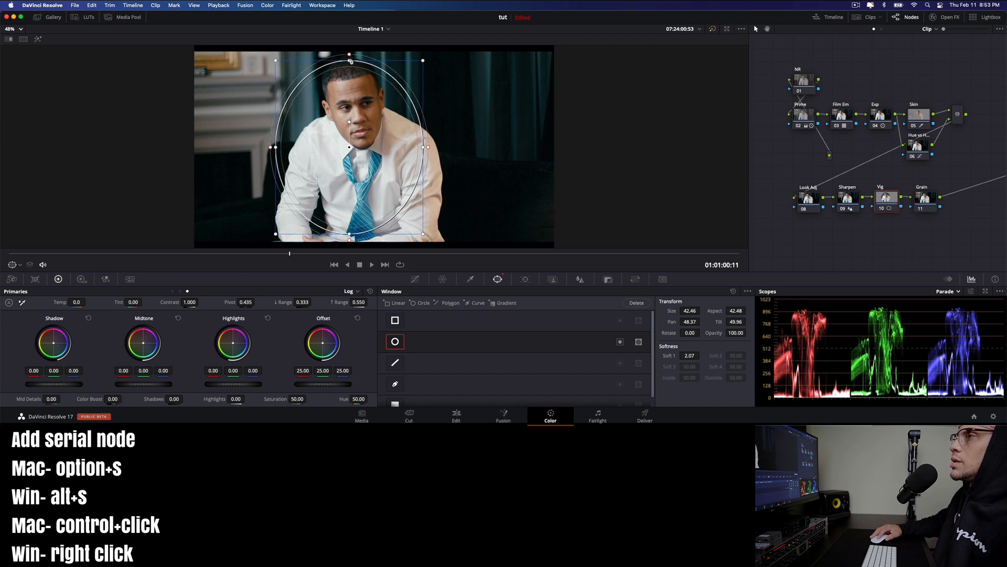
Refine the Vig window to aspect 39.82, pan 48.71, tilt 49.88 and Soft 1 28.88, and invert it
drag(349, 61, 350, 48)
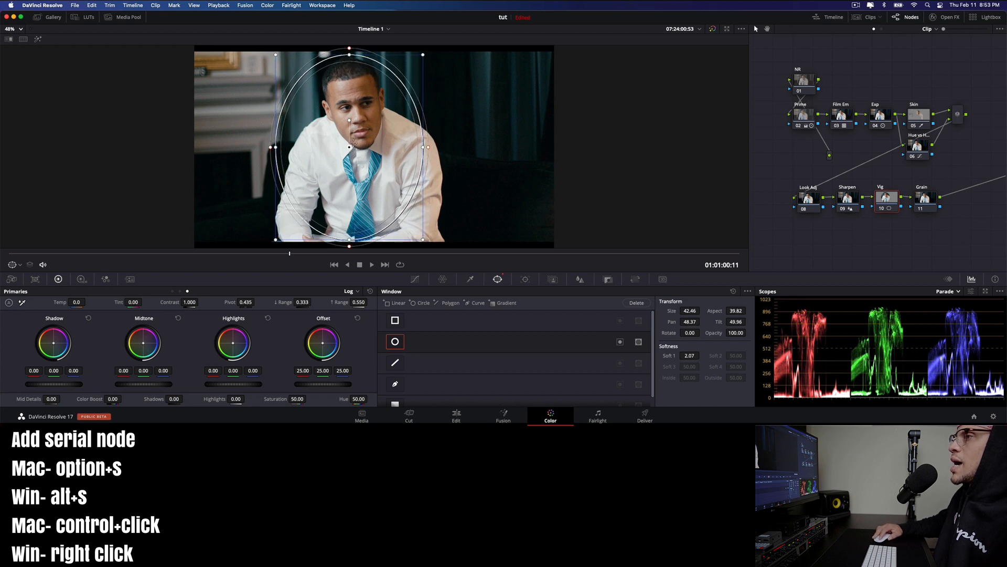
drag(351, 145, 354, 148)
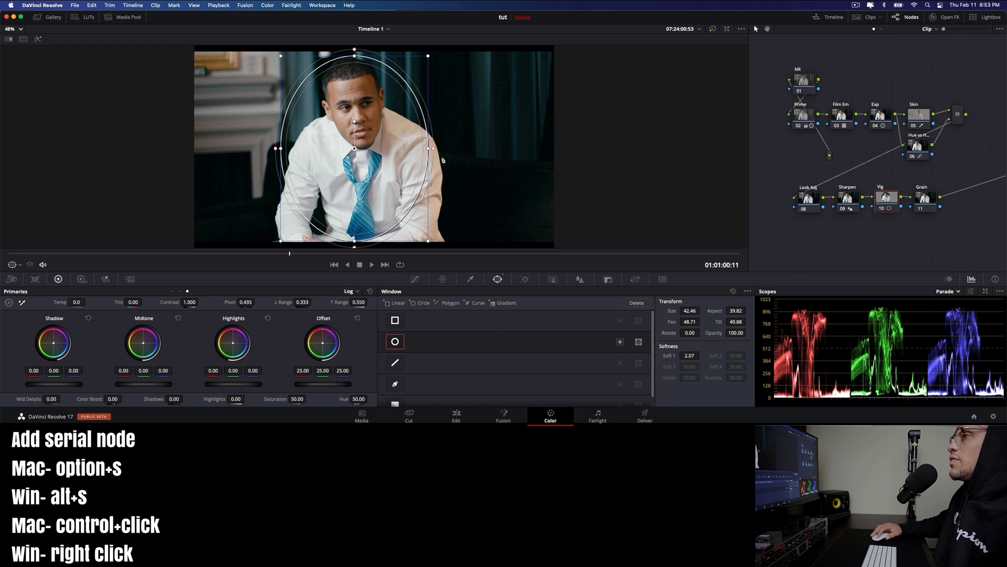
drag(434, 150, 509, 156)
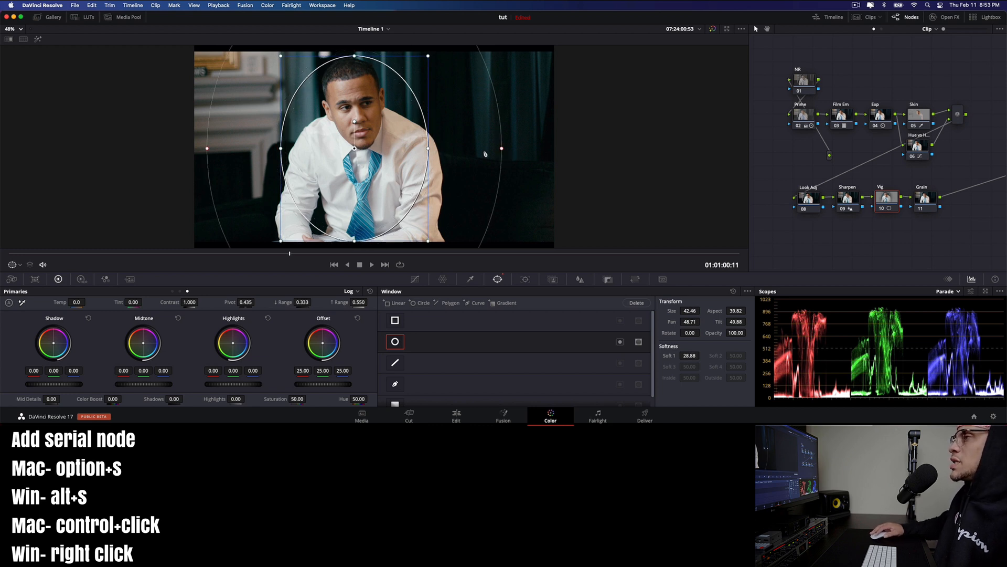
drag(502, 148, 514, 172)
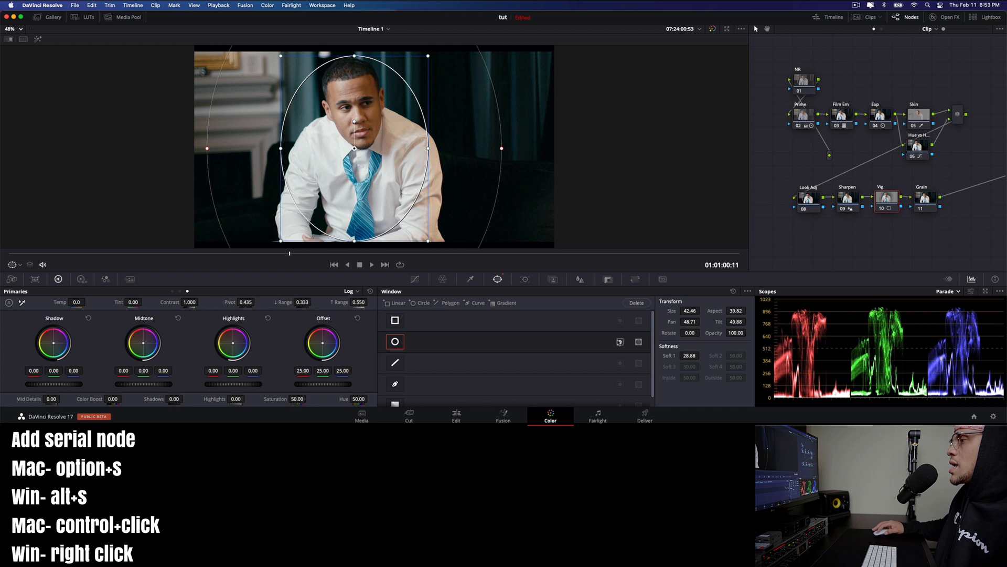
Darken the area outside the Vig window by adding a shadow point to the custom curve and lowering it slightly
click(415, 279)
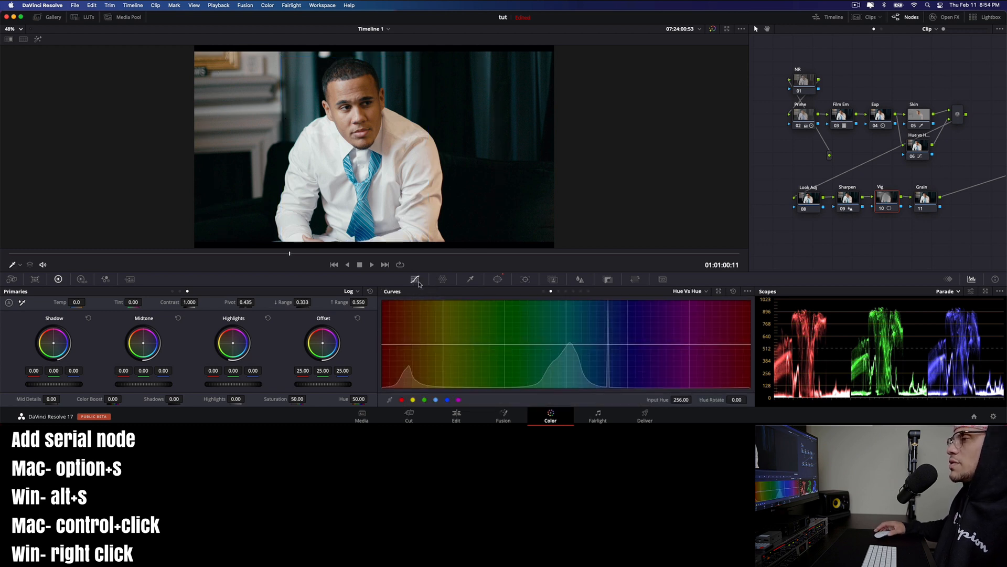
click(544, 291)
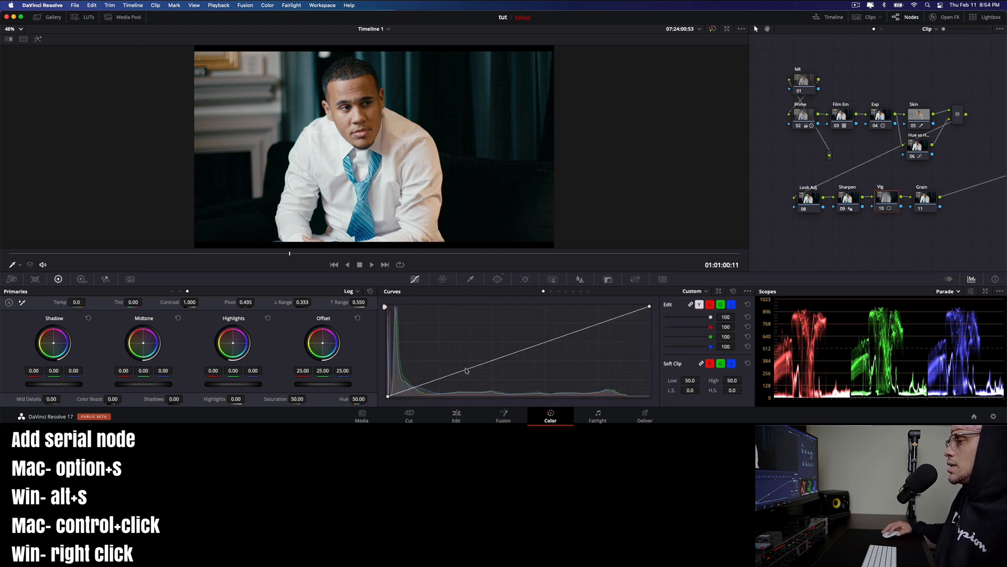
click(437, 379)
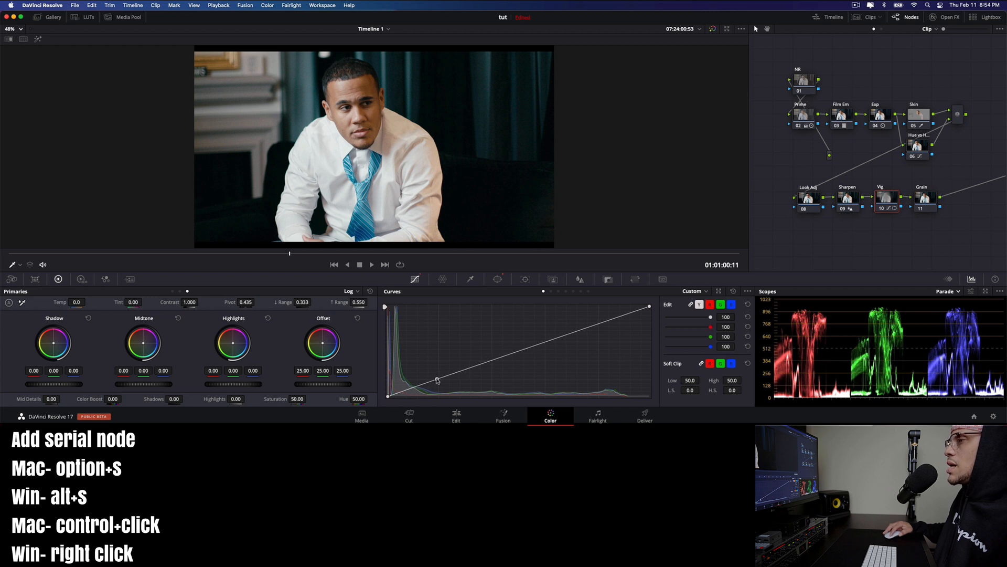
drag(437, 379, 439, 384)
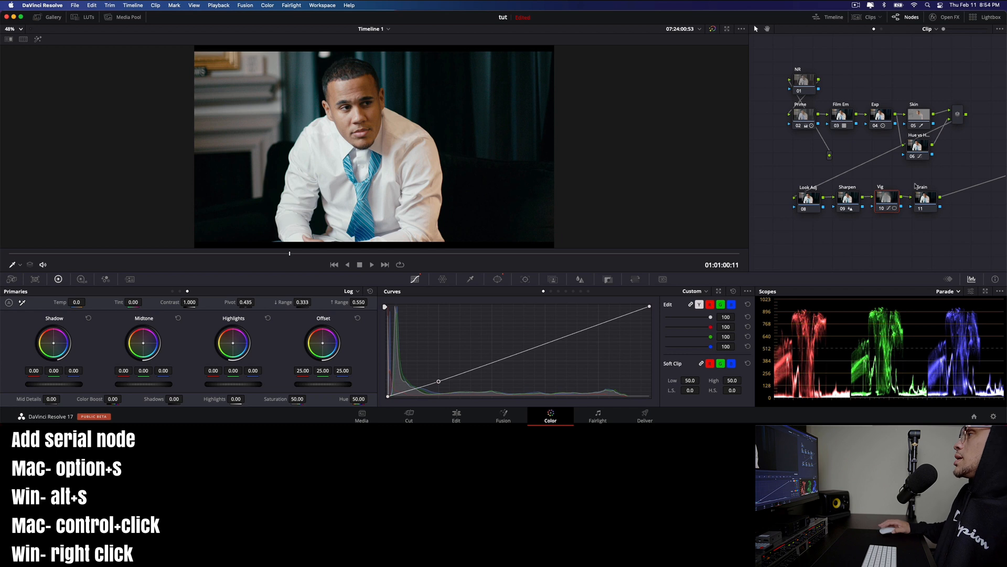
On the Exp node's custom curve, toggle Editable Splines, add a point in the highlights and raise it slightly
click(879, 115)
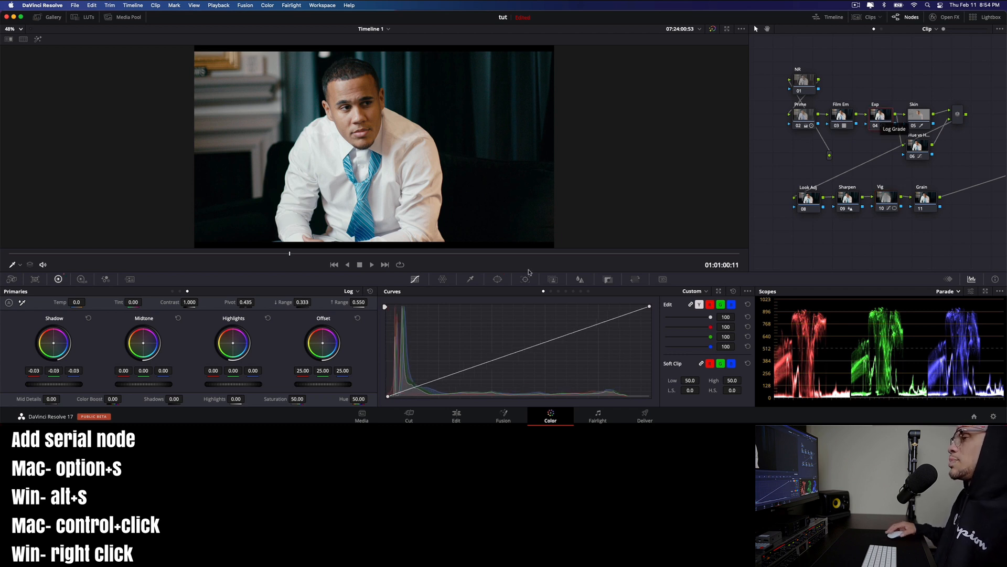
click(706, 292)
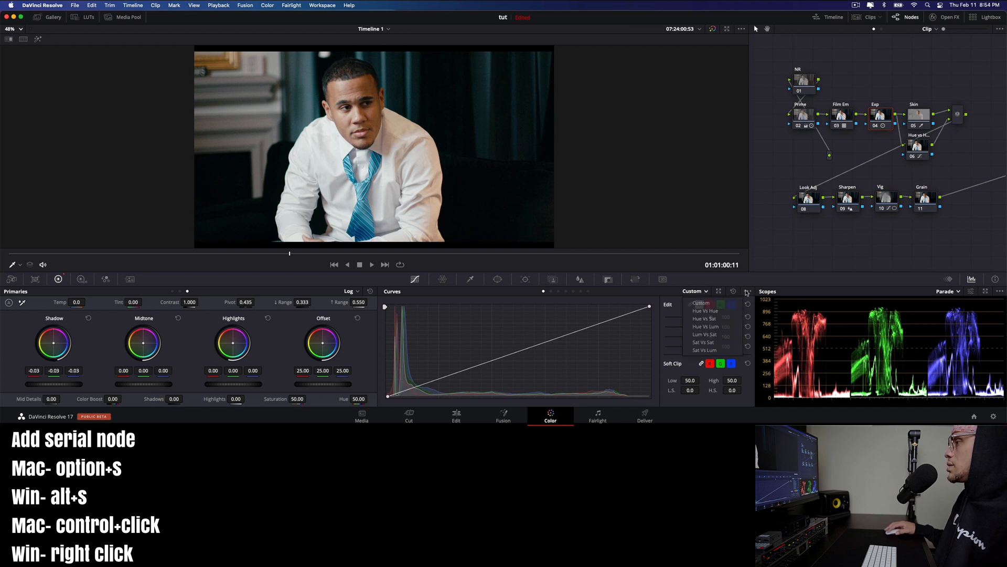
click(747, 291)
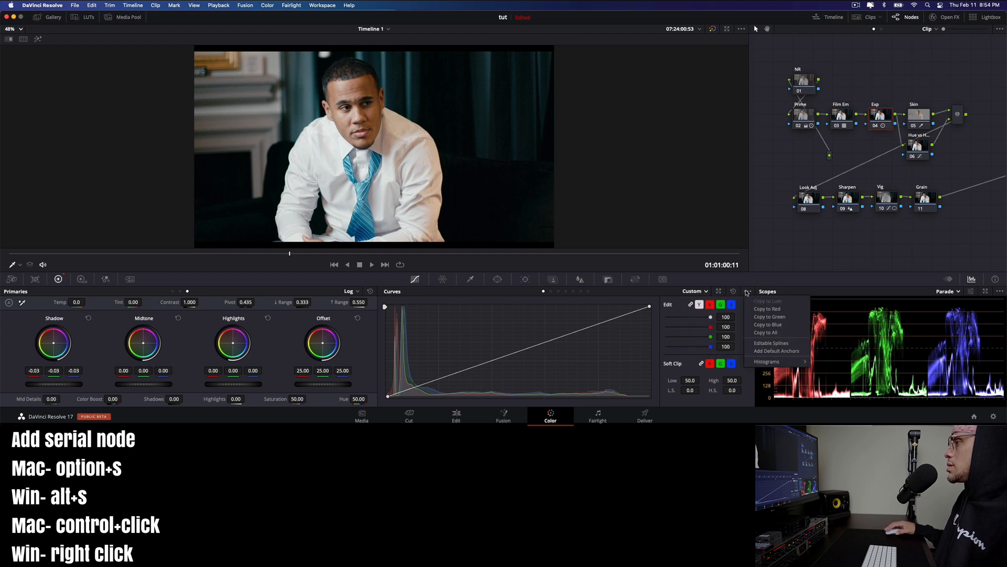
click(771, 343)
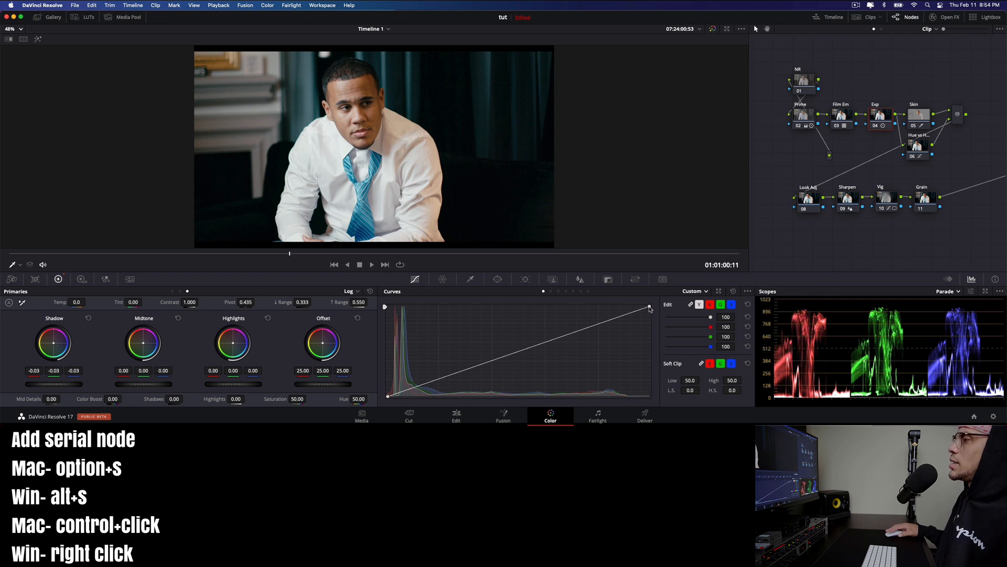
click(562, 338)
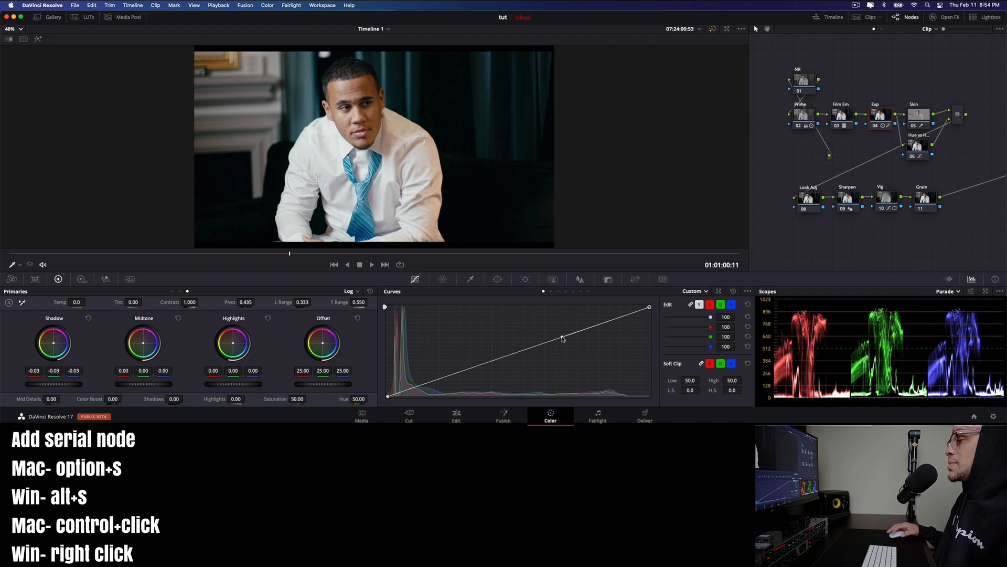
drag(562, 339, 562, 330)
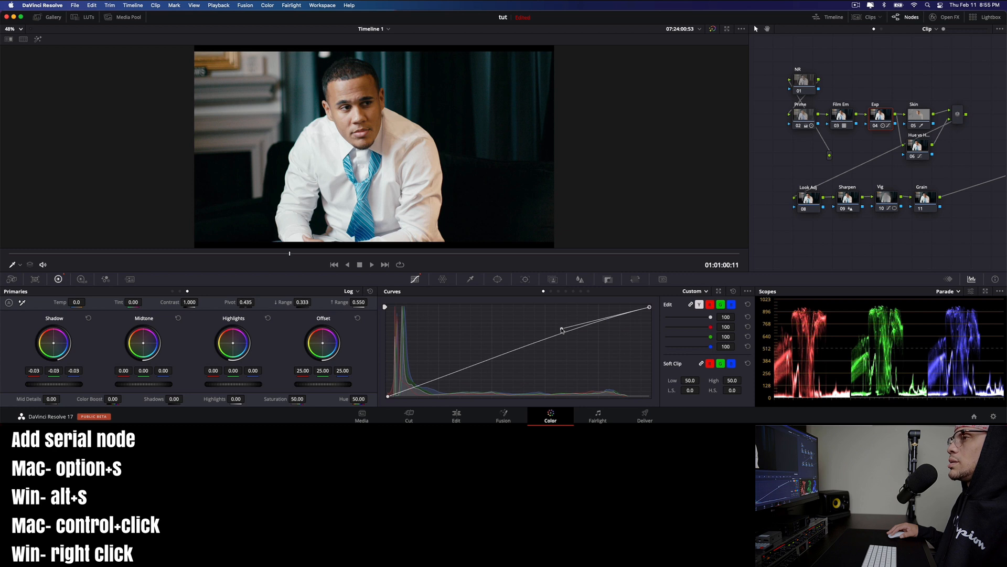
drag(562, 330, 562, 336)
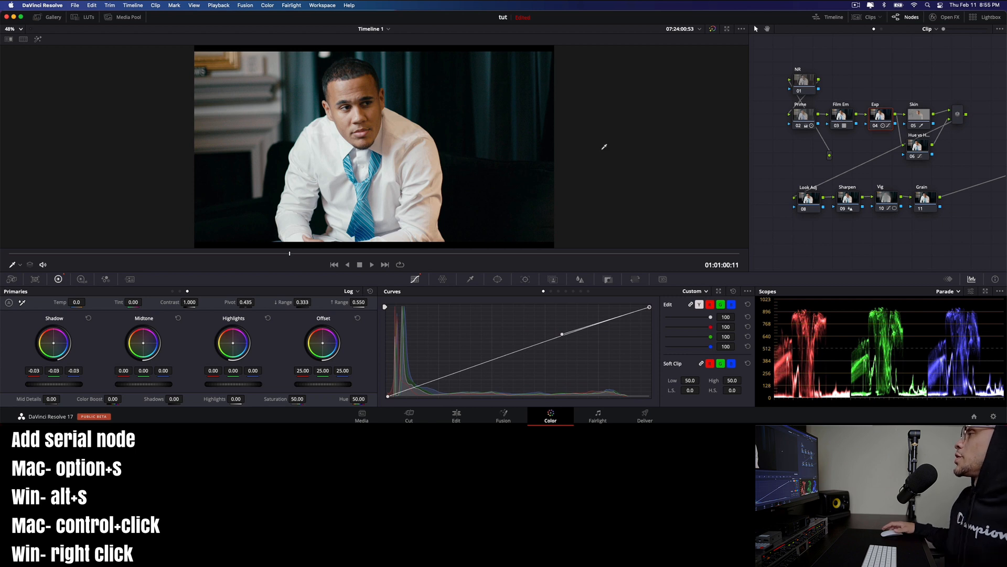
Move the source input away from the Prime node's underside, and set the Exp node's Lift to 0.01 and Log Shadow to -0.06
drag(830, 160, 773, 159)
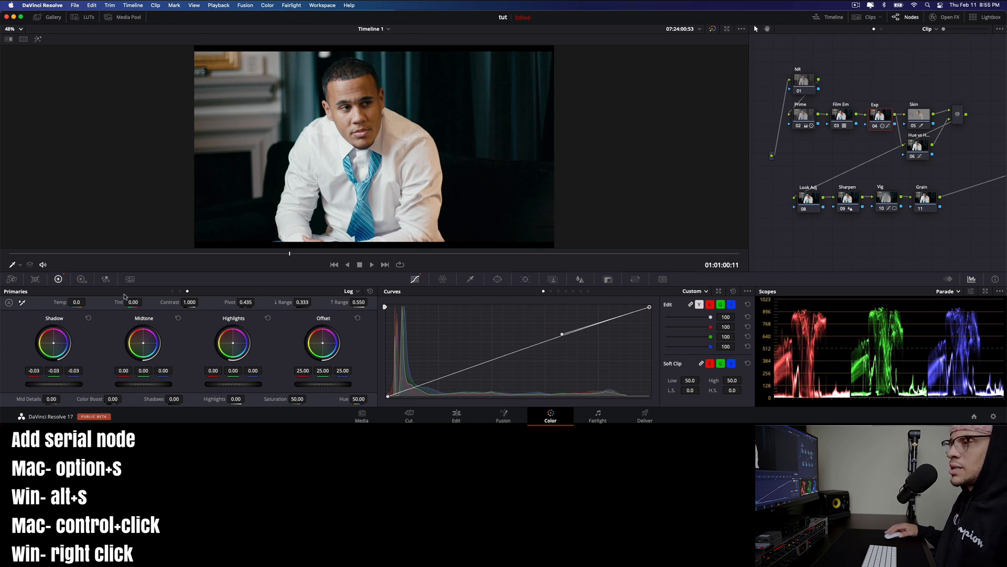
click(172, 291)
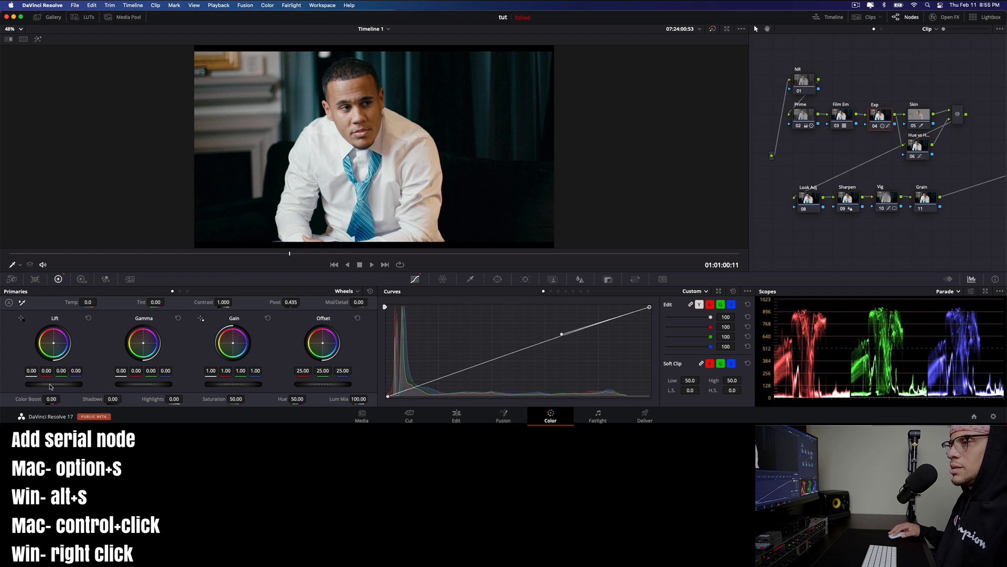
drag(55, 384, 60, 384)
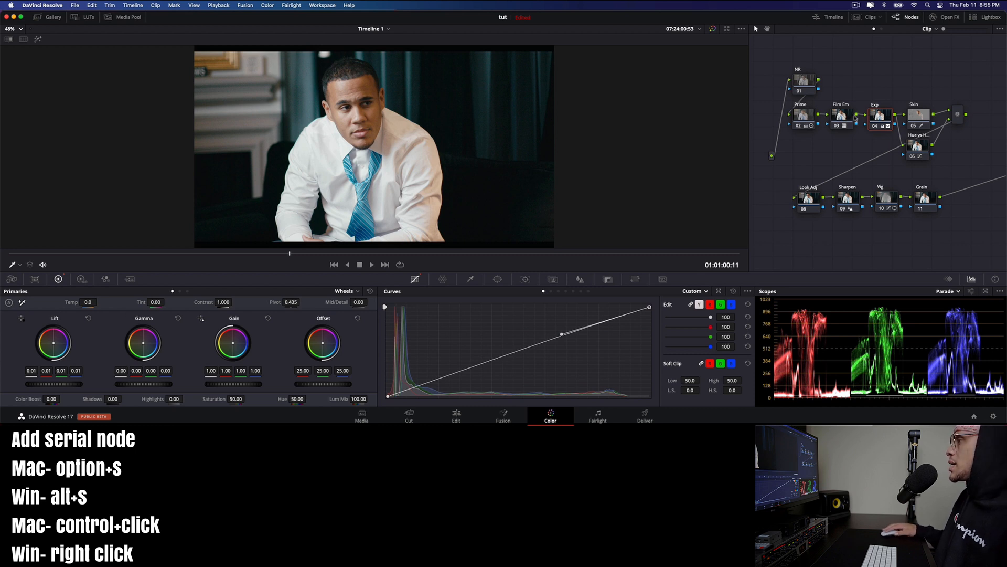
click(187, 292)
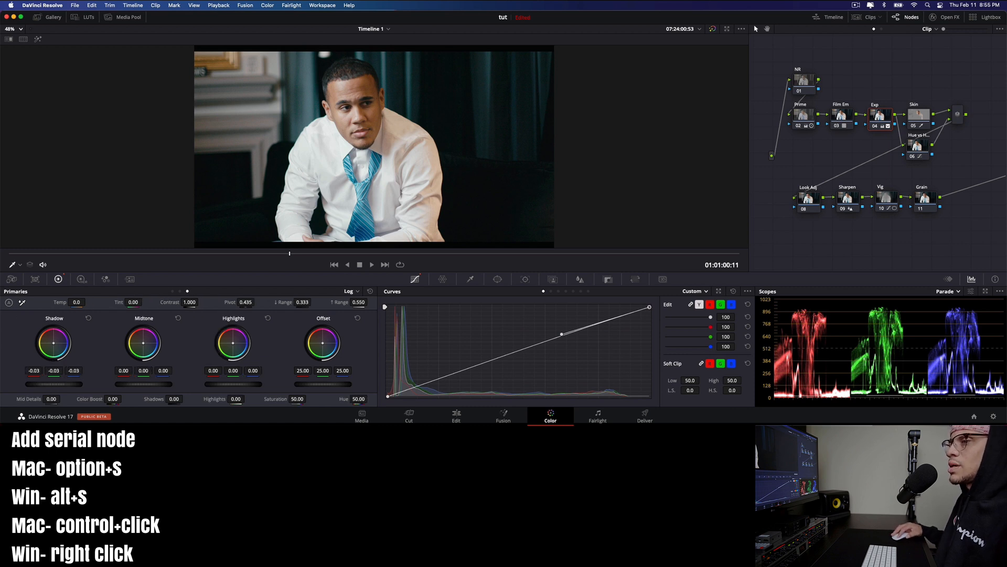
drag(53, 384, 46, 384)
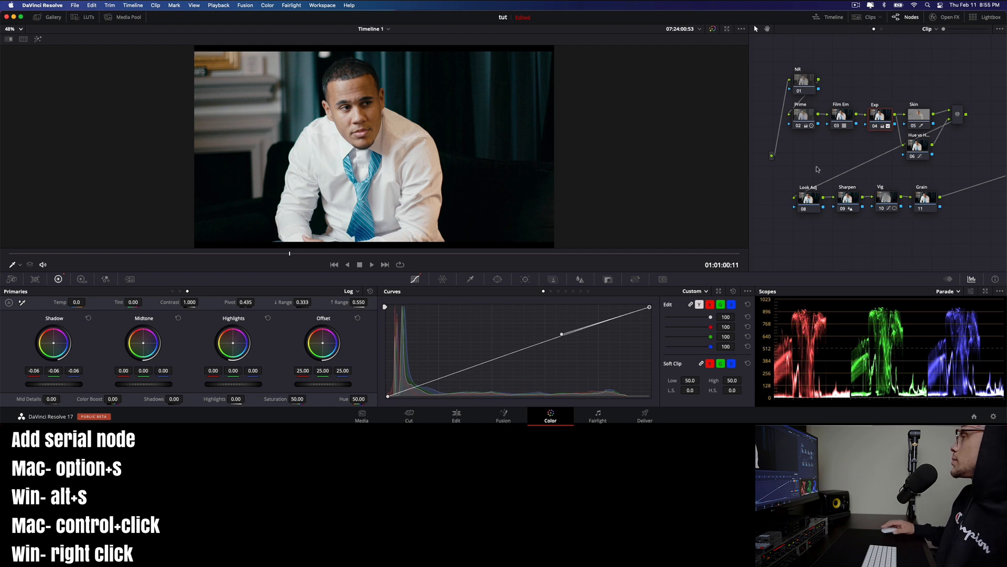
Find the Film Grain effect by searching "grain" in the Open FX library and apply it to the Grain node
click(925, 199)
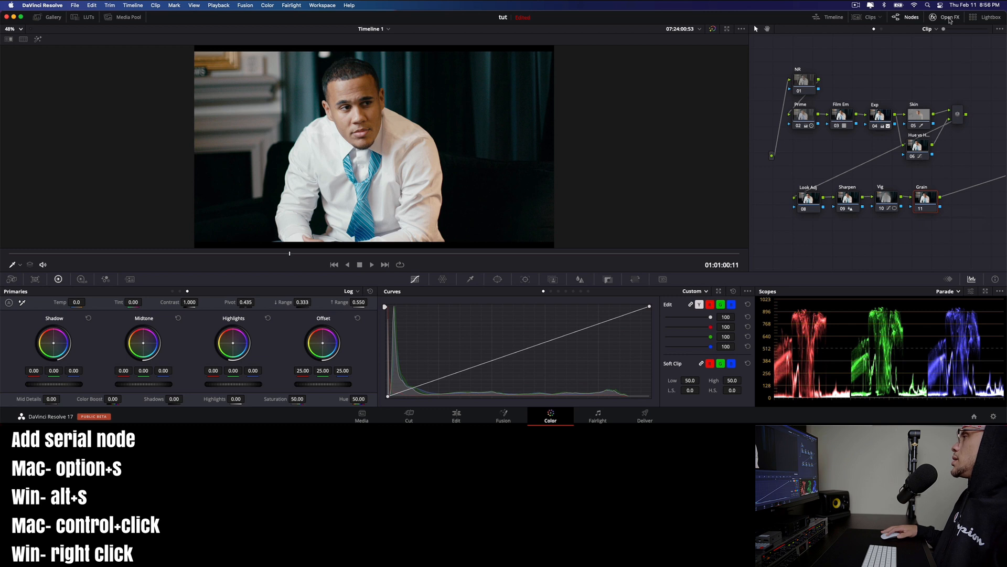
click(950, 18)
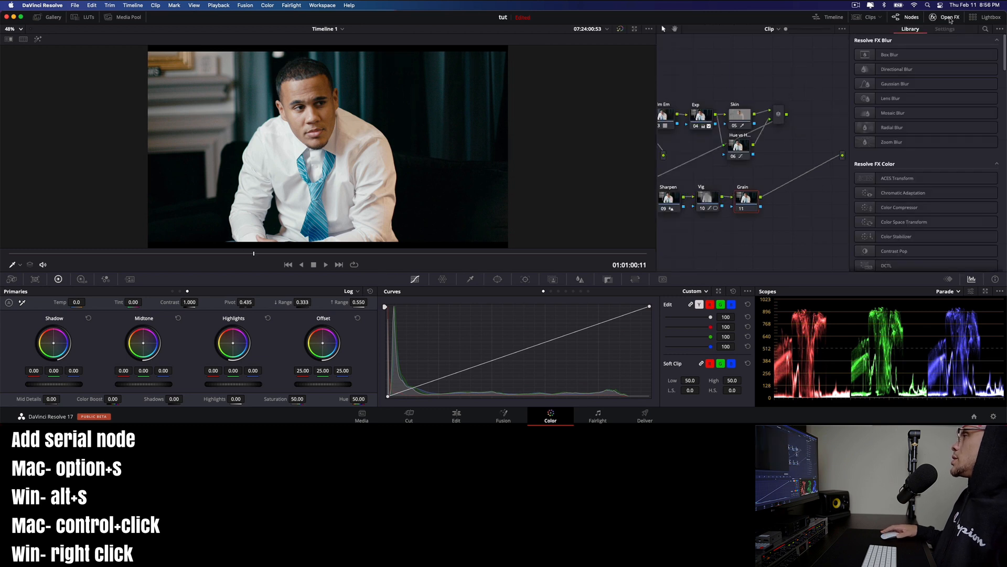
click(987, 30)
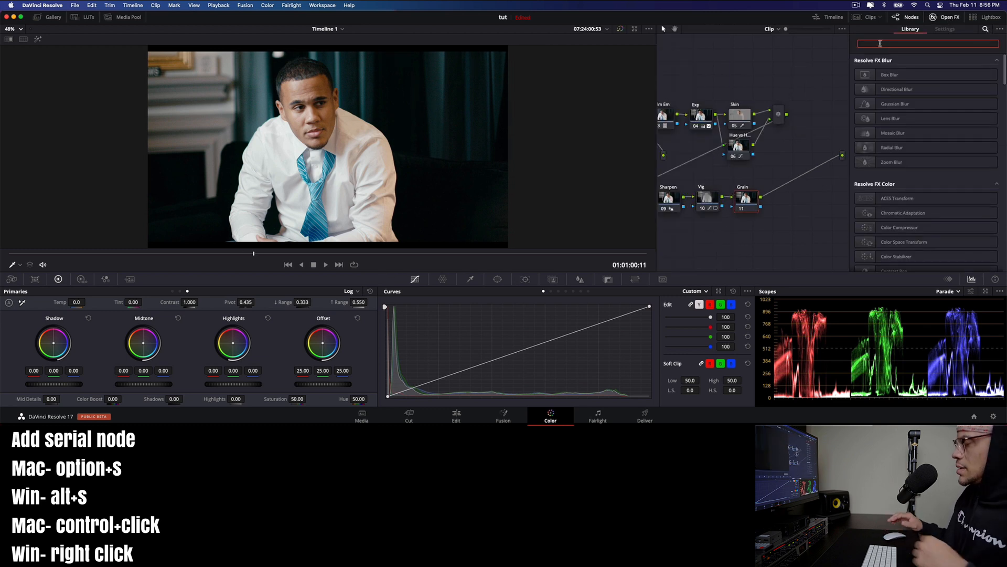
text(grain)
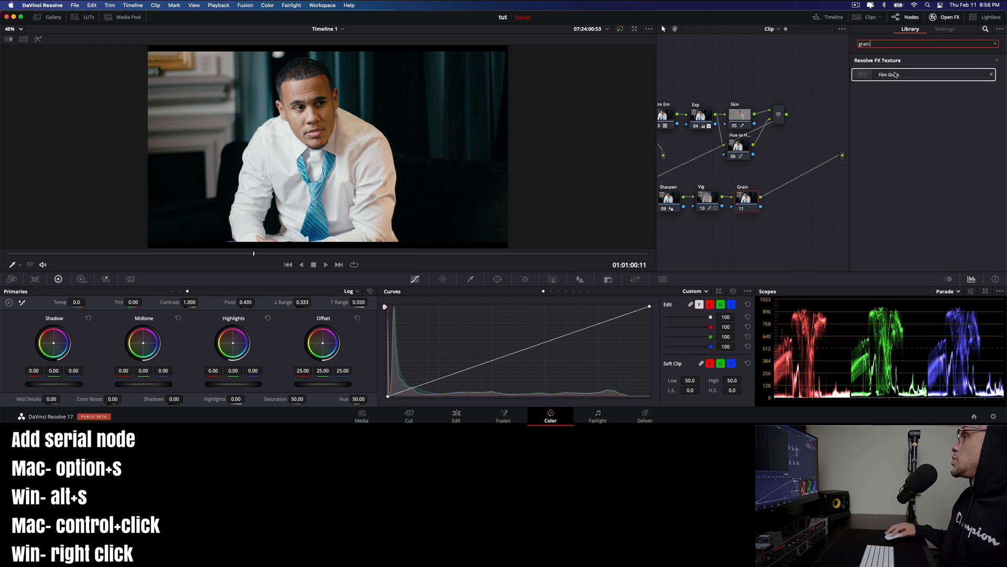
click(897, 76)
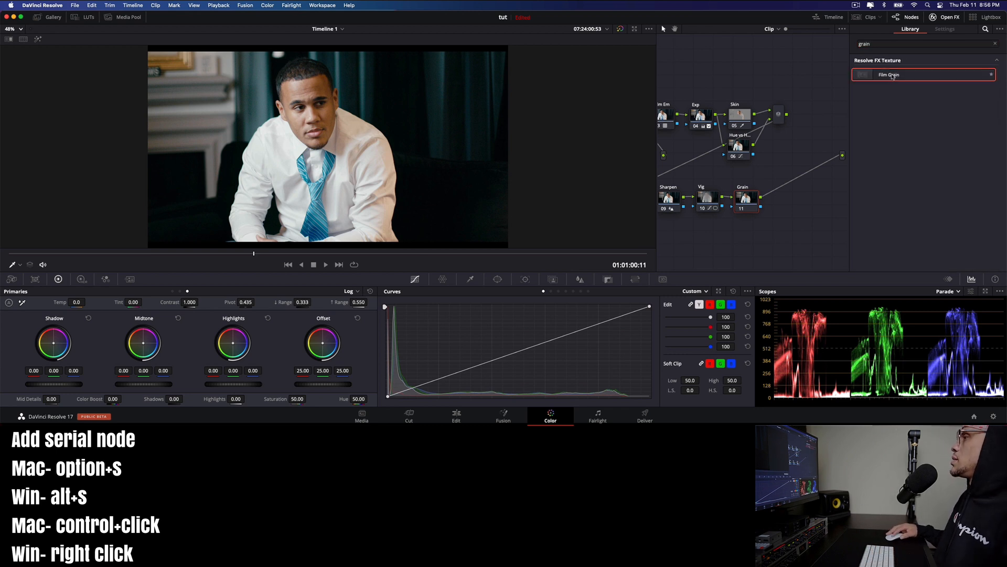
drag(894, 76, 746, 198)
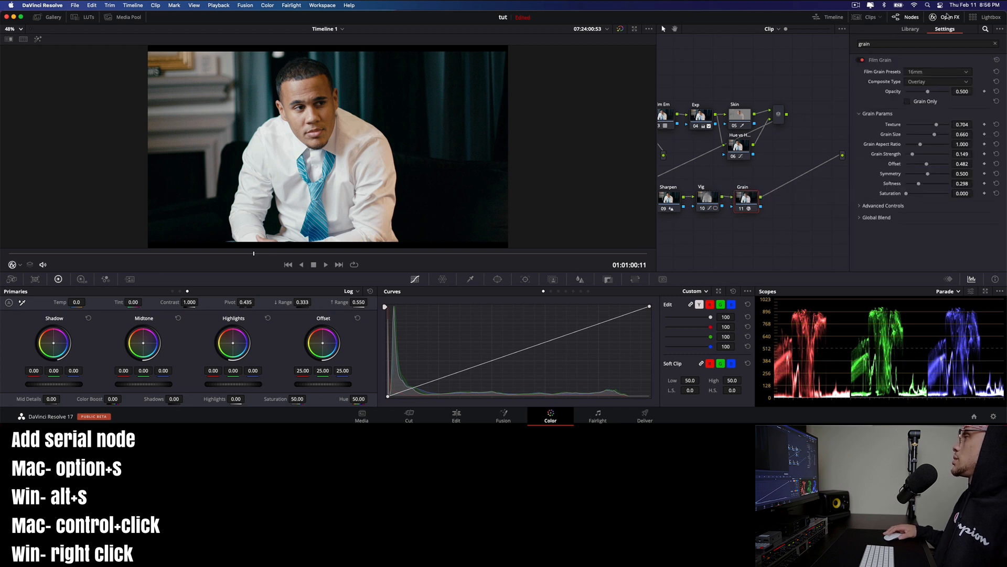
Choose the 35mm 400T film grain preset, and set Grain Size to 0.340 and Grain Strength to 0.321
click(951, 75)
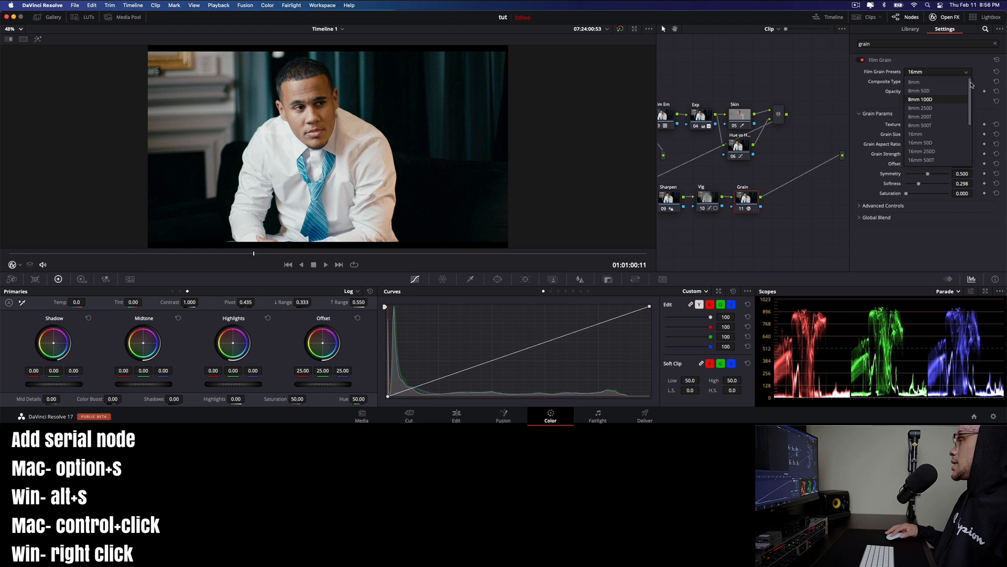
drag(971, 85, 970, 133)
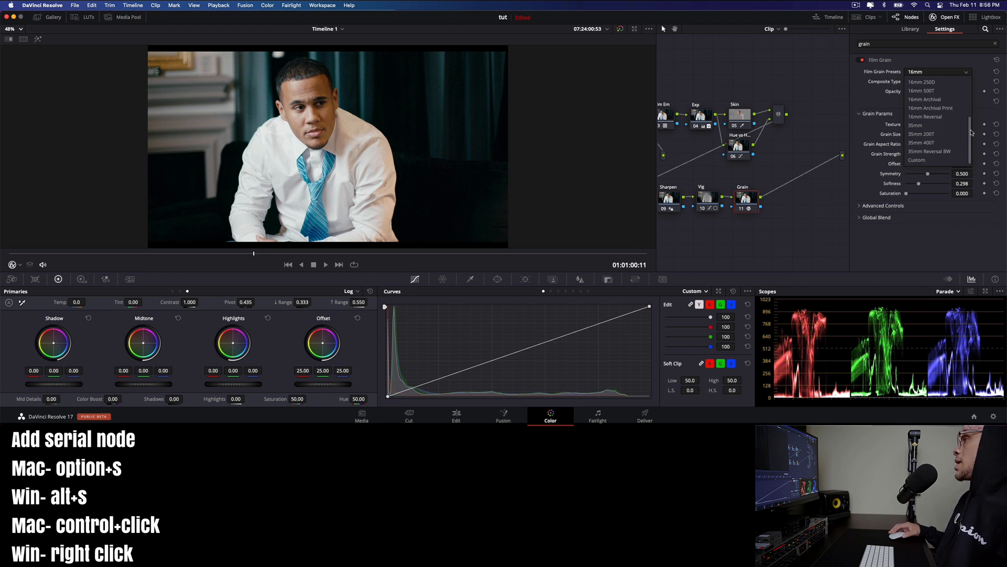
click(925, 143)
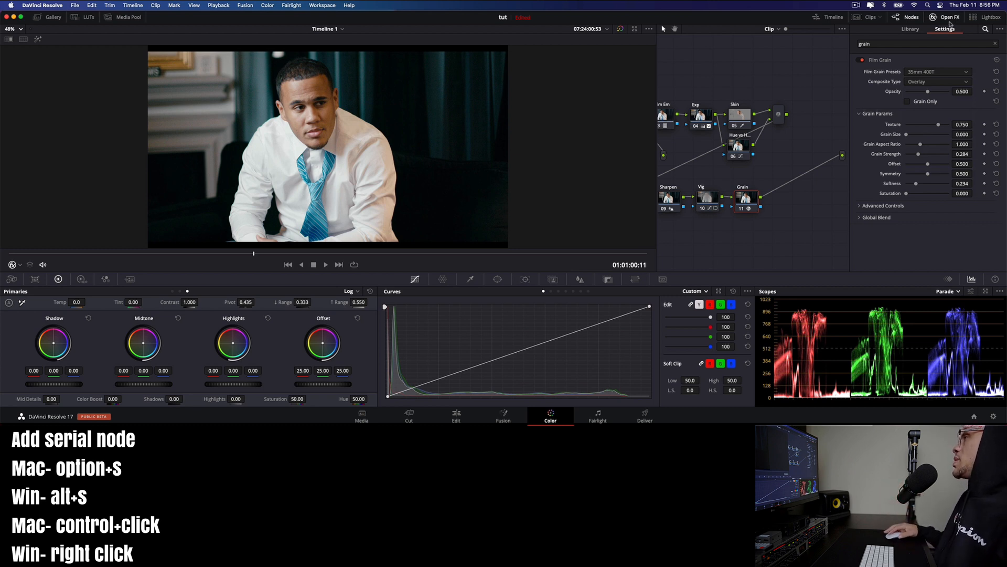
drag(906, 134, 919, 155)
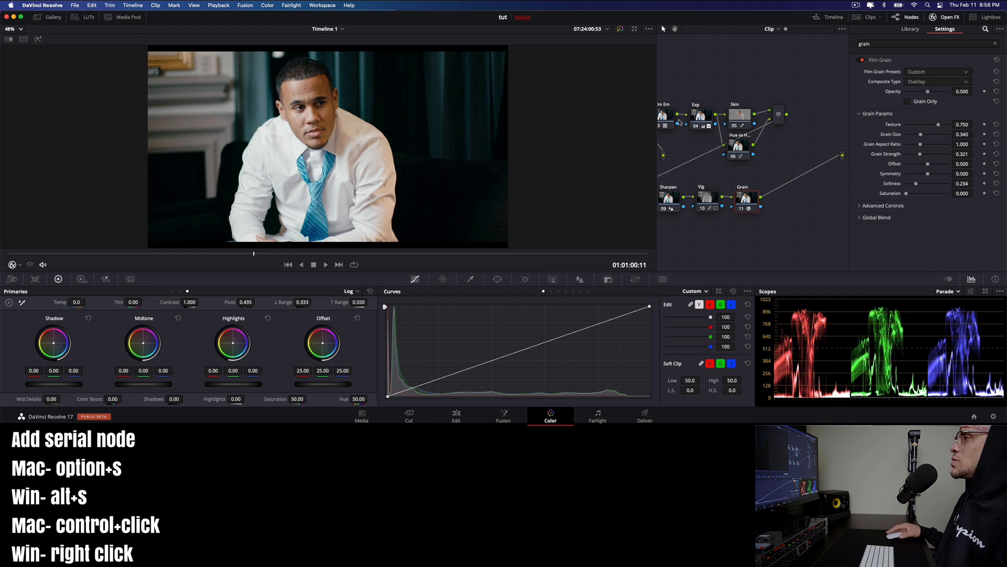
click(945, 17)
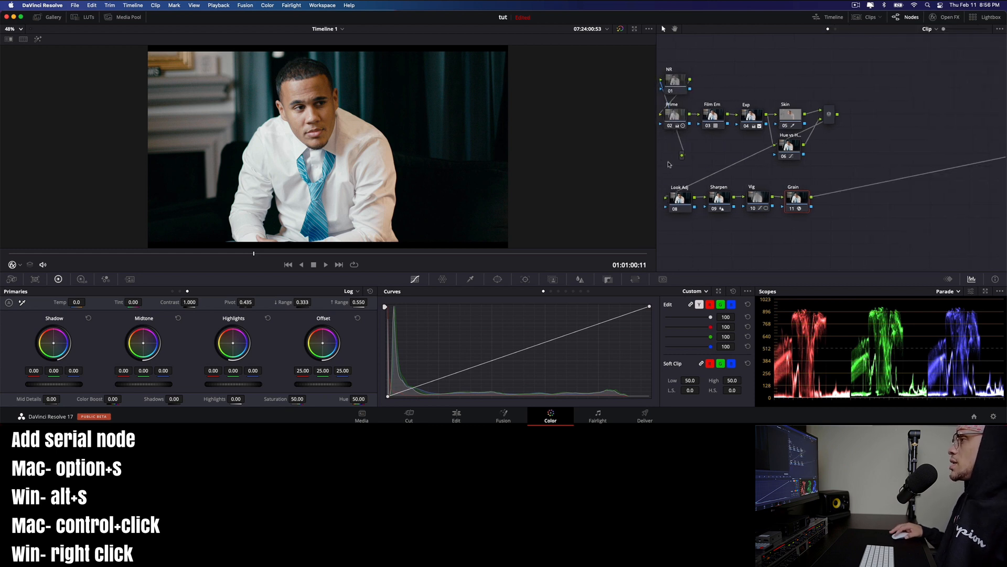
Inspect the film grain up close on the man's chin and shirt, and return the image to the Fit view
scroll(292, 94, up, 5)
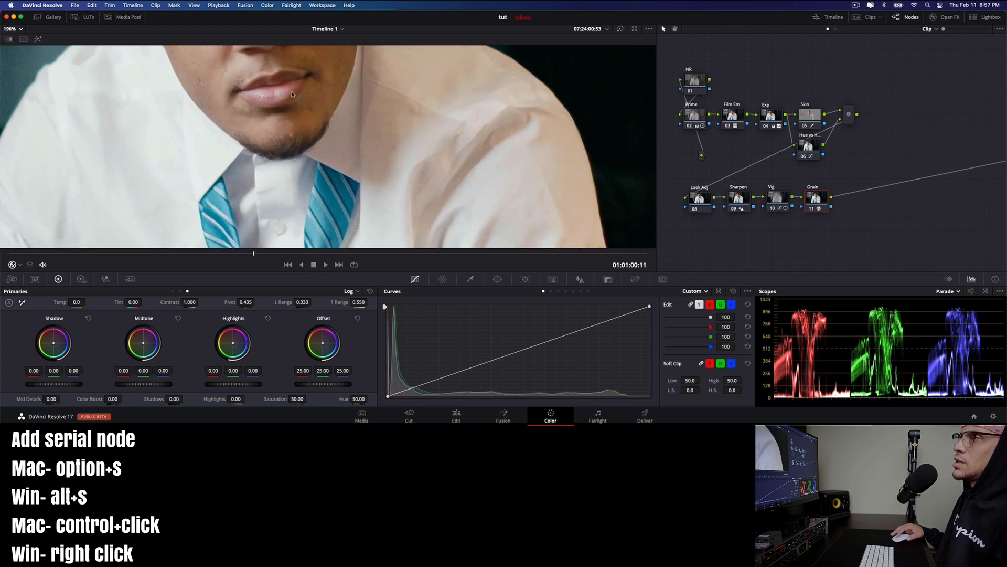
click(19, 29)
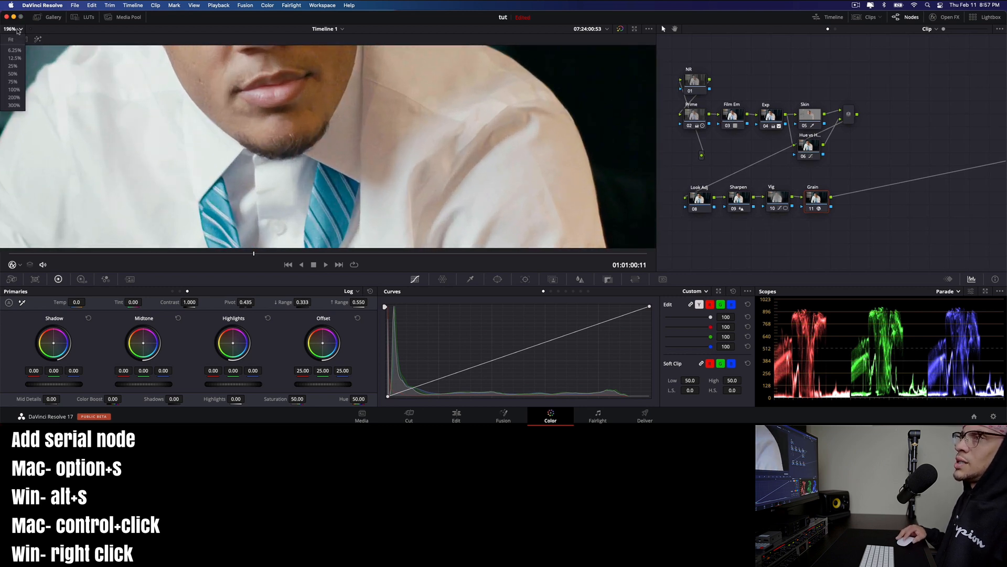
click(13, 40)
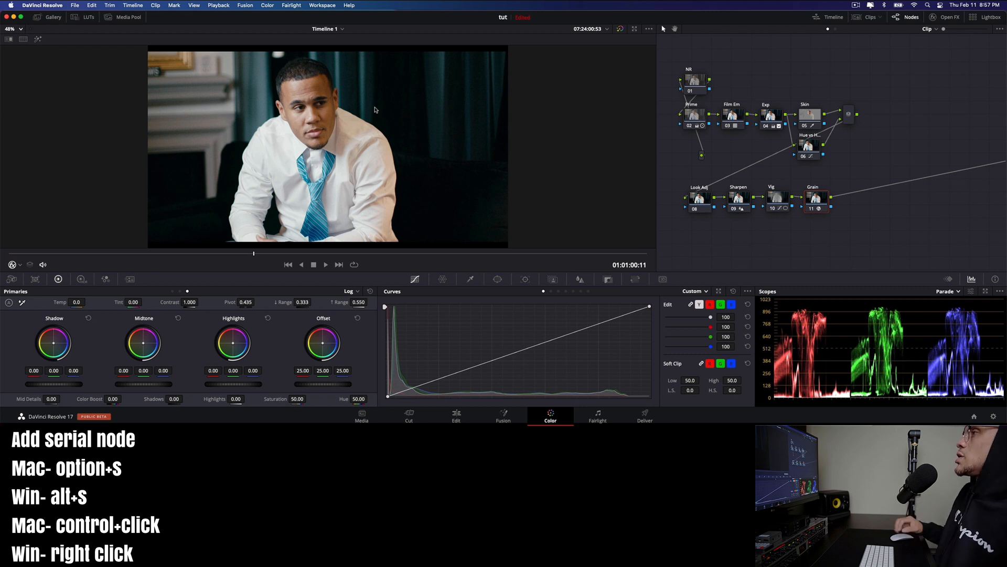
scroll(375, 109, up, 10)
click(20, 29)
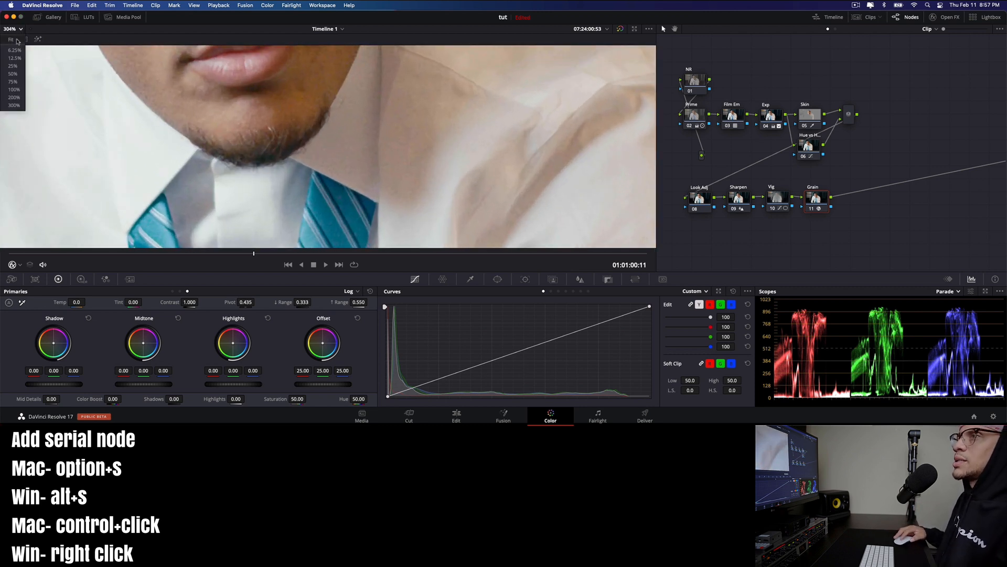
click(13, 40)
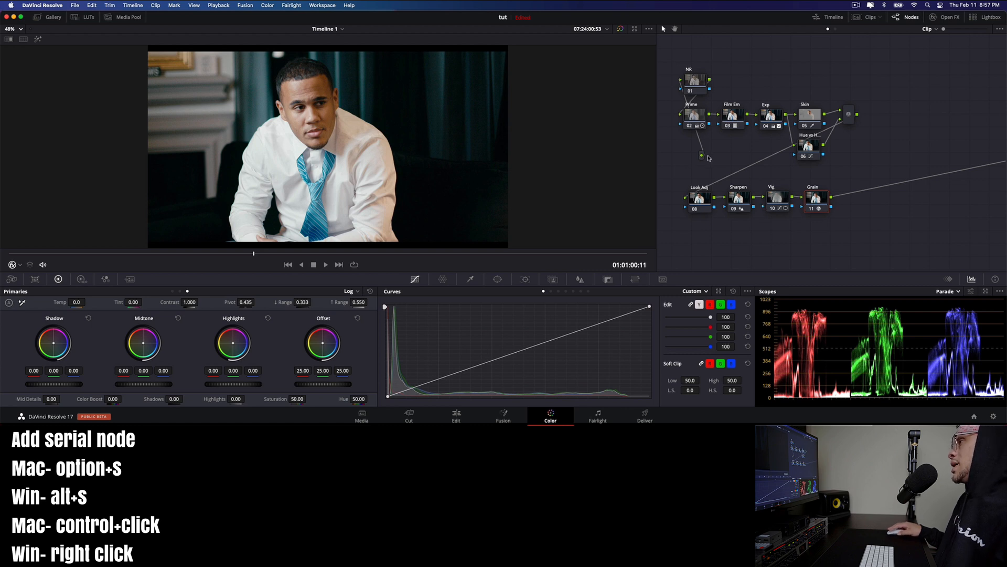
Move the source input outside the Prime node, and set Prime's Gamma to 0.08, green Lift to 0.01, Highlights to -27.00 and Saturation to 96.00
drag(703, 157, 666, 157)
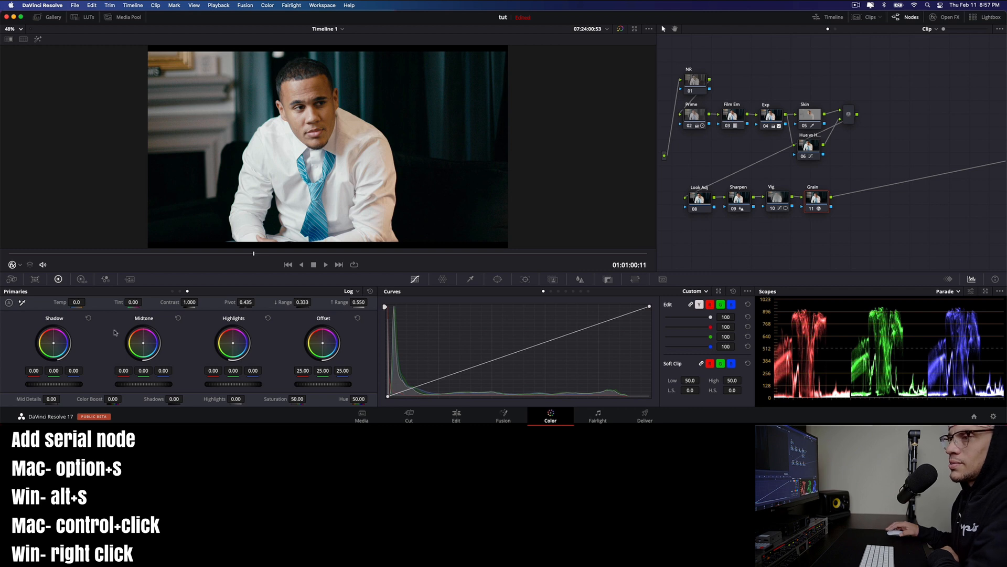
click(695, 119)
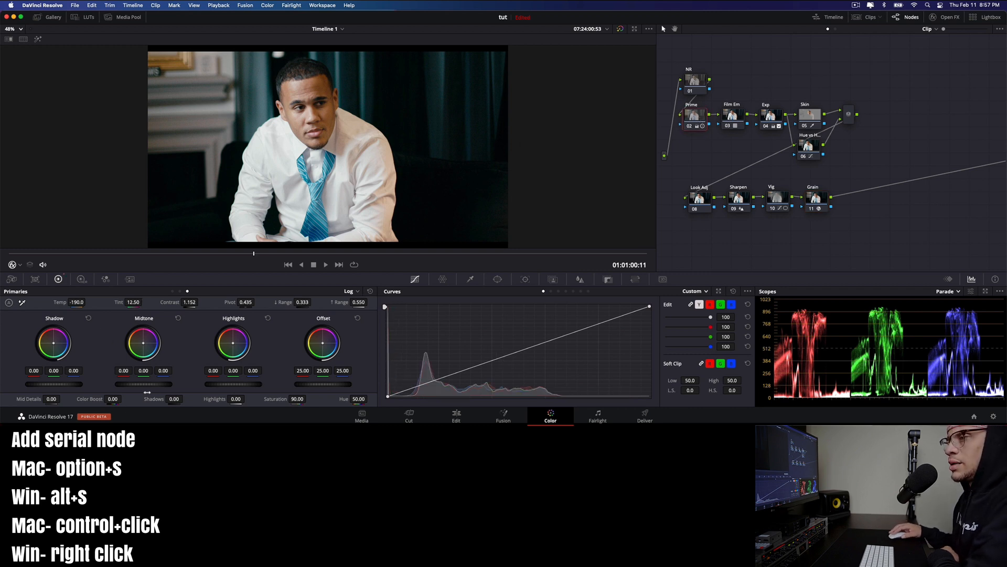
click(172, 291)
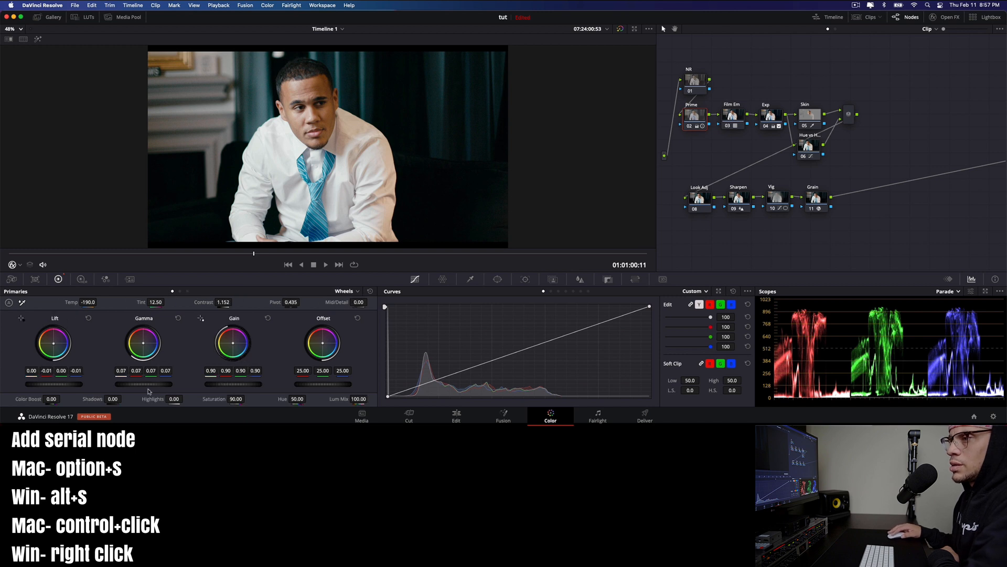
drag(135, 386, 141, 386)
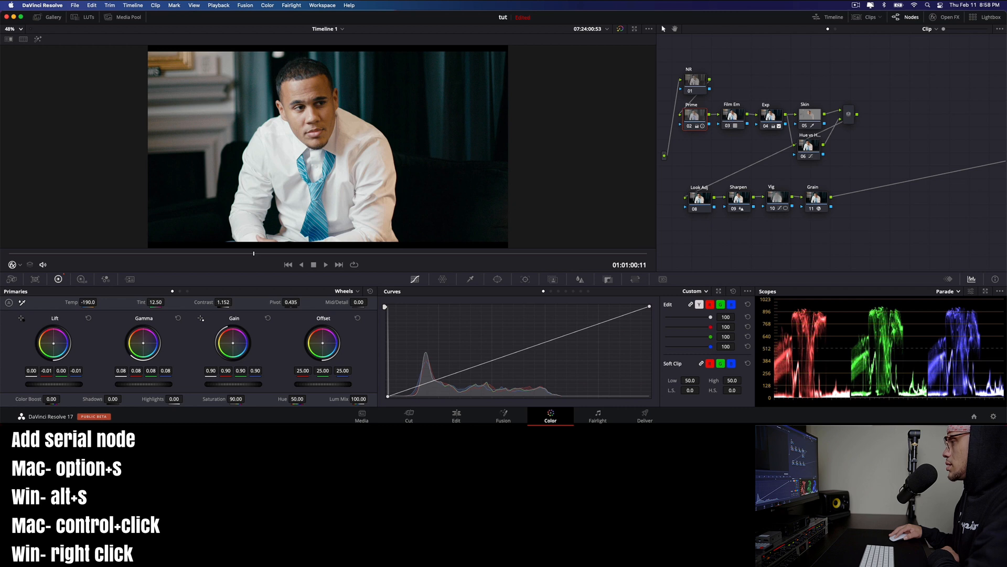
drag(55, 384, 56, 384)
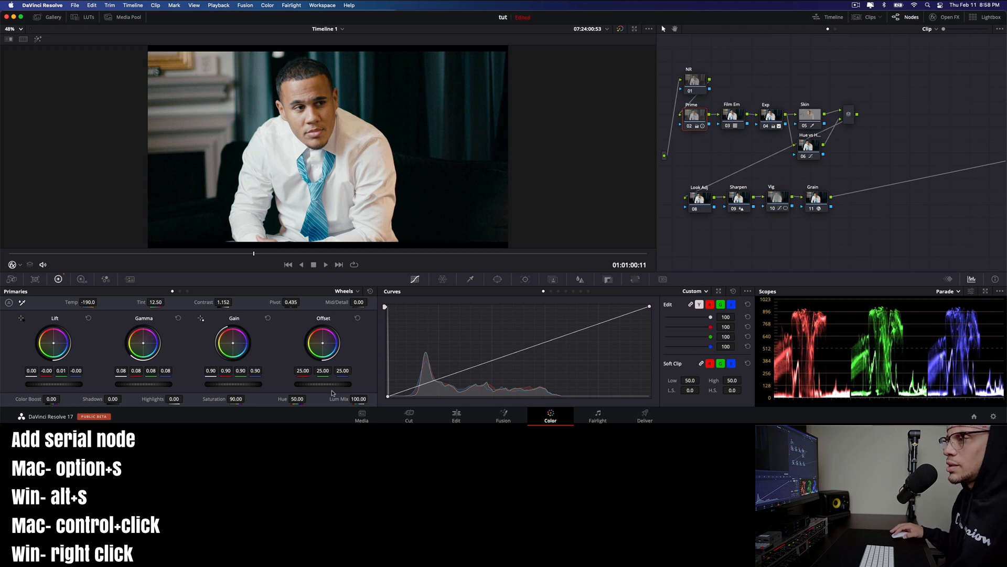
drag(173, 398, 148, 399)
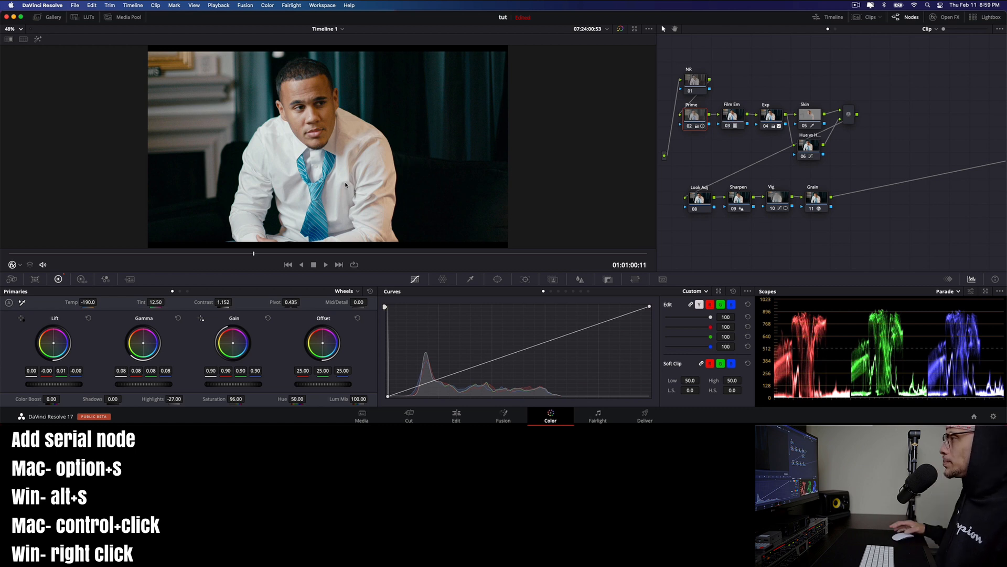
scroll(346, 184, down, 5)
click(20, 29)
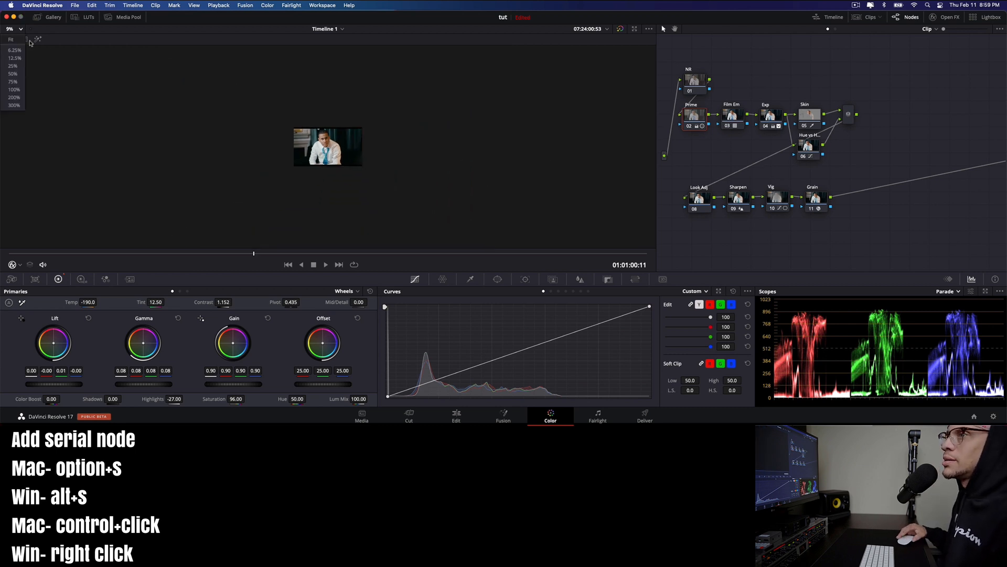
click(14, 39)
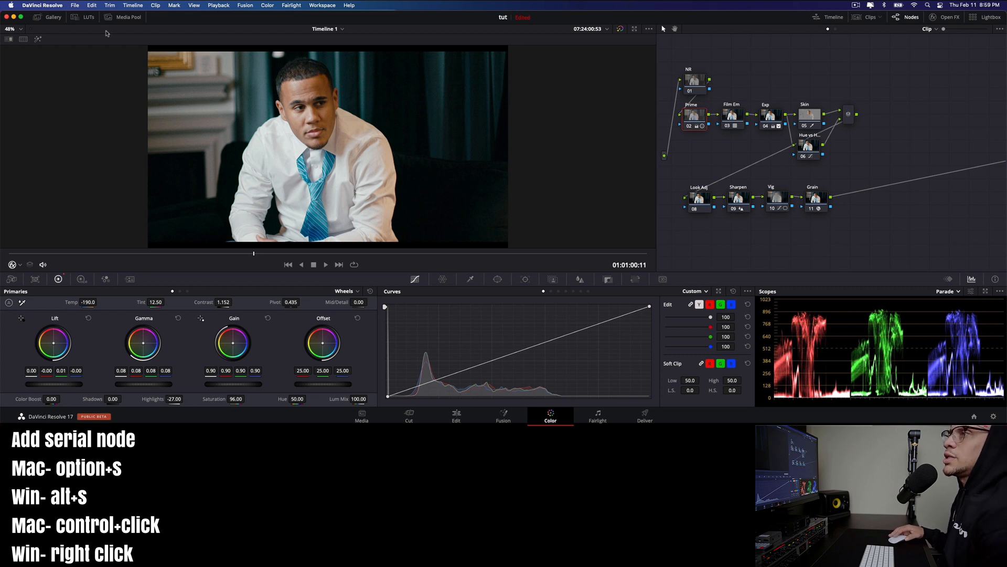
click(149, 5)
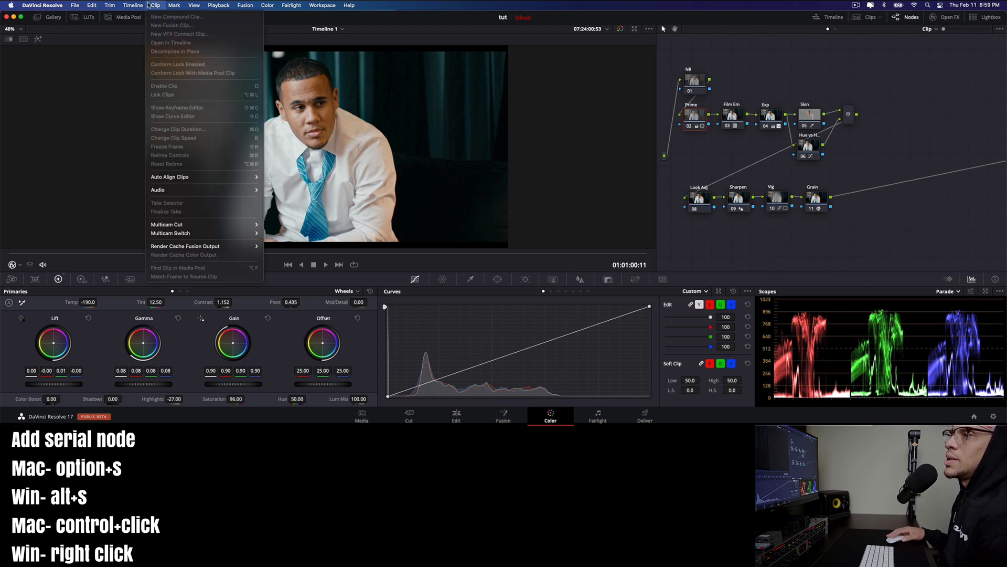
mouse_move(132, 6)
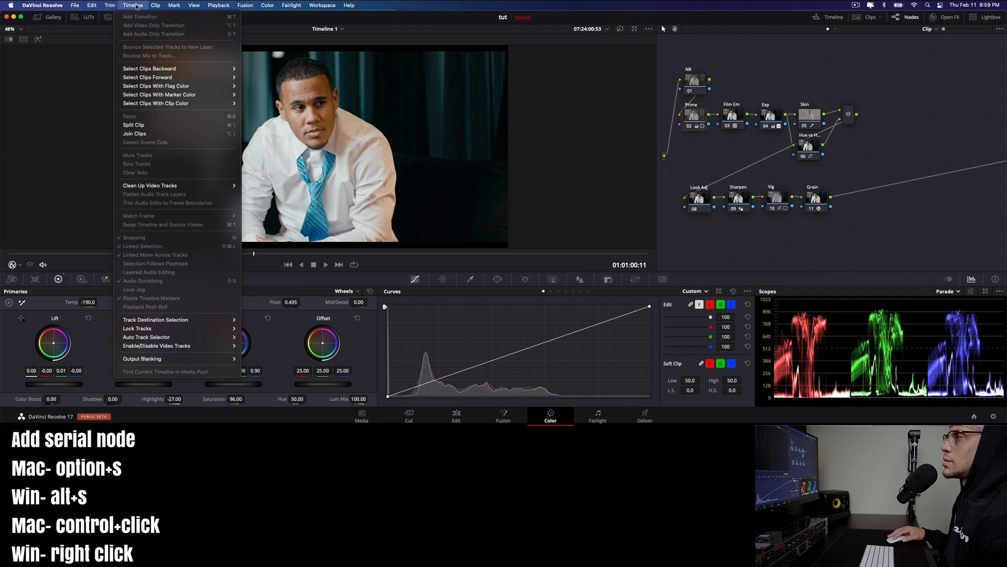
click(477, 11)
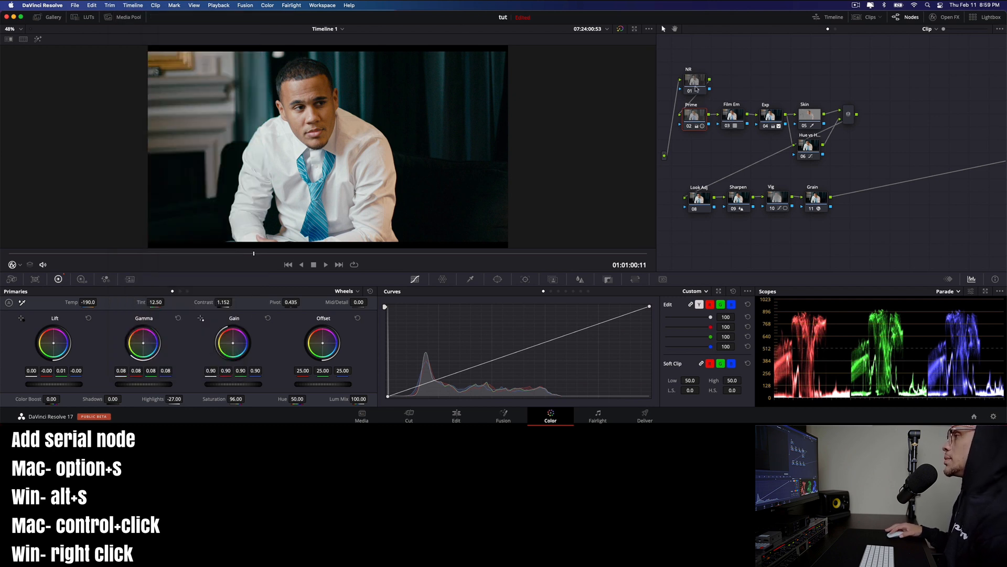
Switch to the Edit page and apply 2.35 output blanking to the timeline
click(457, 417)
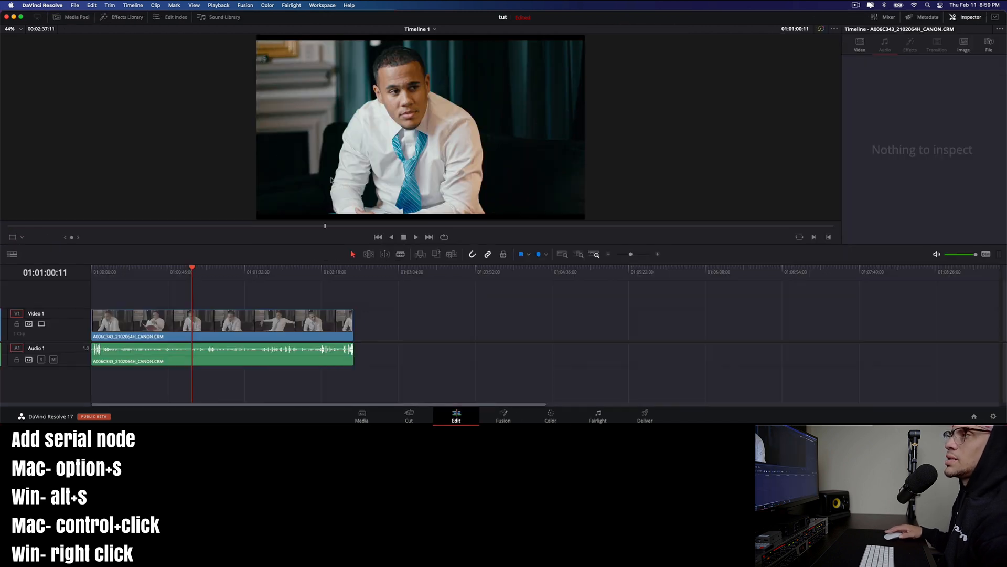
click(134, 5)
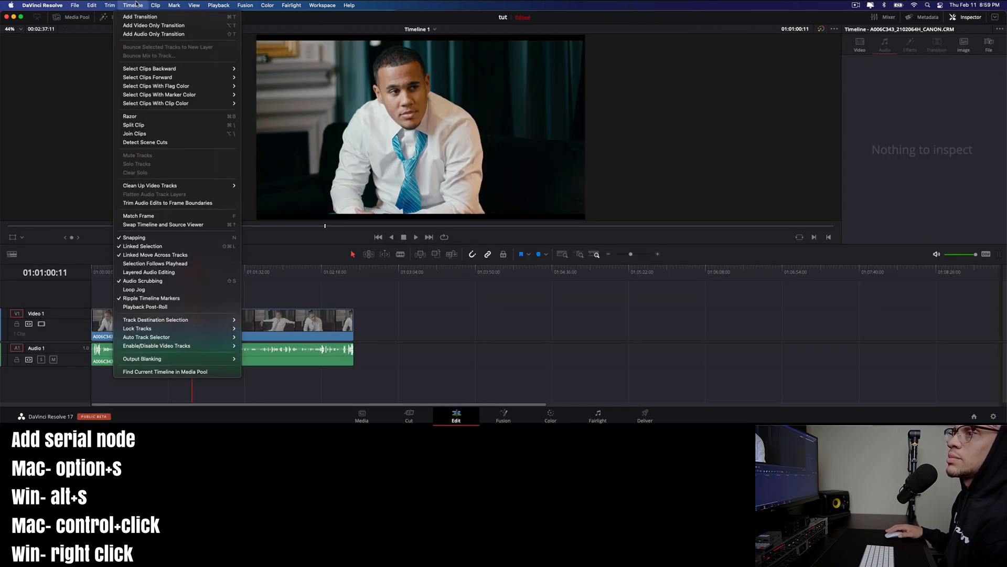
mouse_move(157, 362)
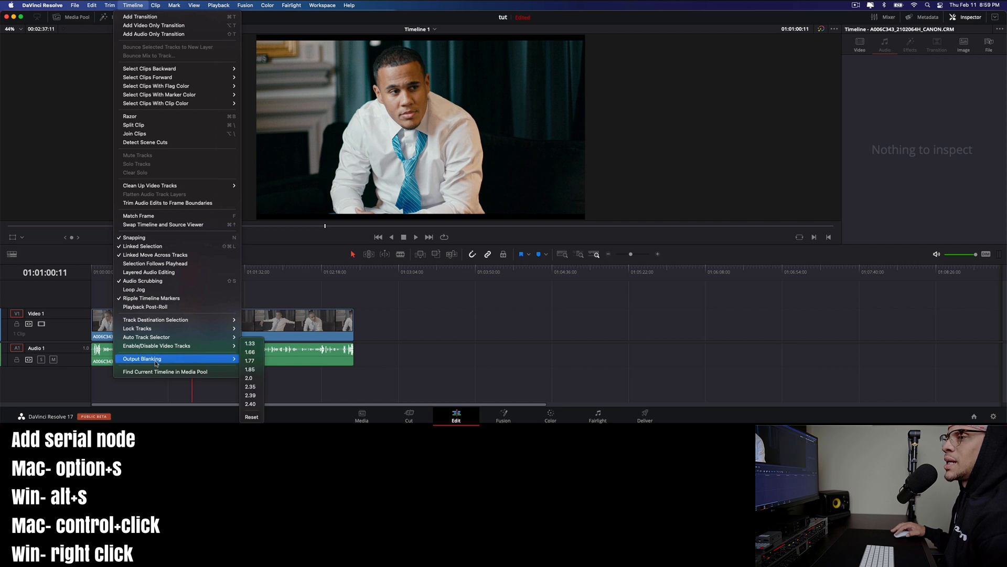
click(251, 386)
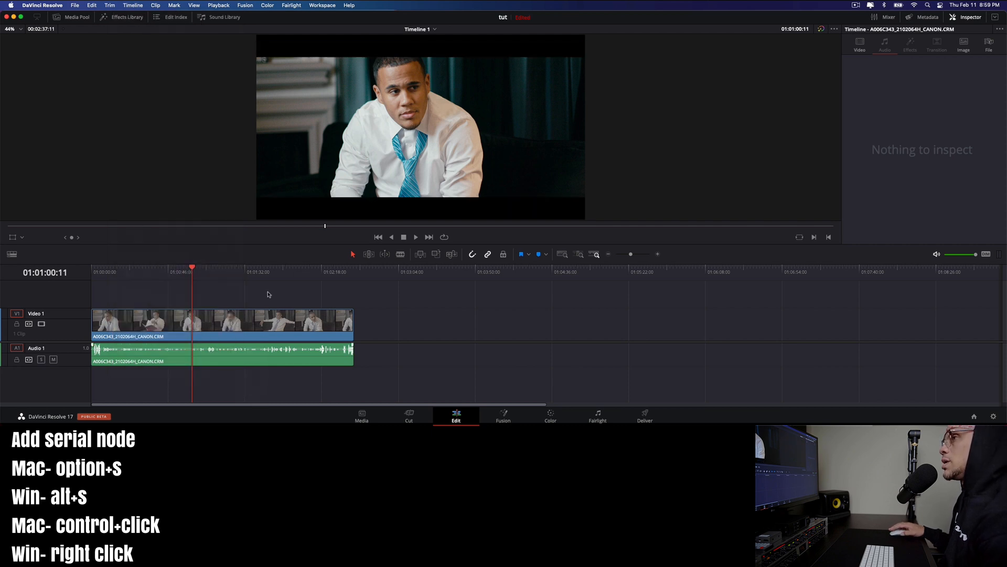
Shift the video clip vertically by setting its Position Y to -24.000, and deselect the clip
click(223, 322)
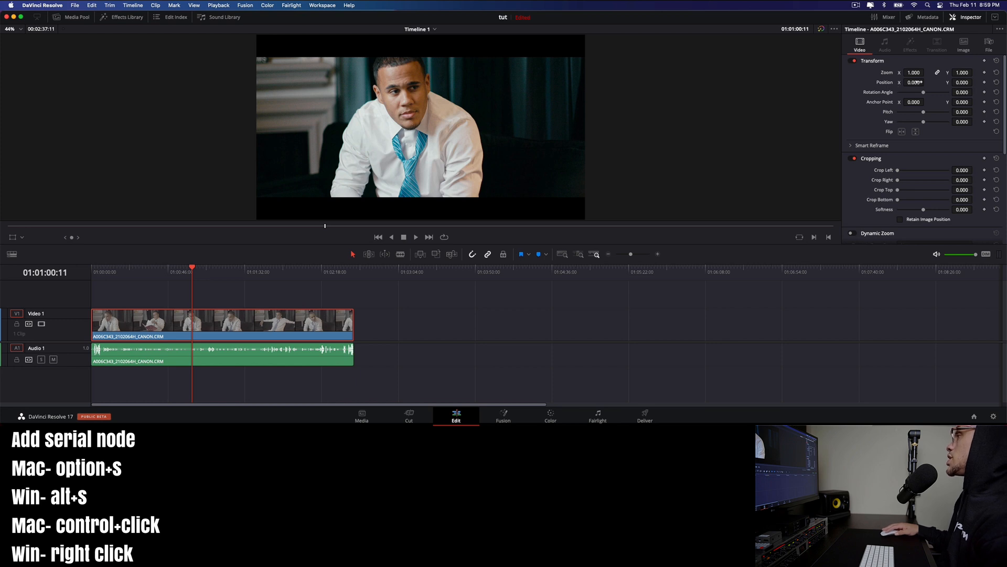
mouse_move(962, 83)
mouse_down()
mouse_move(936, 82)
mouse_move(981, 83)
mouse_move(949, 83)
mouse_up()
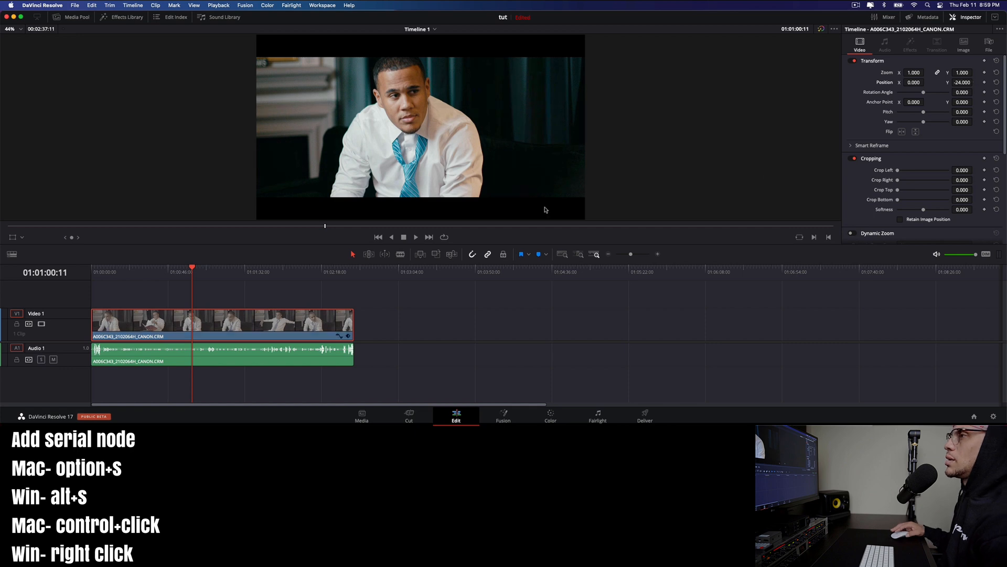
click(451, 333)
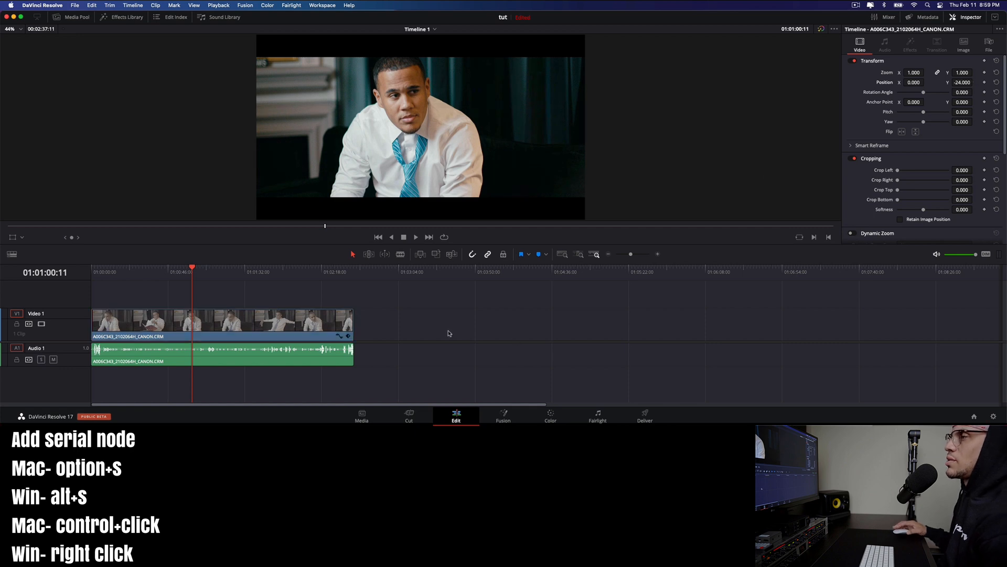
Return to the Color page, move the source input clear of the Prime node, and review the letterboxed frame full screen
click(550, 415)
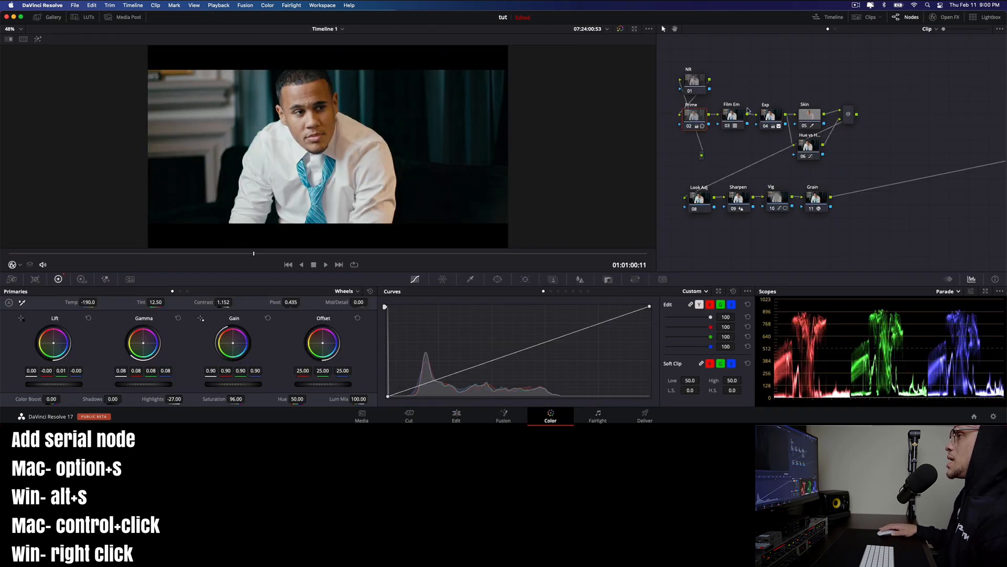
drag(701, 158, 668, 159)
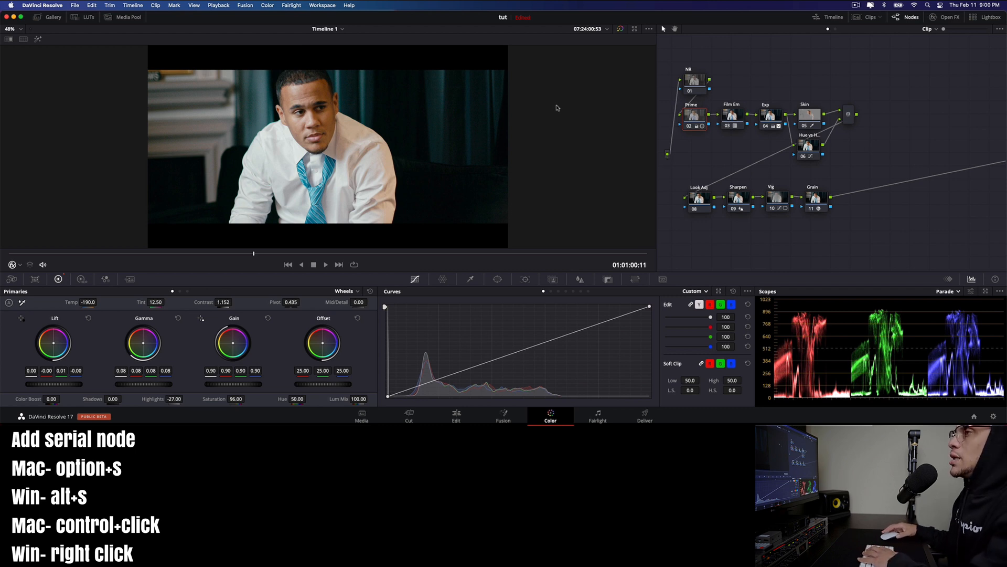
key(super+f)
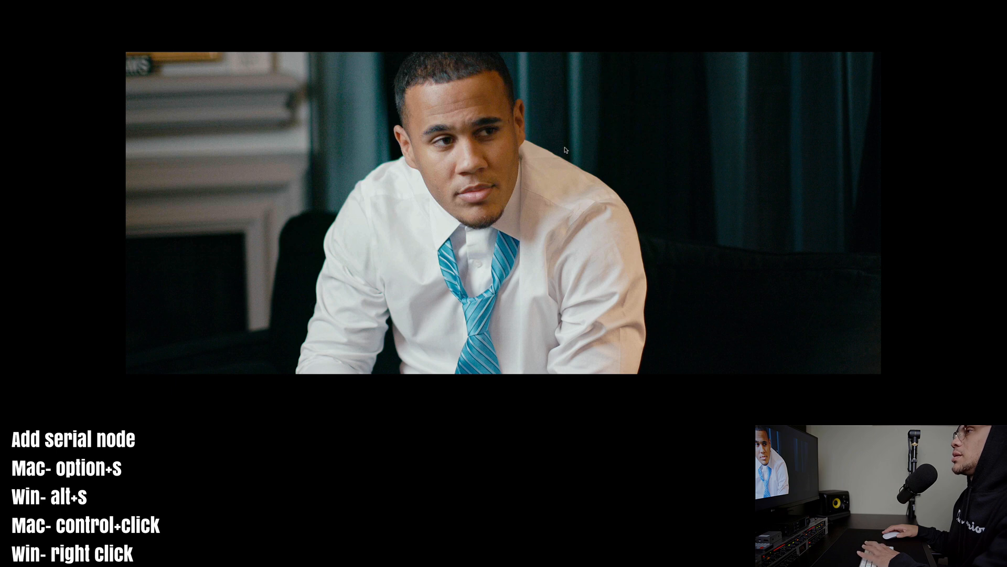
key(super+f)
Apply temporal noise reduction to the NR node with 3 frames and linked Luma and Chroma thresholds of 8.6
click(695, 86)
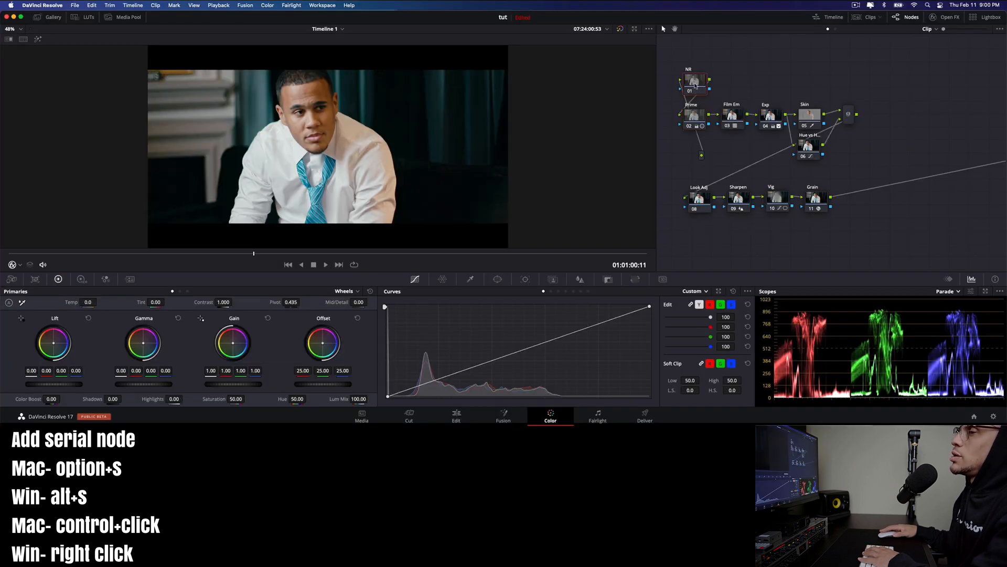
click(607, 280)
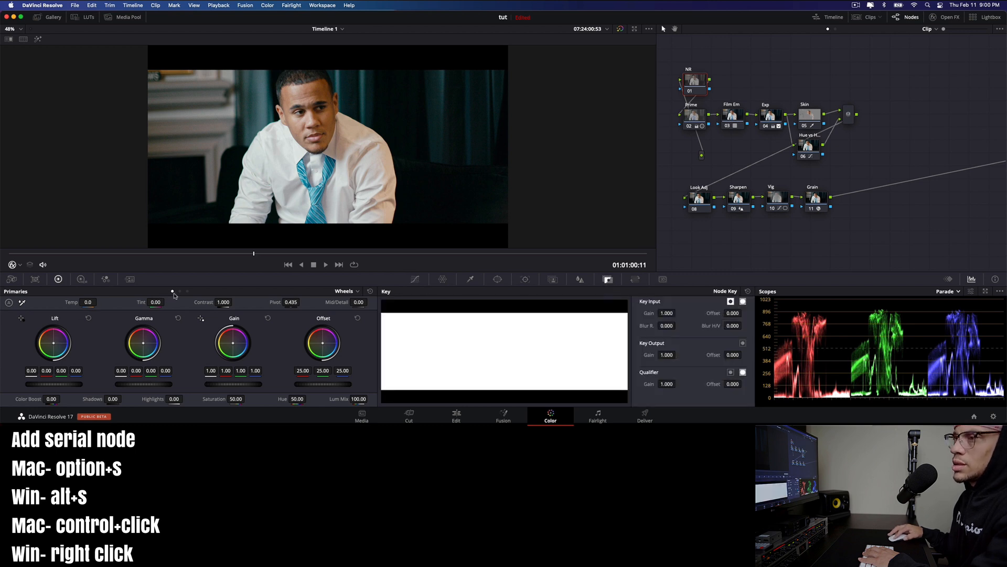
click(128, 281)
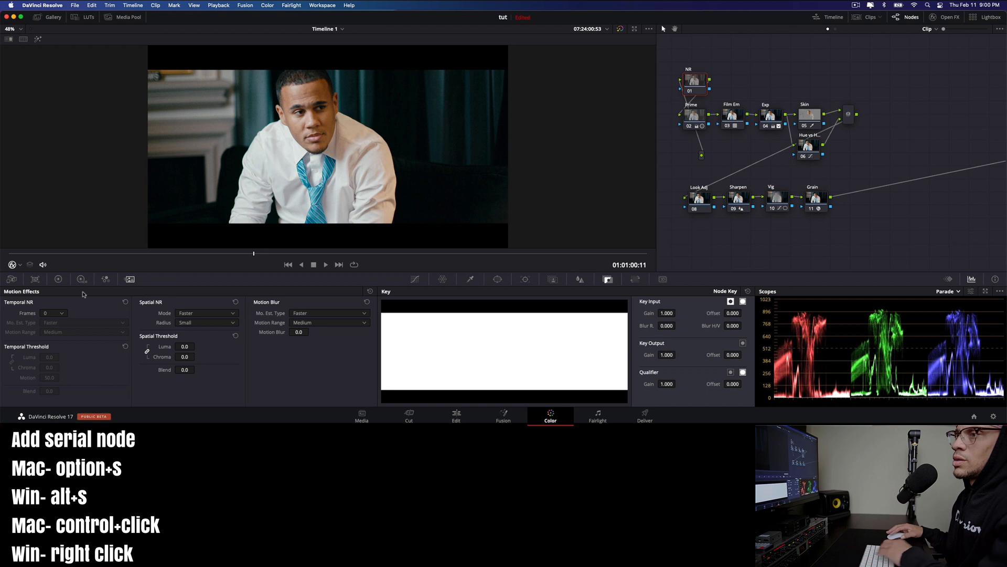
click(62, 314)
click(54, 350)
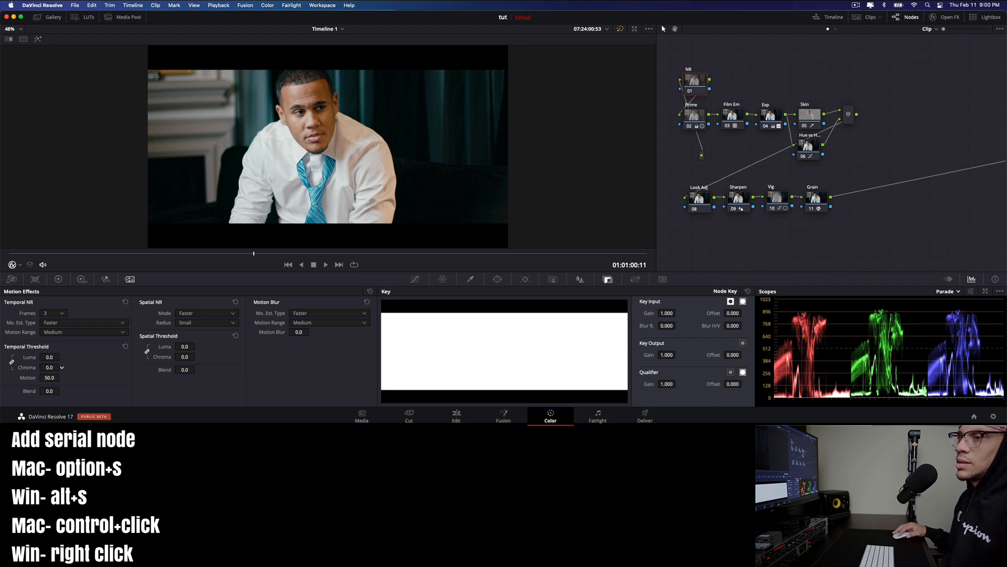
drag(48, 367, 54, 367)
text(8.6)
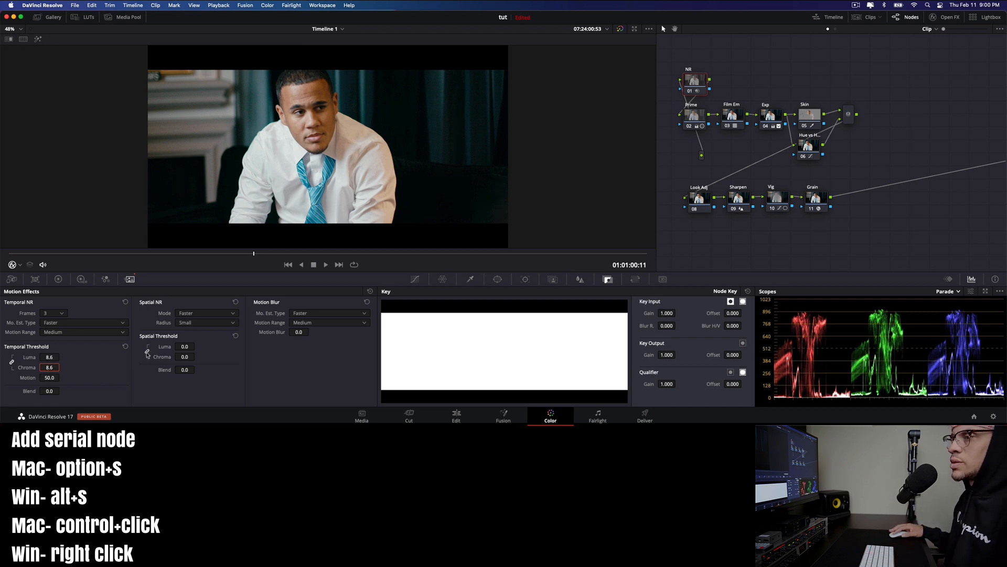
key(Return)
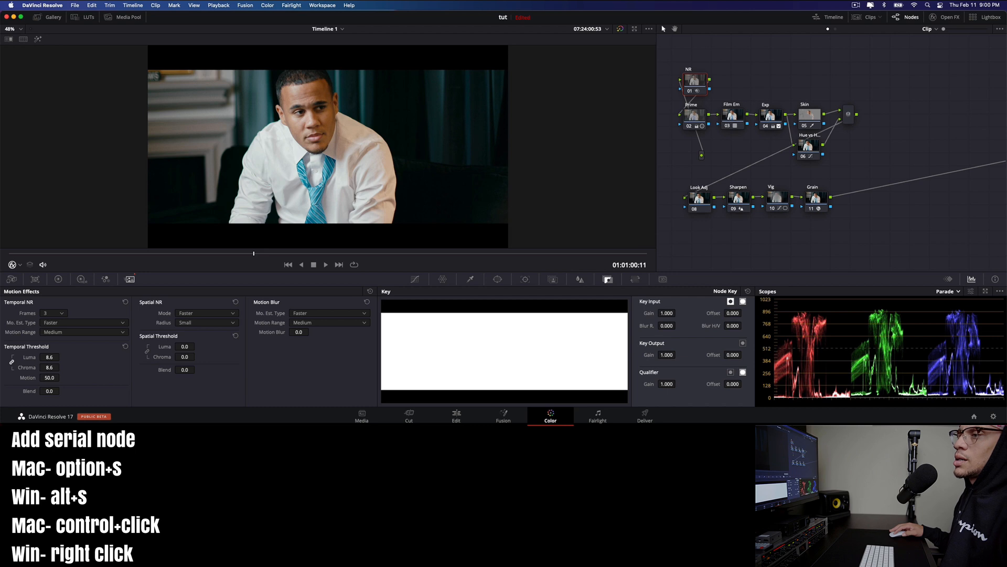
Unlink the NR node's Spatial Threshold values, set spatial Chroma to 6.8, and review the frame full screen
click(186, 356)
text(6.8)
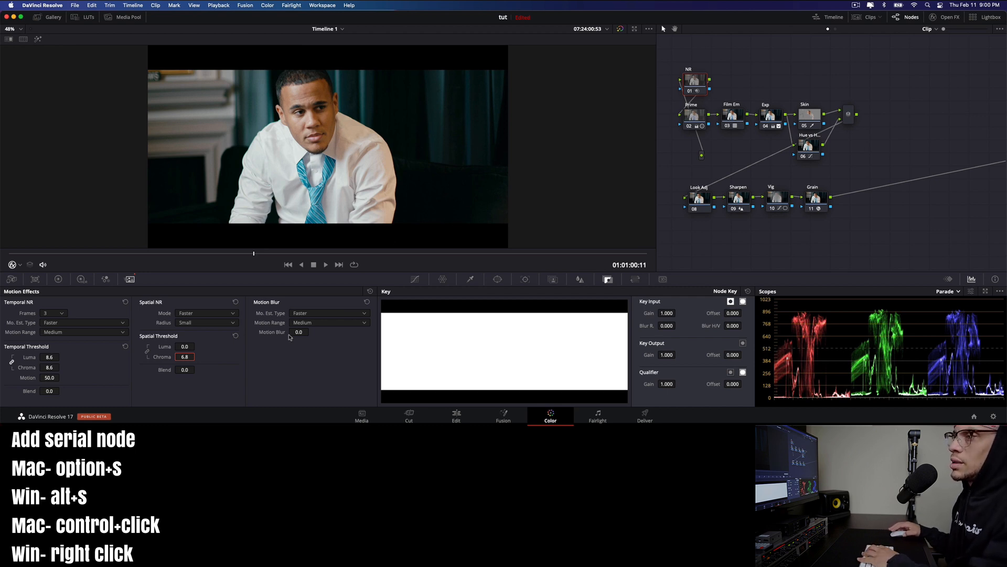
key(super+f)
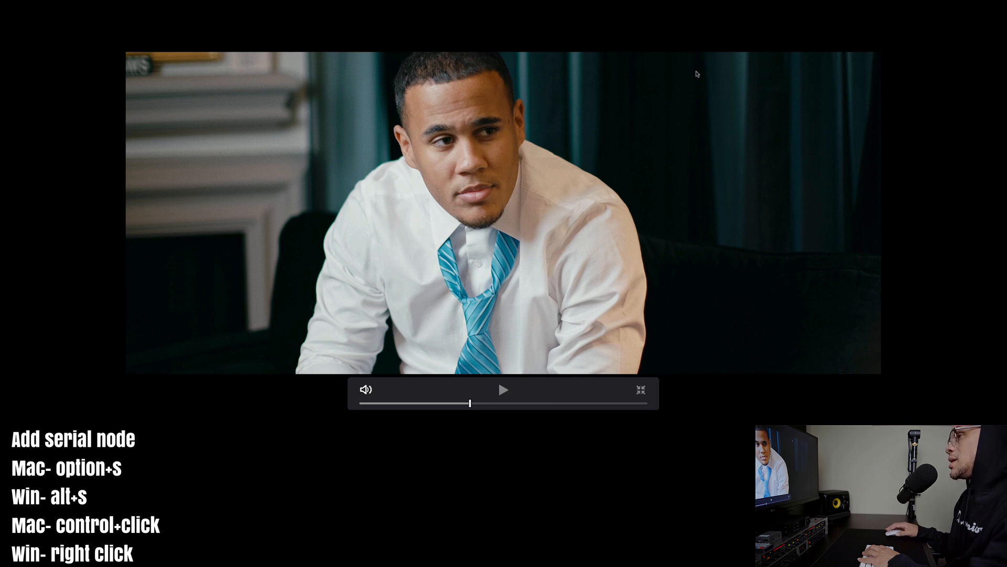
key(super+f)
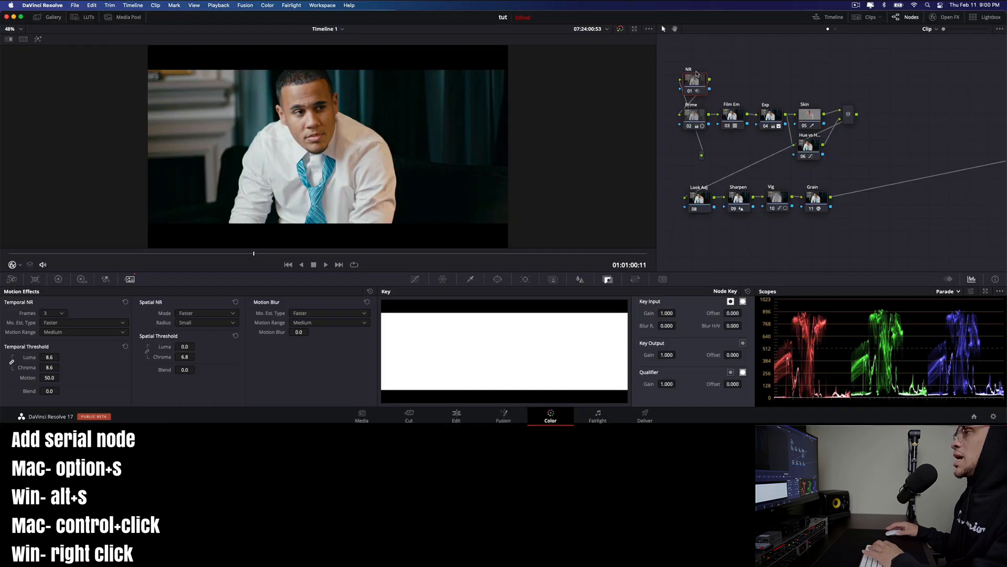
Compare the image full screen with the NR node disabled and re-enabled, keeping the source input clear of Prime
drag(708, 159, 673, 157)
click(690, 90)
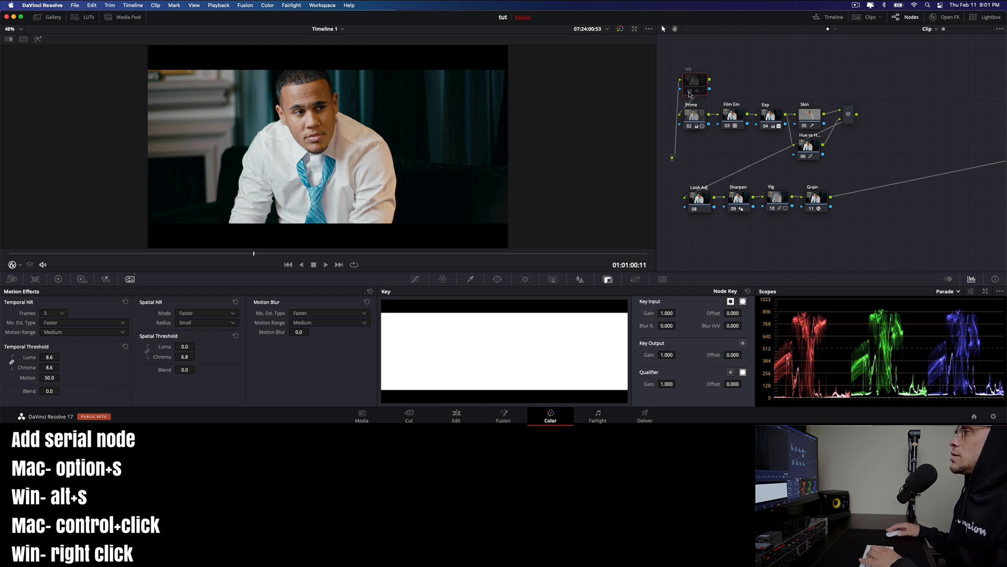
key(super+f)
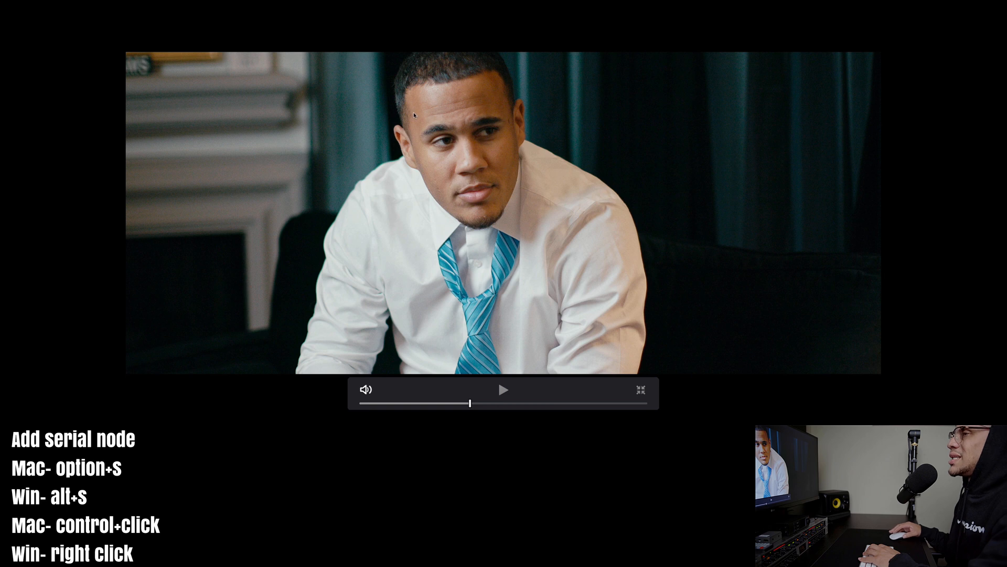
key(Escape)
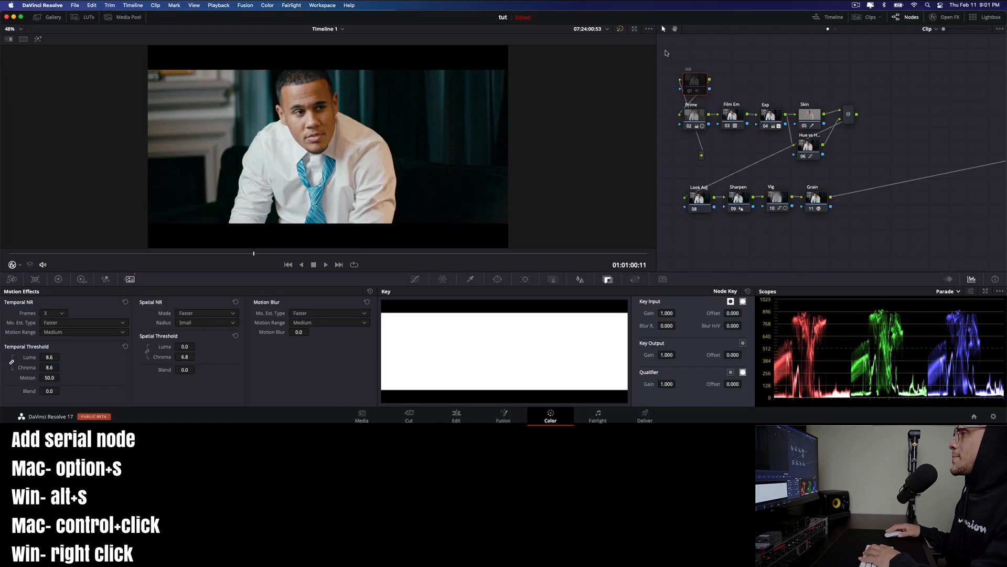
click(690, 91)
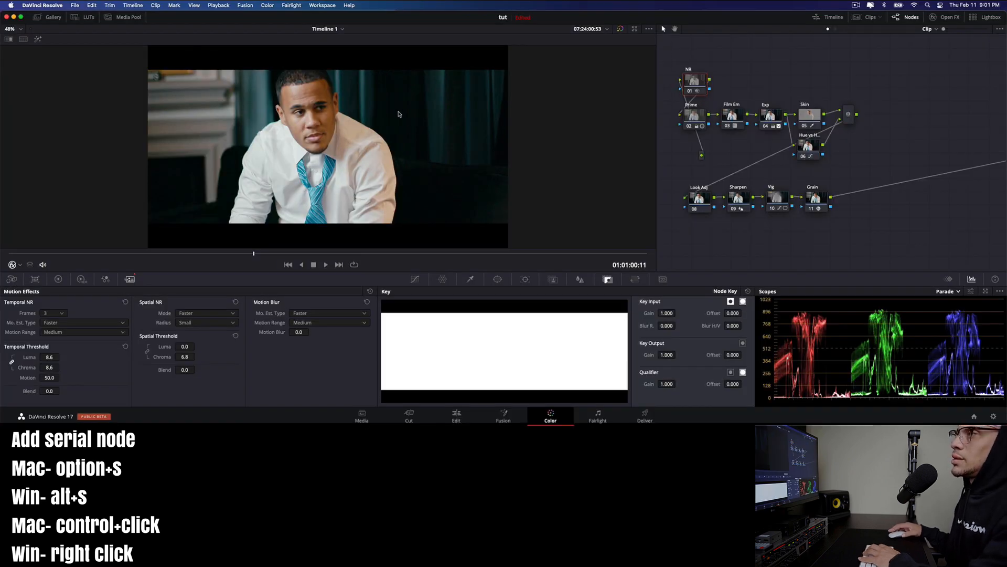
key(super+f)
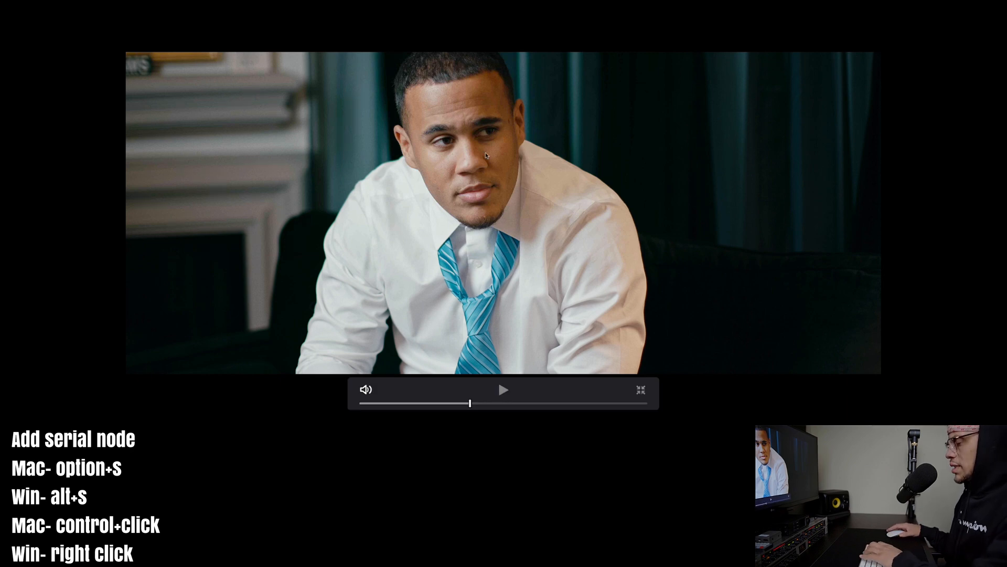
key(super+f)
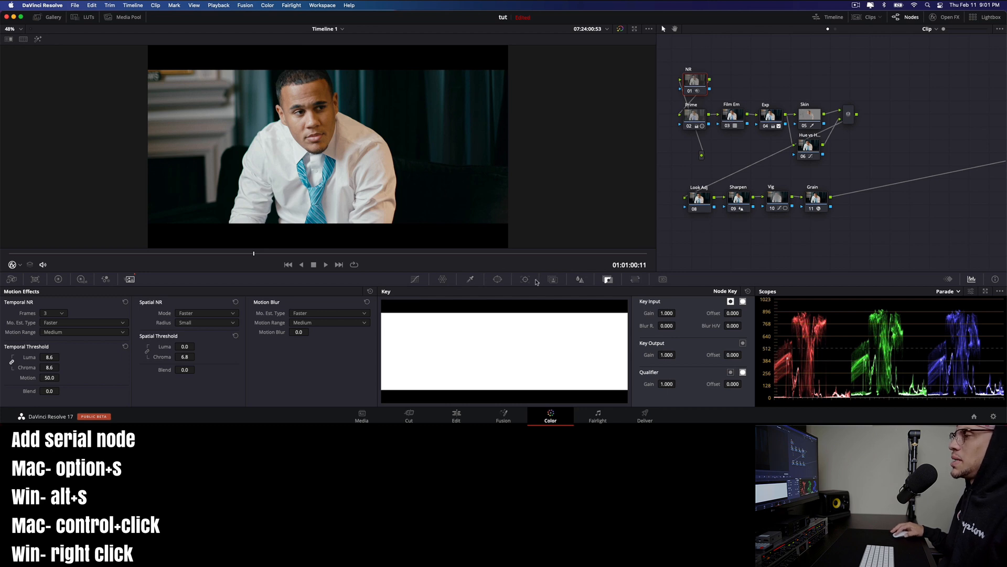
Bring back the Curves and Primaries controls, and move the source input outside the Prime node
click(415, 280)
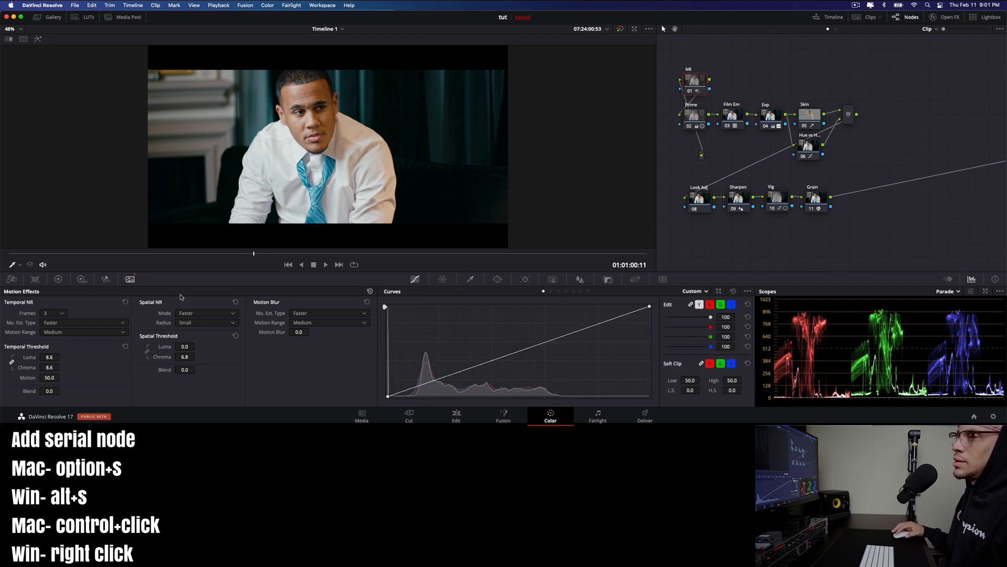
click(58, 279)
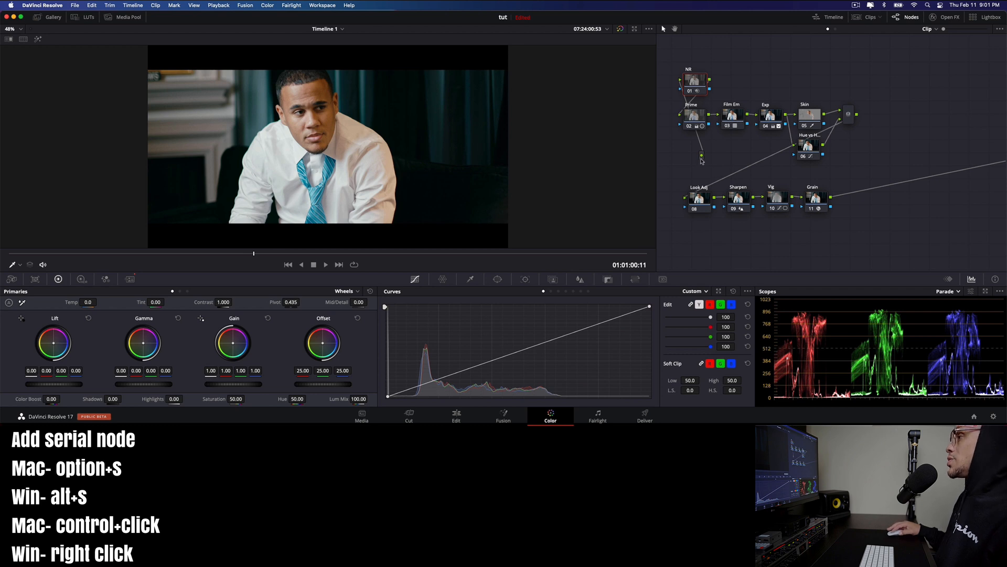
drag(702, 156, 667, 149)
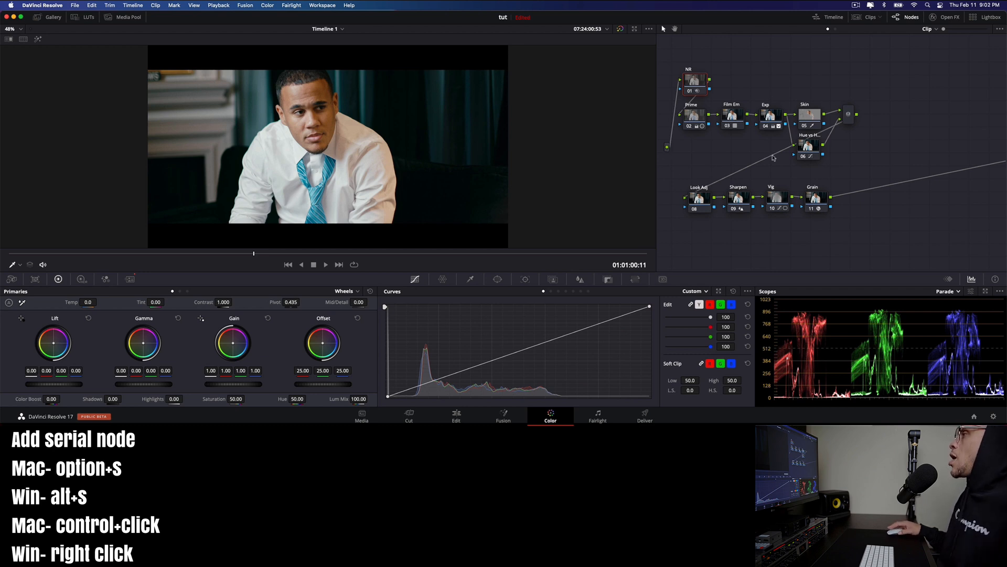
Display the Vig node's tracking controls and examine its whole circular window and soft outer edge over the image
click(772, 200)
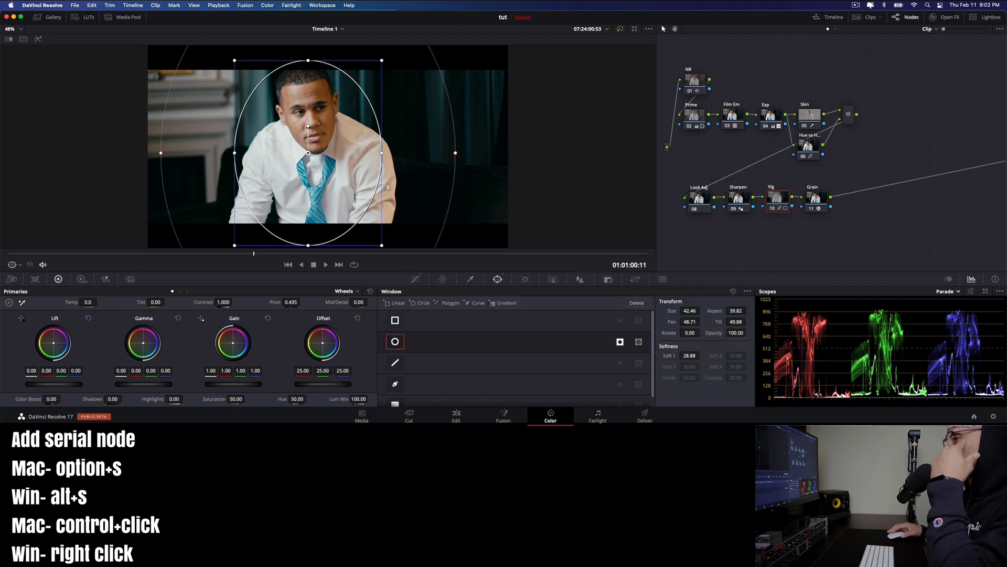
click(526, 280)
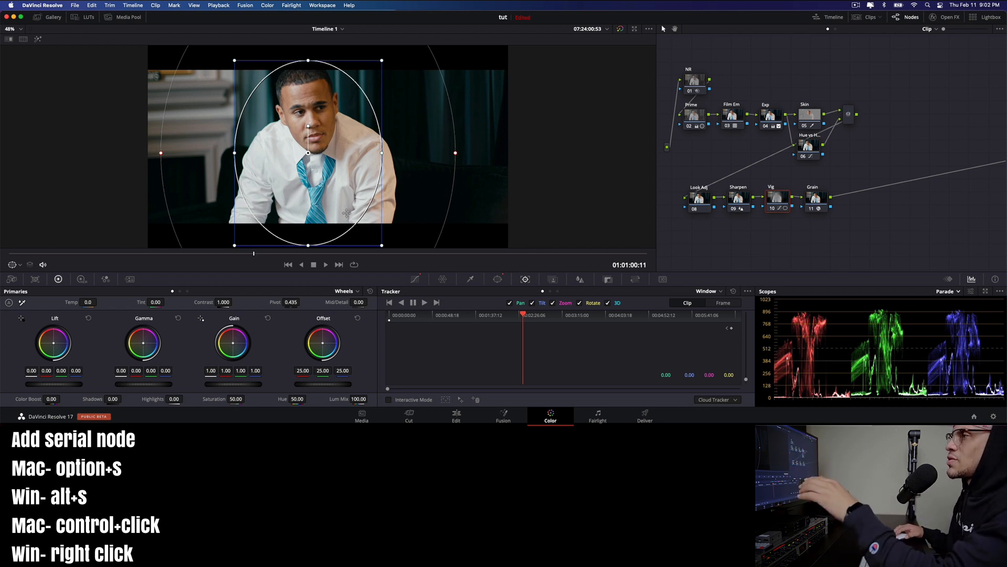
scroll(346, 213, down, 1)
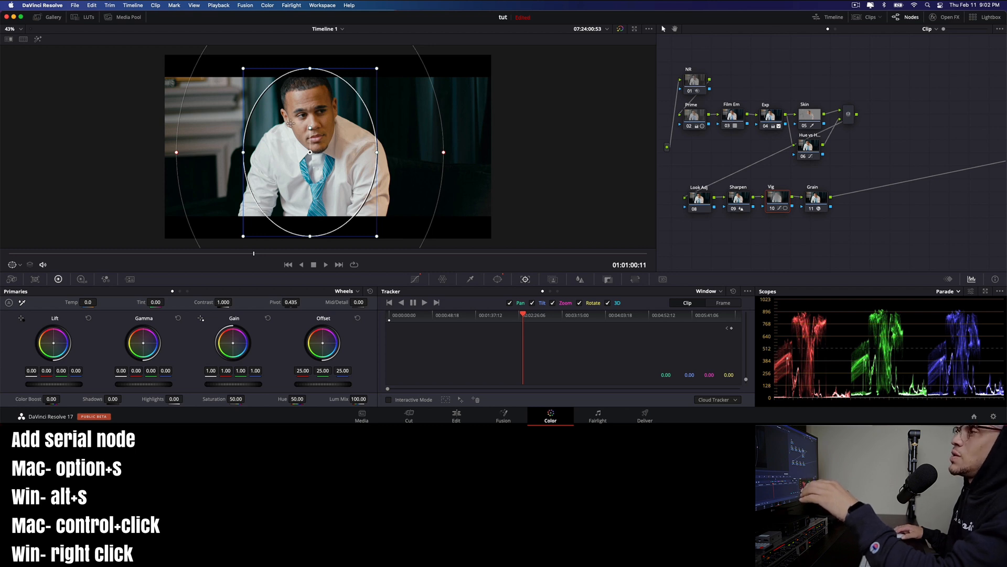
scroll(409, 162, down, 2)
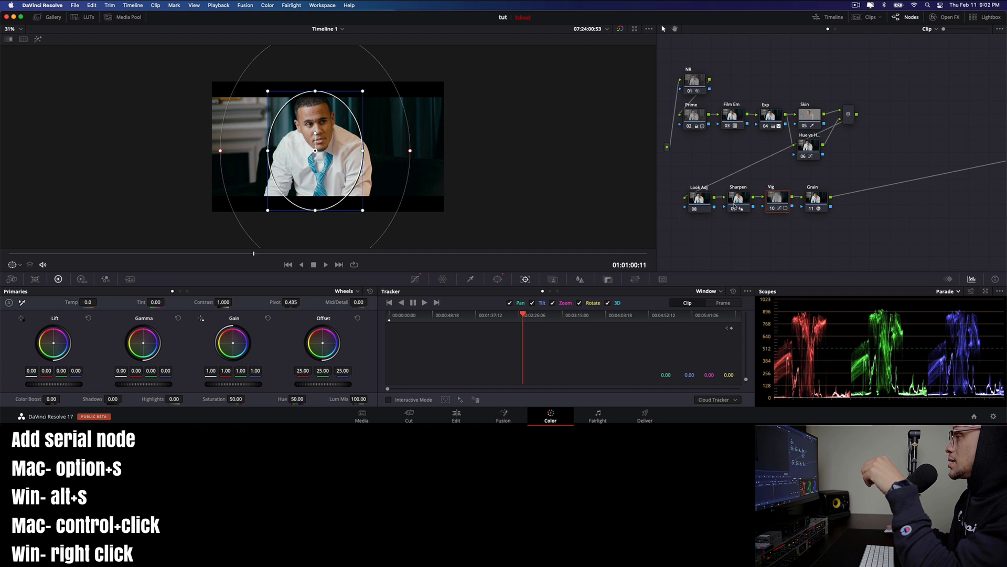
Switch to the Sharpen node and review the graded frame without the vignette outline, refitting the image to the viewer
click(736, 206)
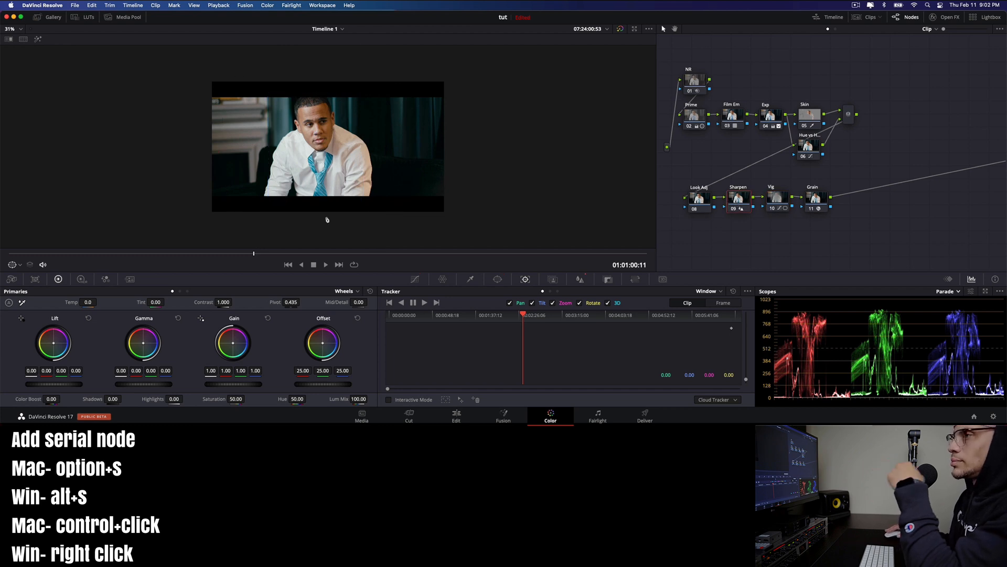
click(19, 30)
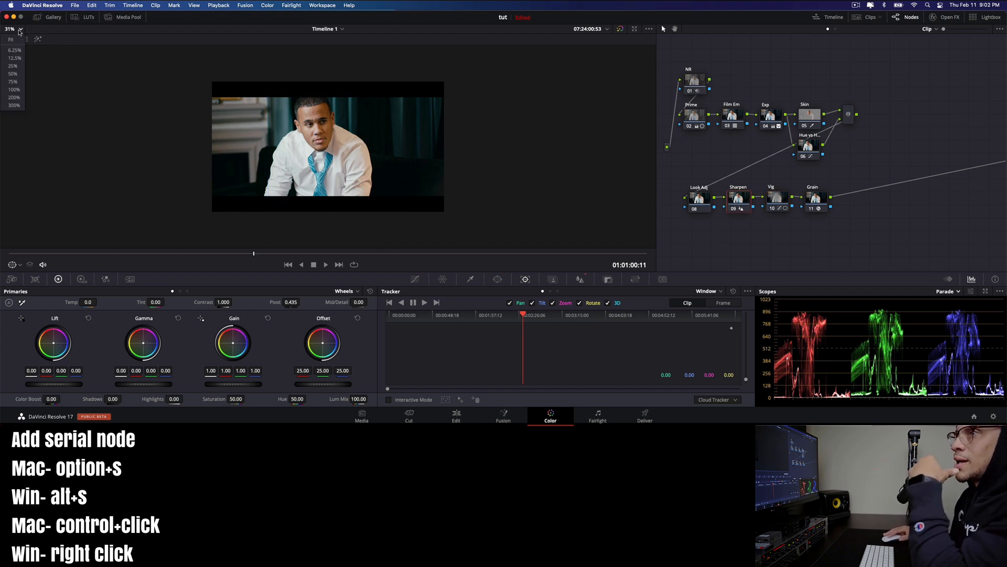
click(21, 39)
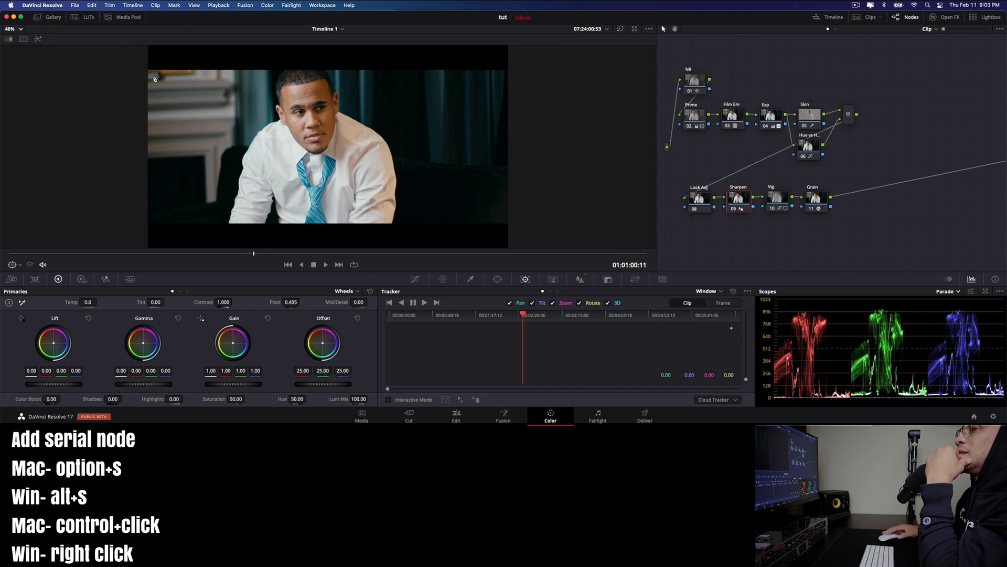
scroll(158, 62, down, 2)
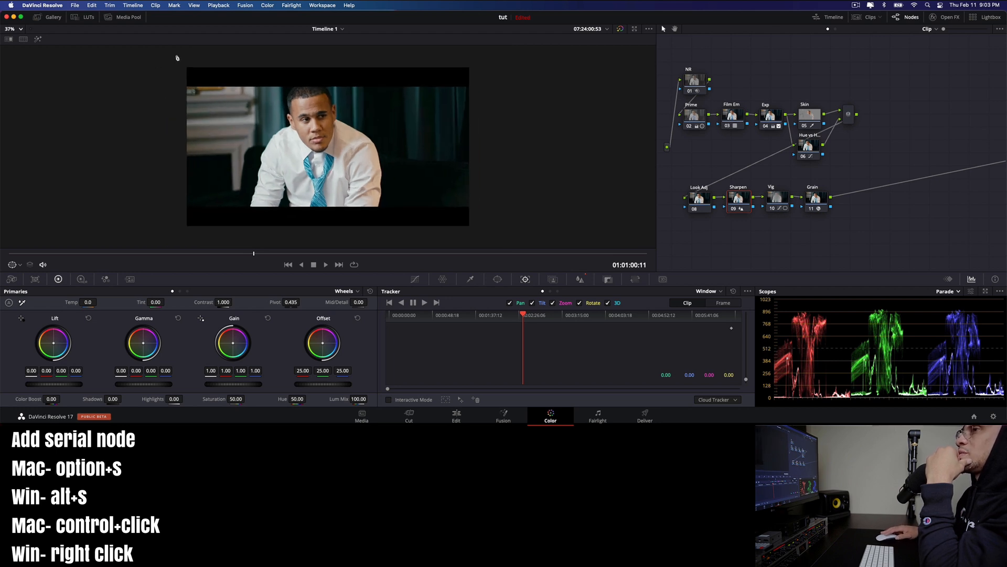